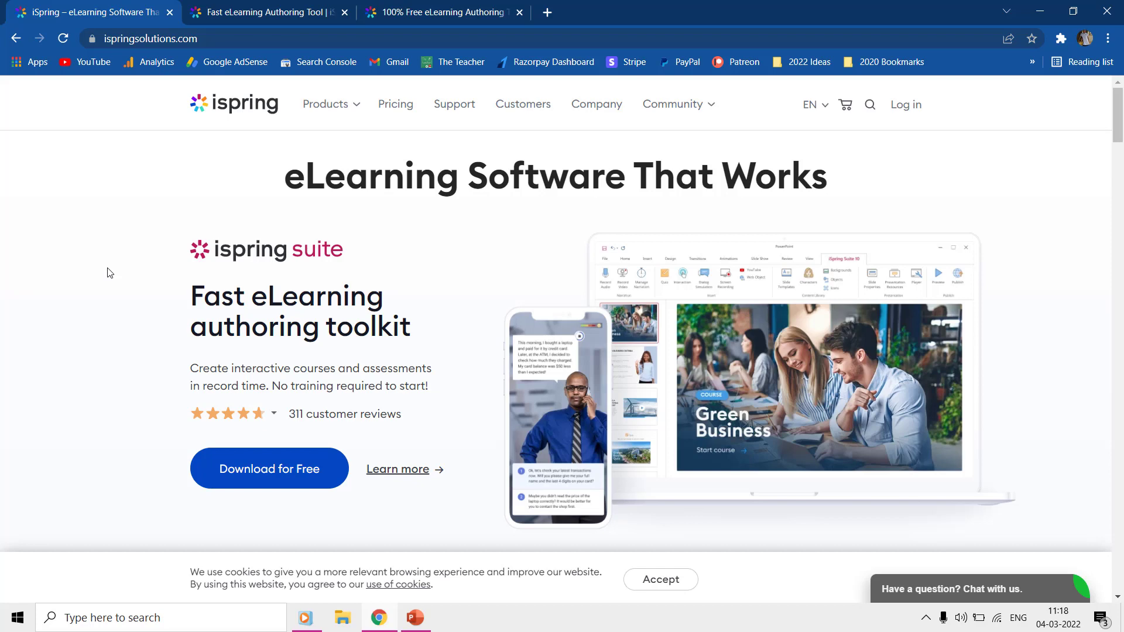
Step: Scroll the ispringsolutions.com home page past the feature list to the iSpring Learn section
scroll(109, 273, "down", 1)
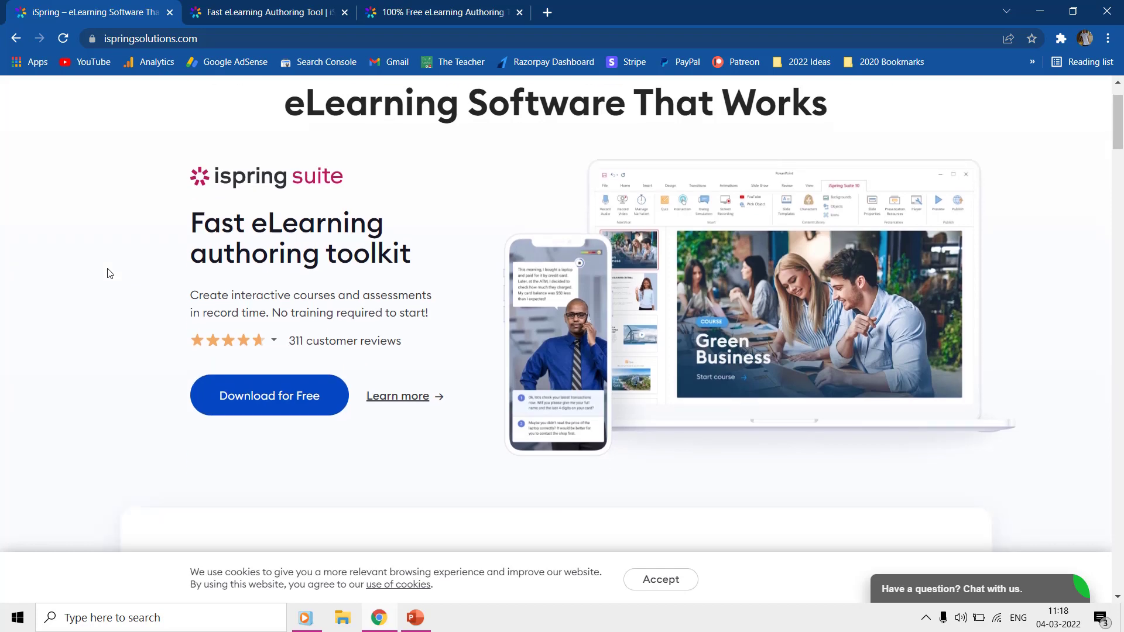
scroll(109, 273, "down", 4)
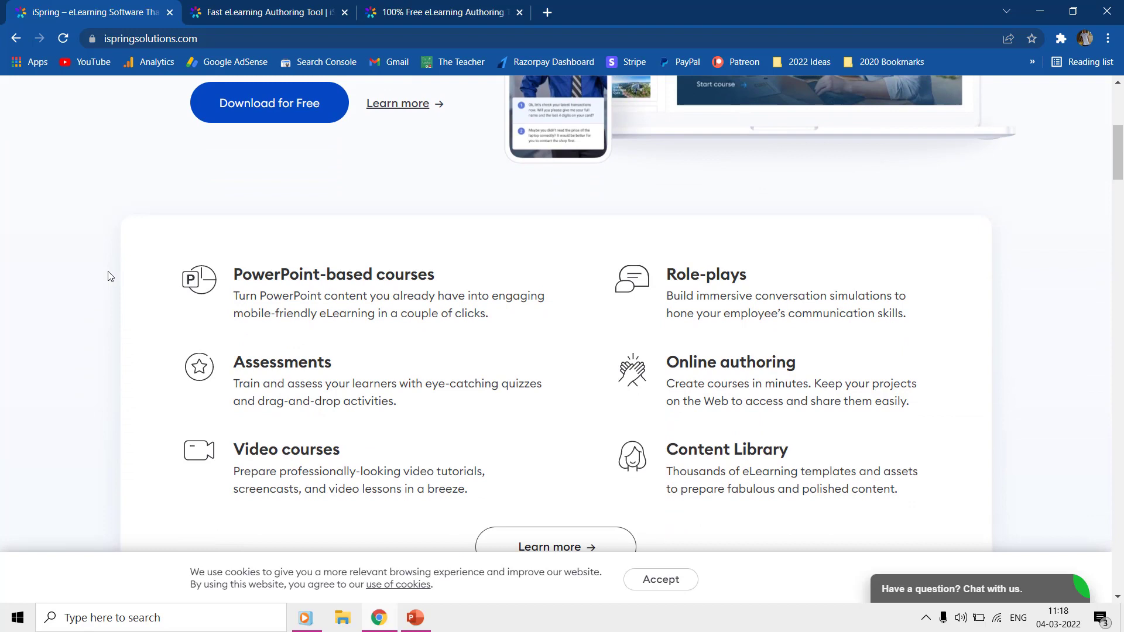
scroll(108, 276, "down", 1)
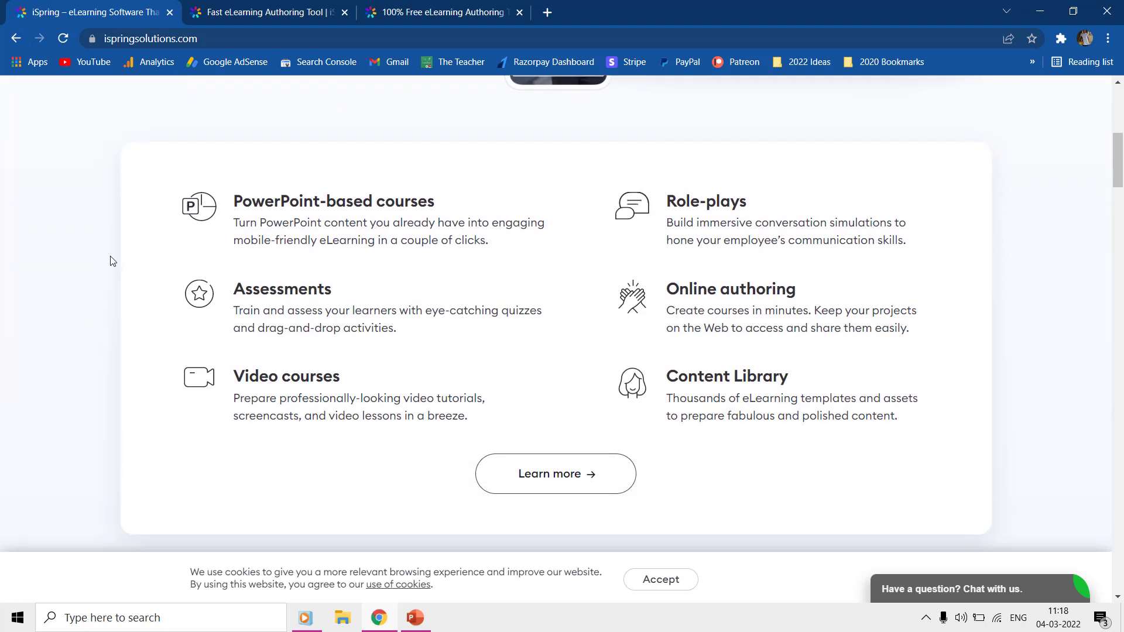
scroll(170, 181, "down", 5)
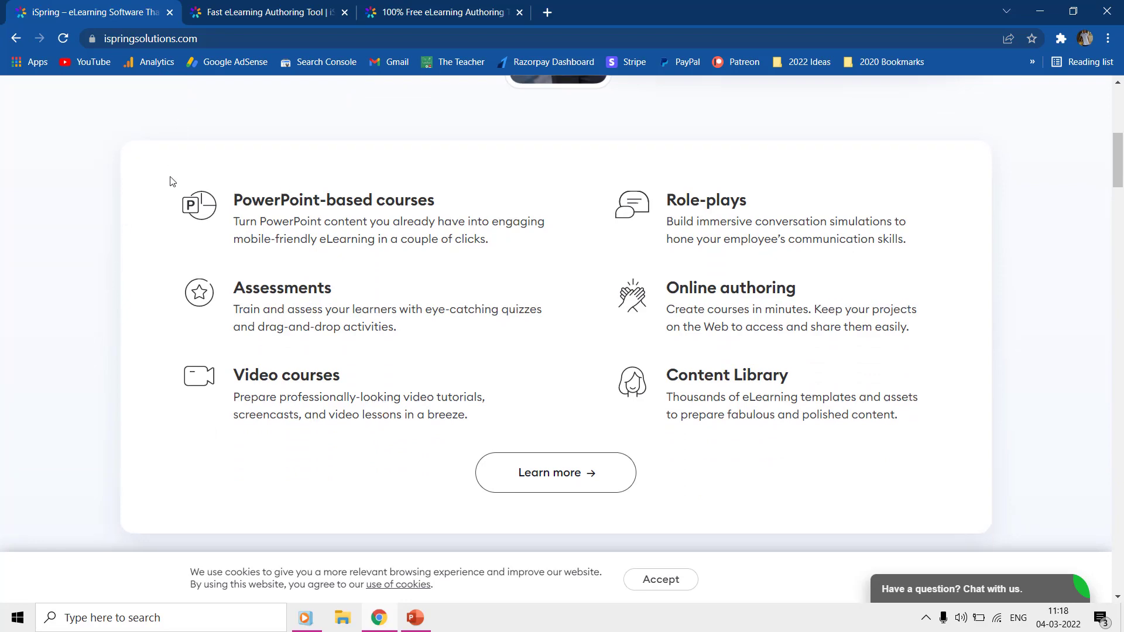
scroll(171, 181, "down", 2)
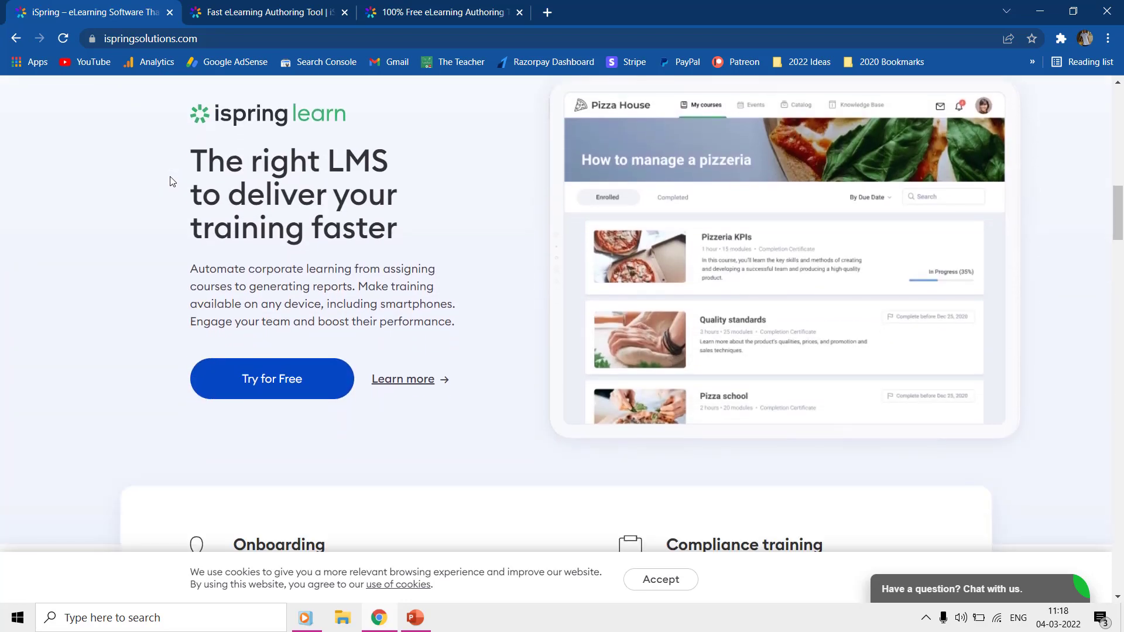
scroll(164, 205, "down", 2)
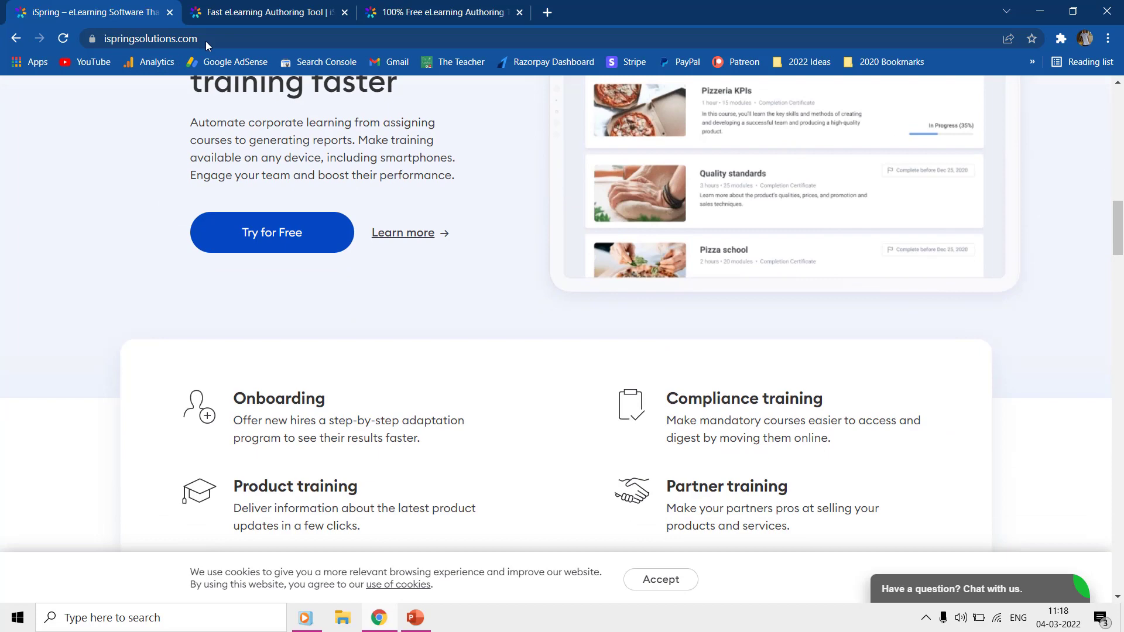
Step: Switch to the iSpring Suite product tab and dismiss the free-trial popup
left_click(222, 6)
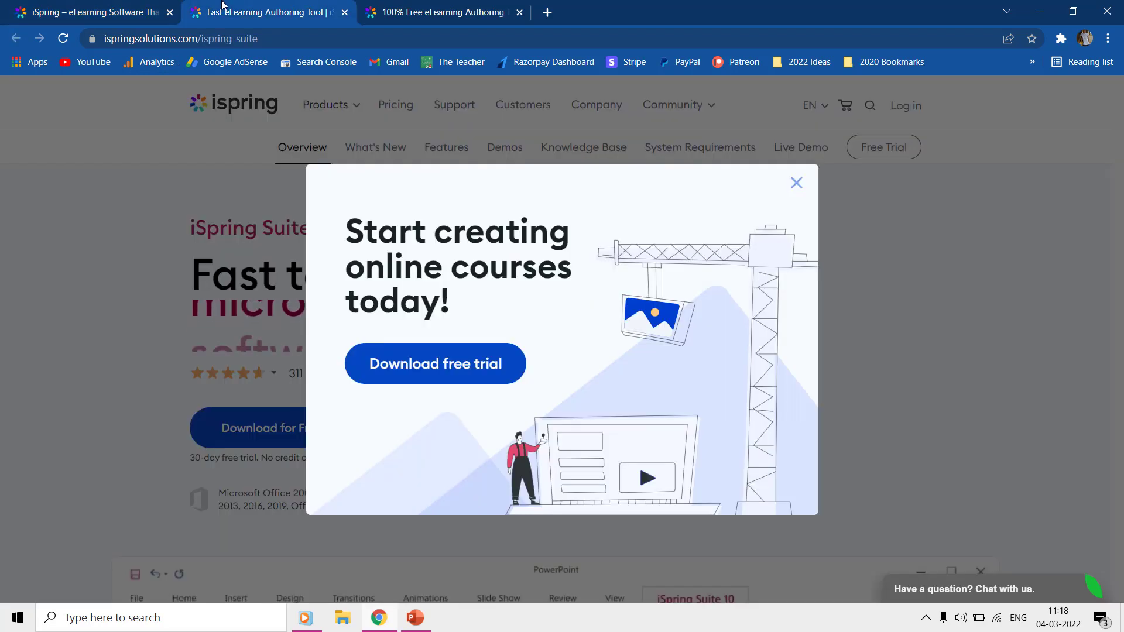
left_click(796, 184)
scroll(686, 263, "down", 5)
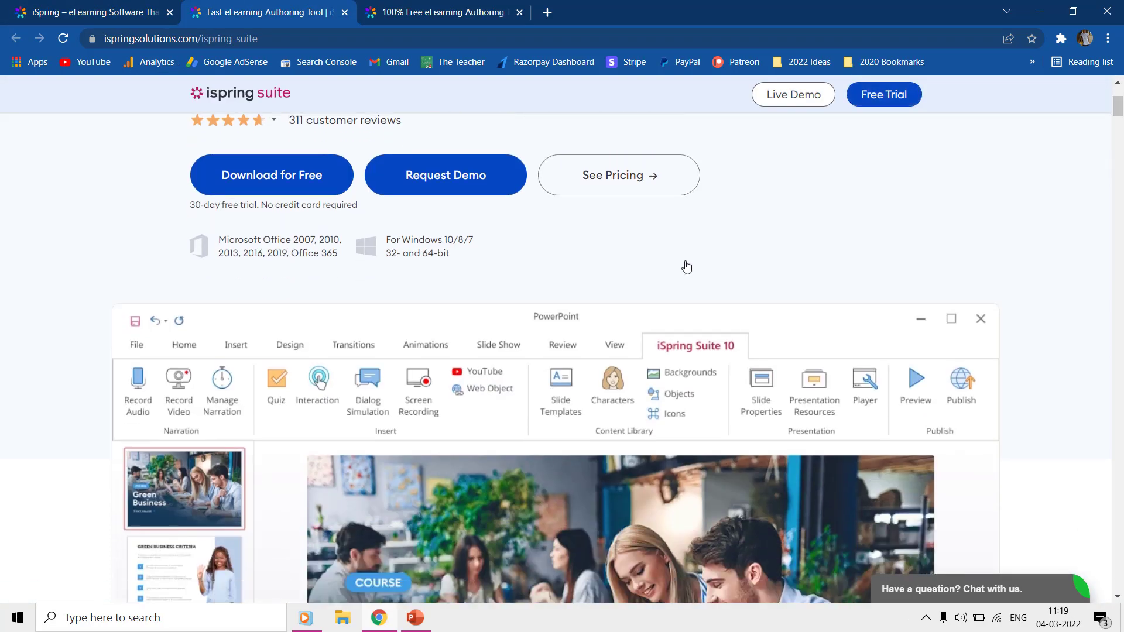
scroll(685, 264, "down", 1)
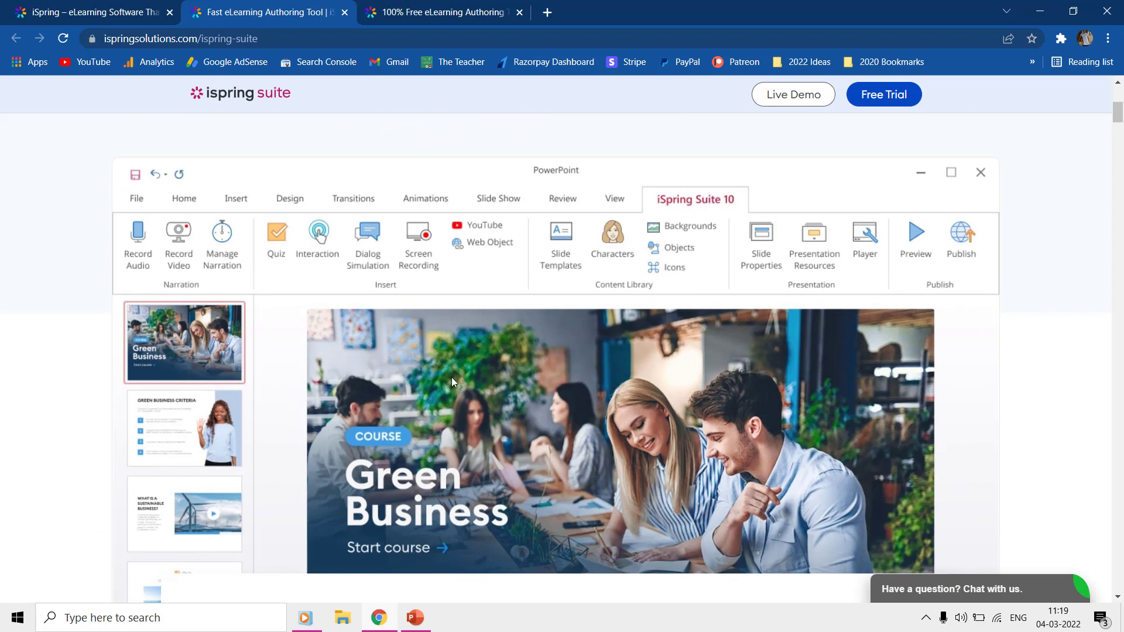
scroll(445, 335, "down", 5)
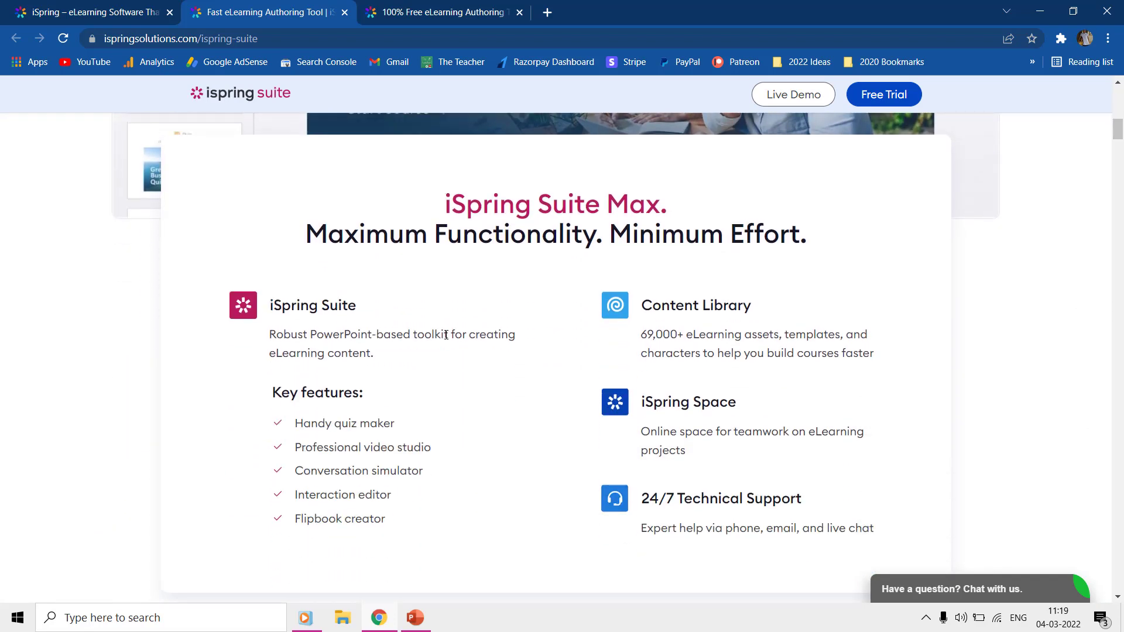
Step: Highlight the Windows 10/8/7 and Microsoft Office 2007–365 compatibility notes
scroll(447, 335, "up", 10)
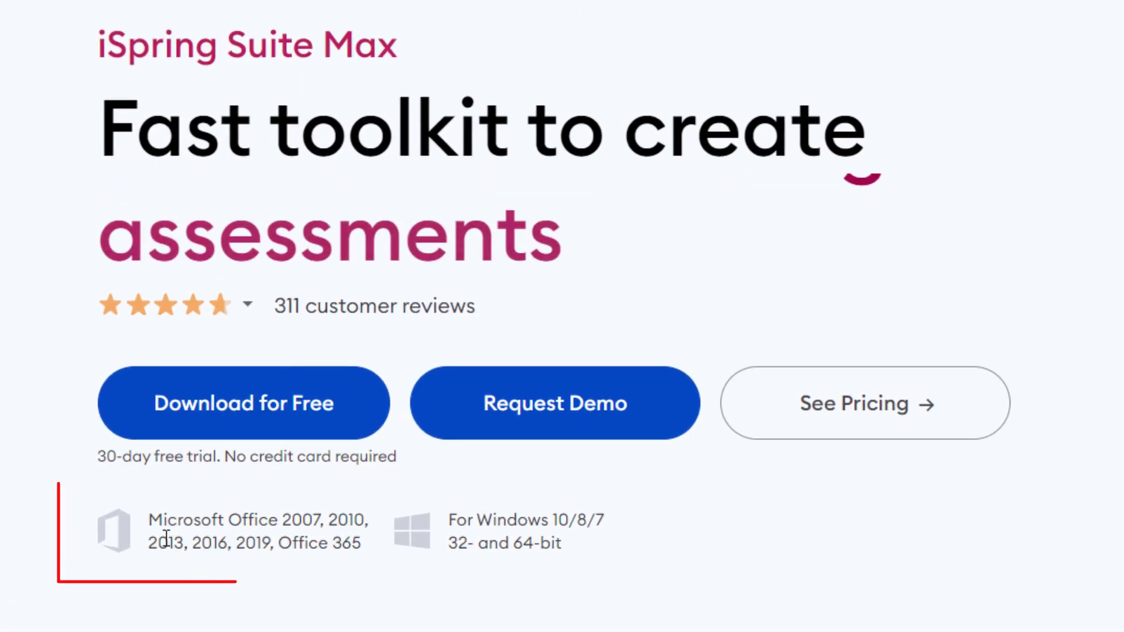
triple_click(603, 547)
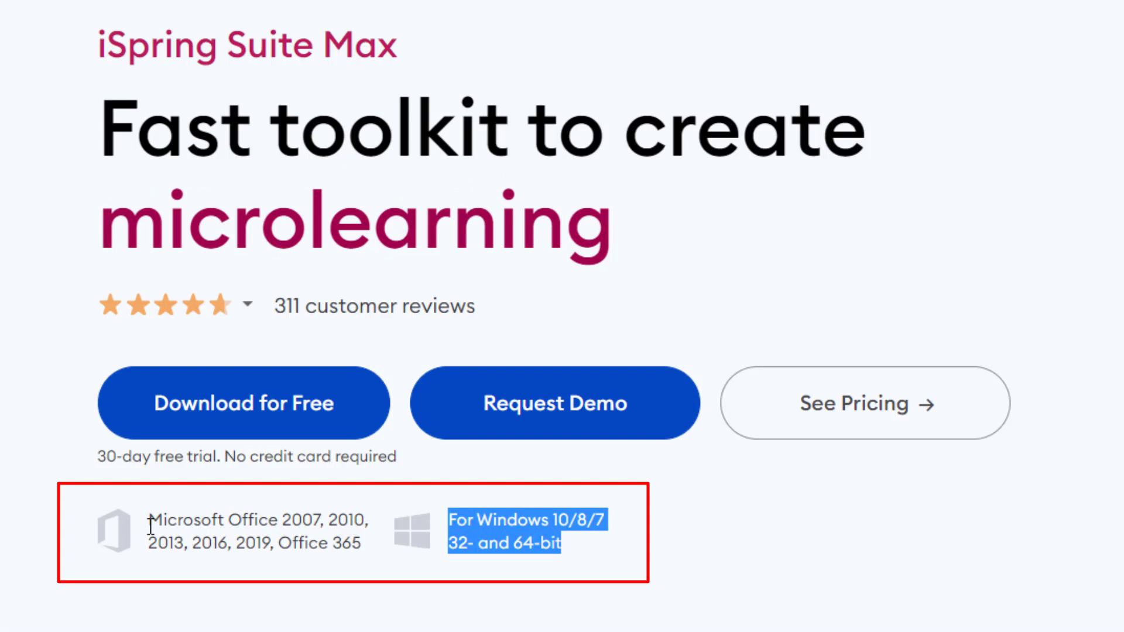
left_click_drag(151, 526, 370, 561)
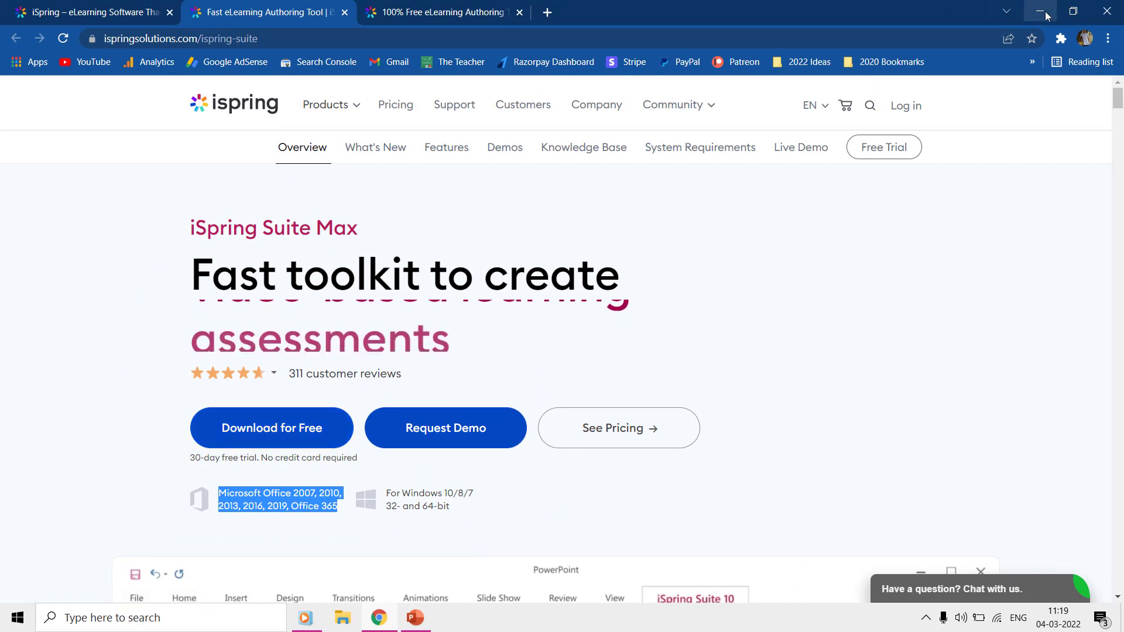
Step: Minimize Chrome, select the iSpring Suite 10 desktop shortcut, and browse its Start menu folder
left_click(1046, 15)
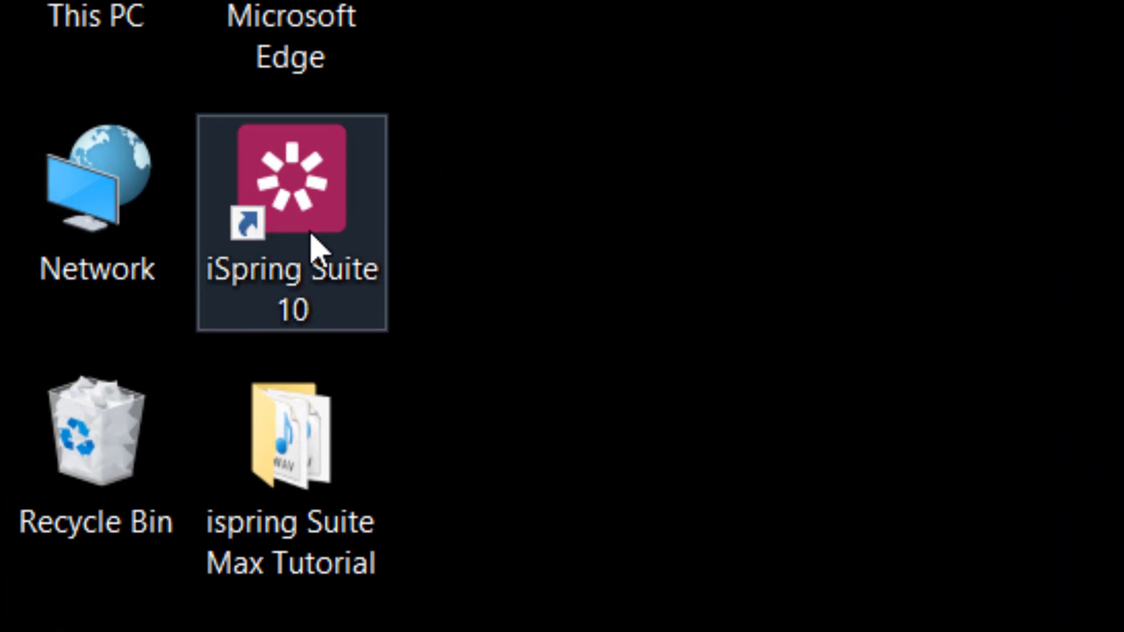
left_click(314, 246)
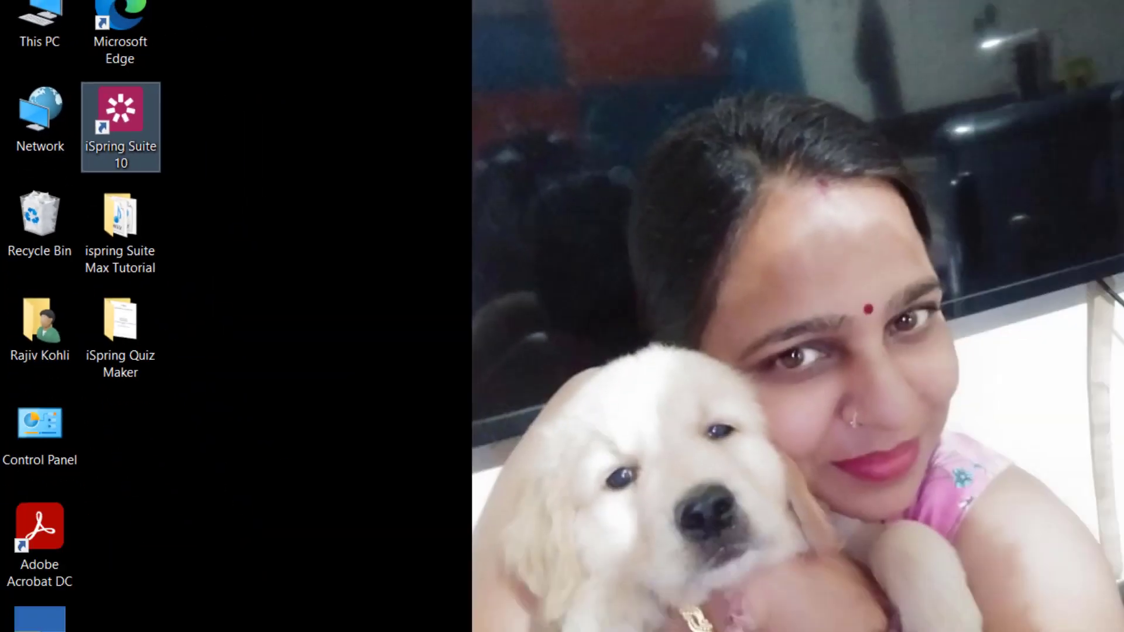
key("super")
scroll(129, 405, "down", 7)
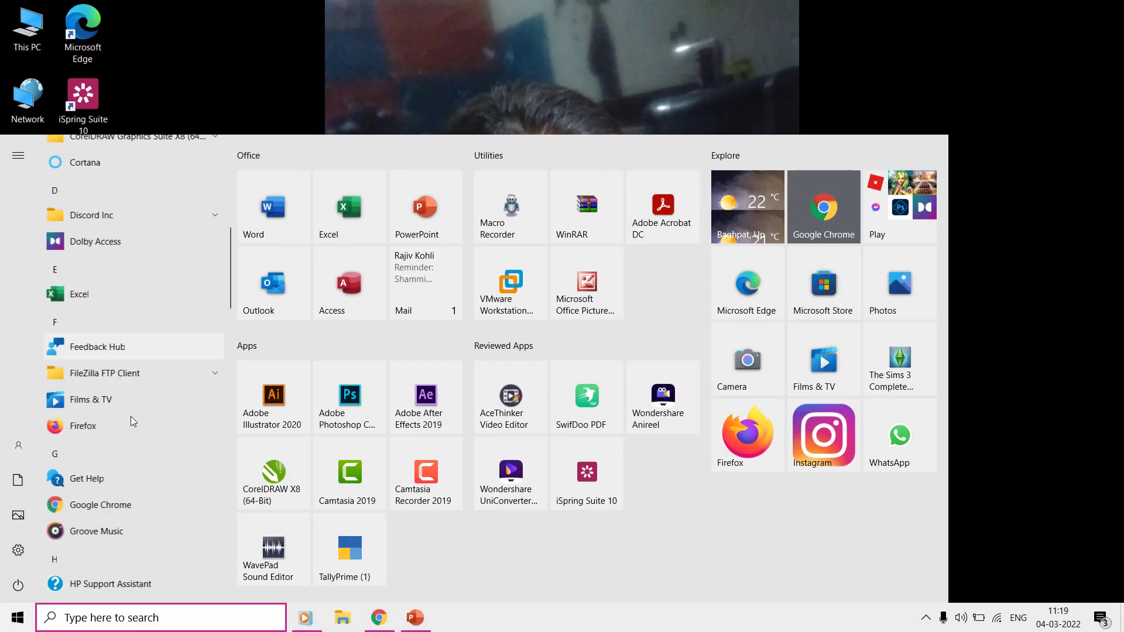
scroll(135, 316, "down", 5)
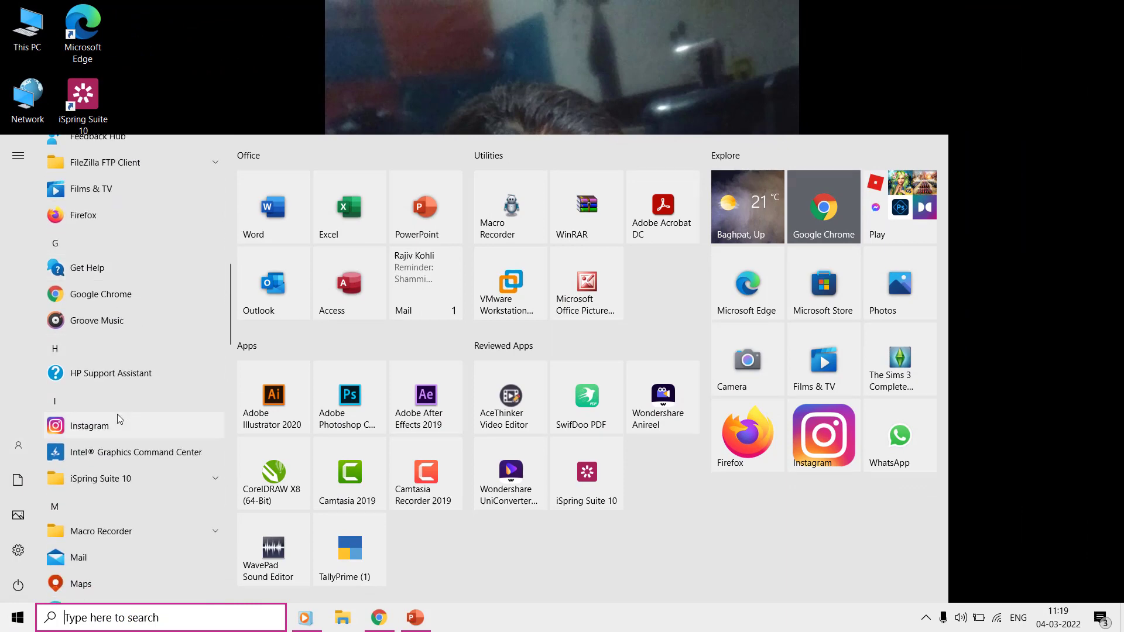
scroll(117, 414, "down", 1)
left_click(116, 403)
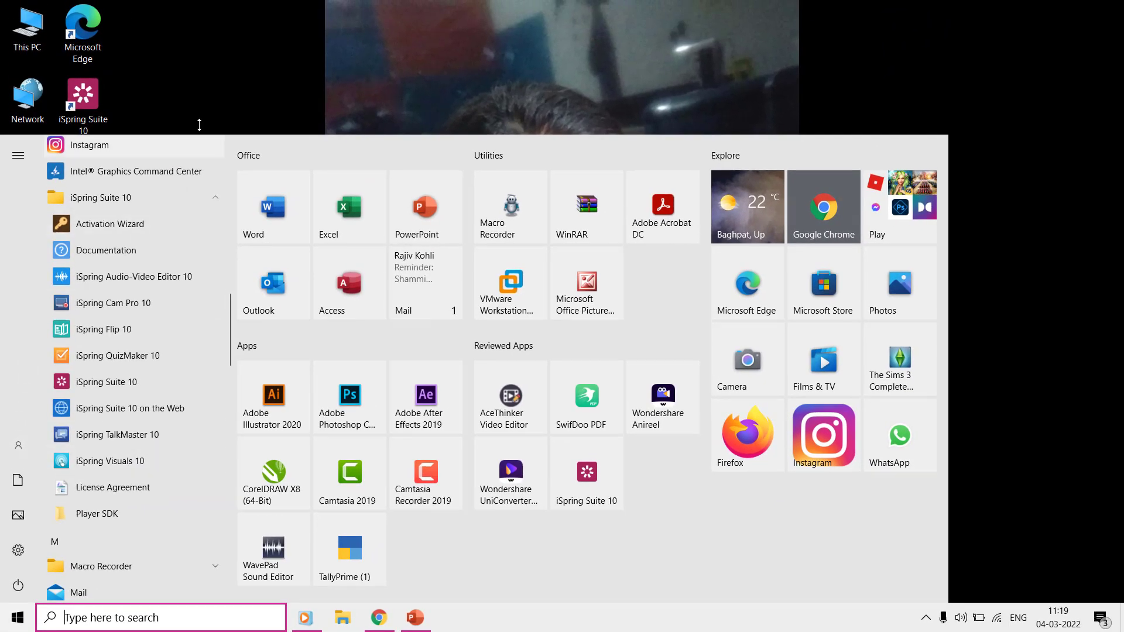
left_click(201, 110)
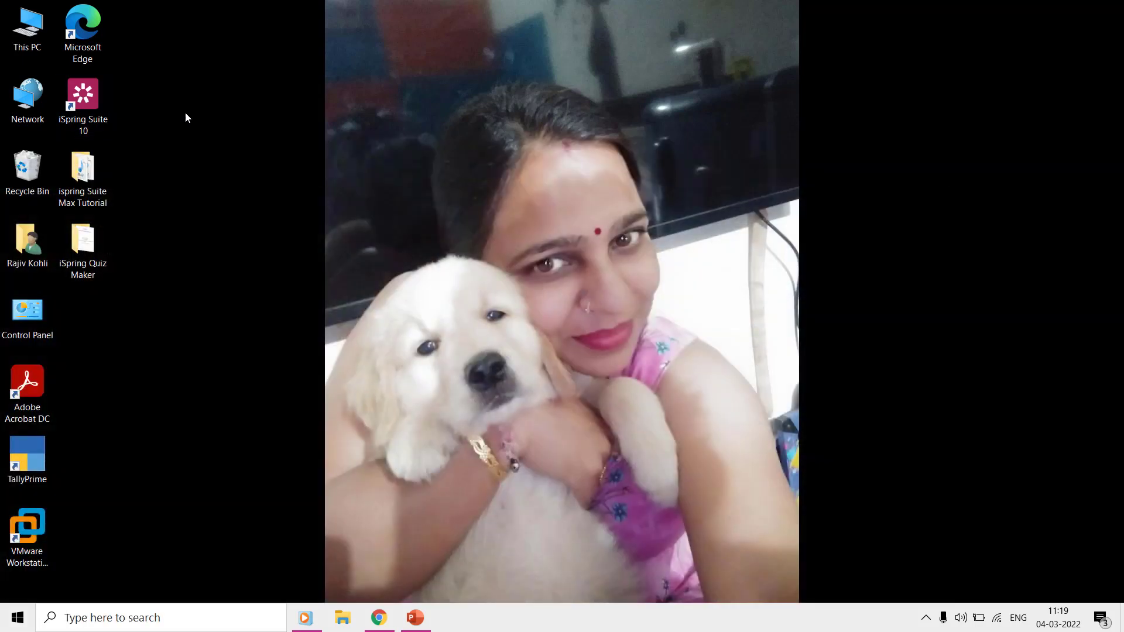
double_click(97, 105)
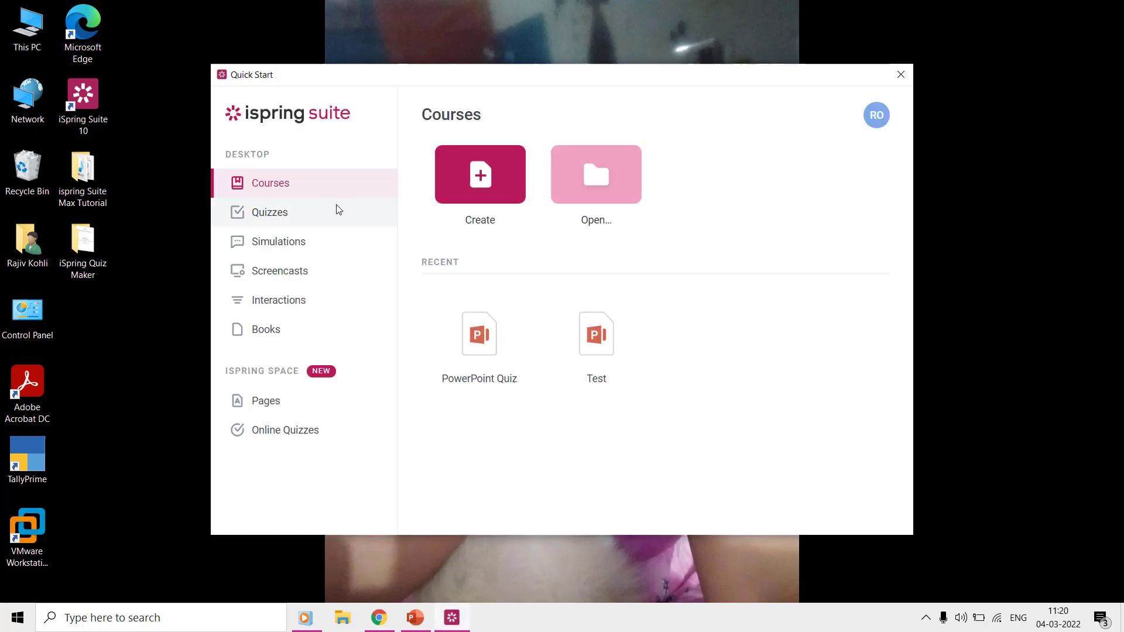
left_click(280, 220)
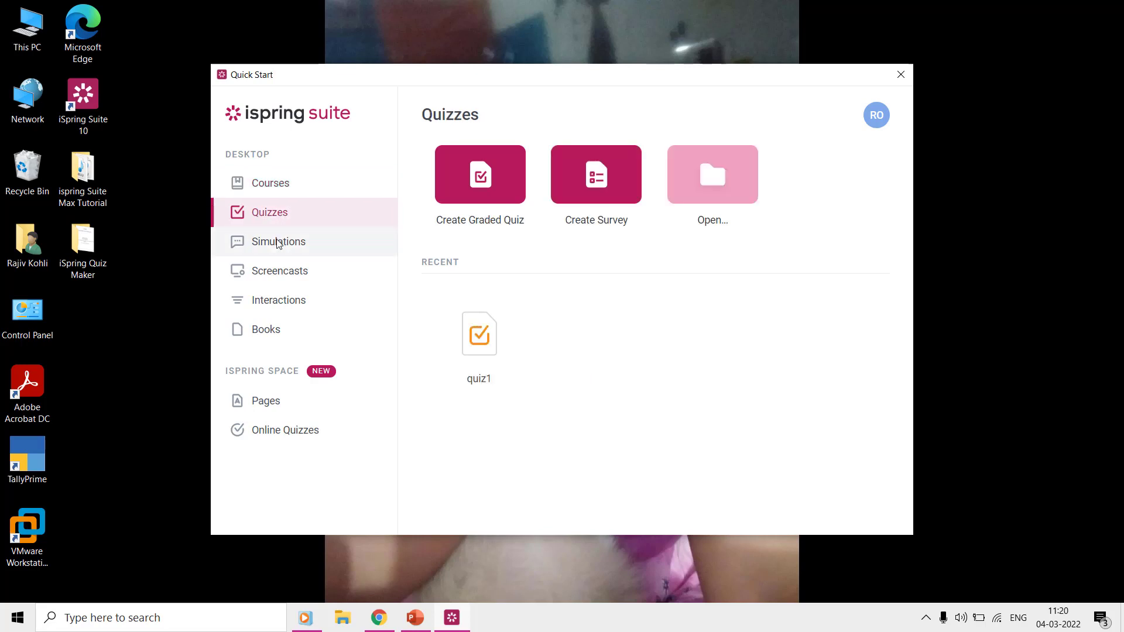
left_click(280, 244)
left_click(281, 273)
left_click(282, 303)
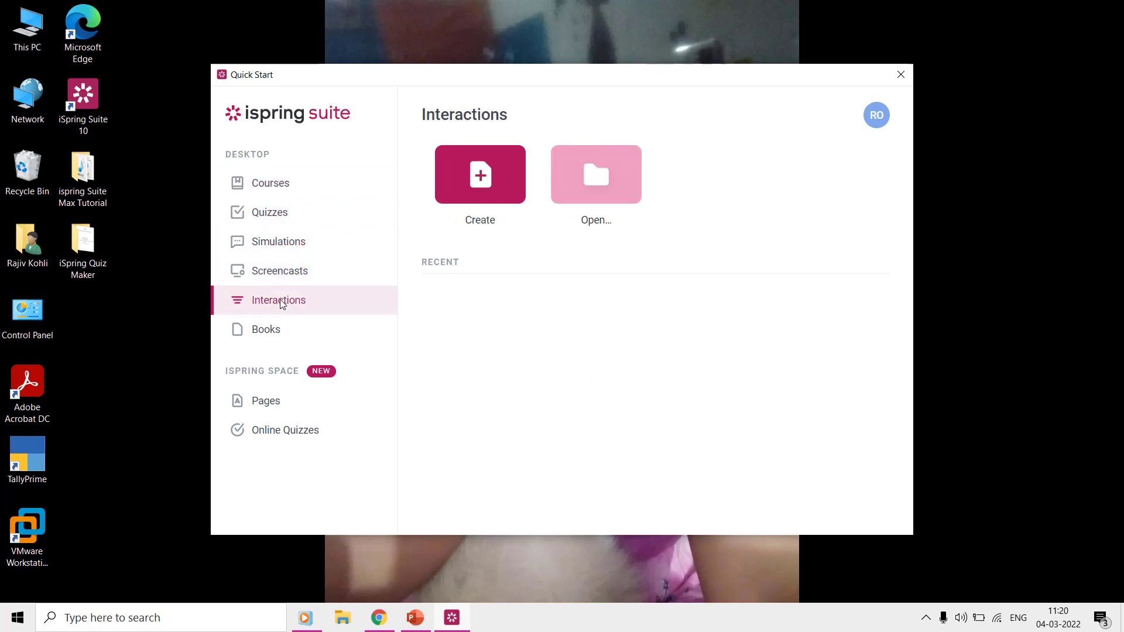
left_click(277, 330)
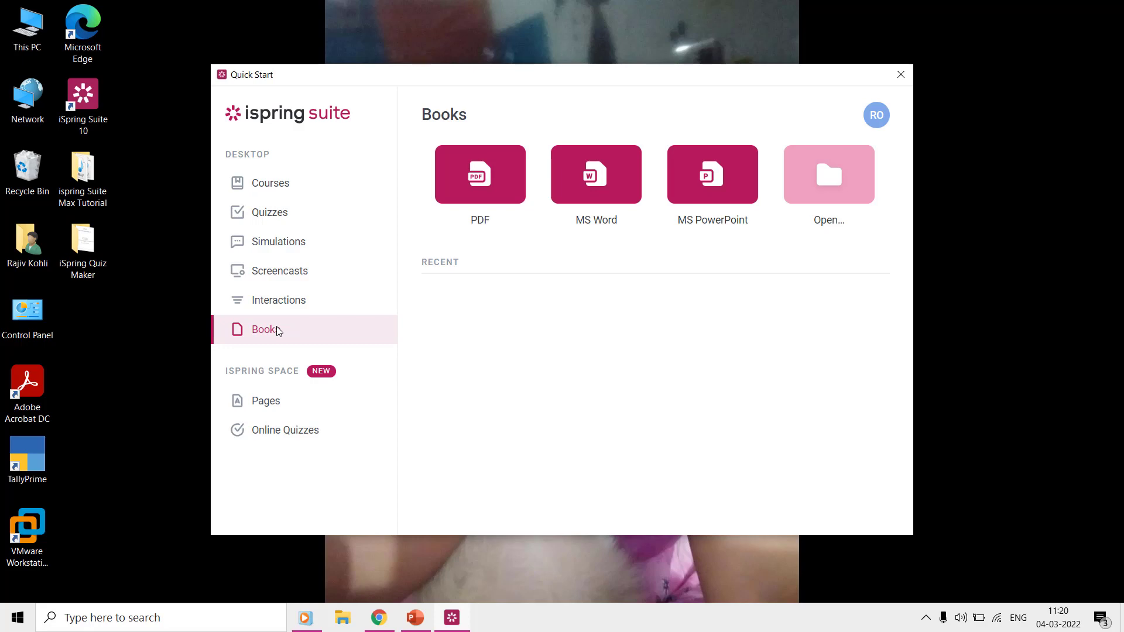
left_click(901, 75)
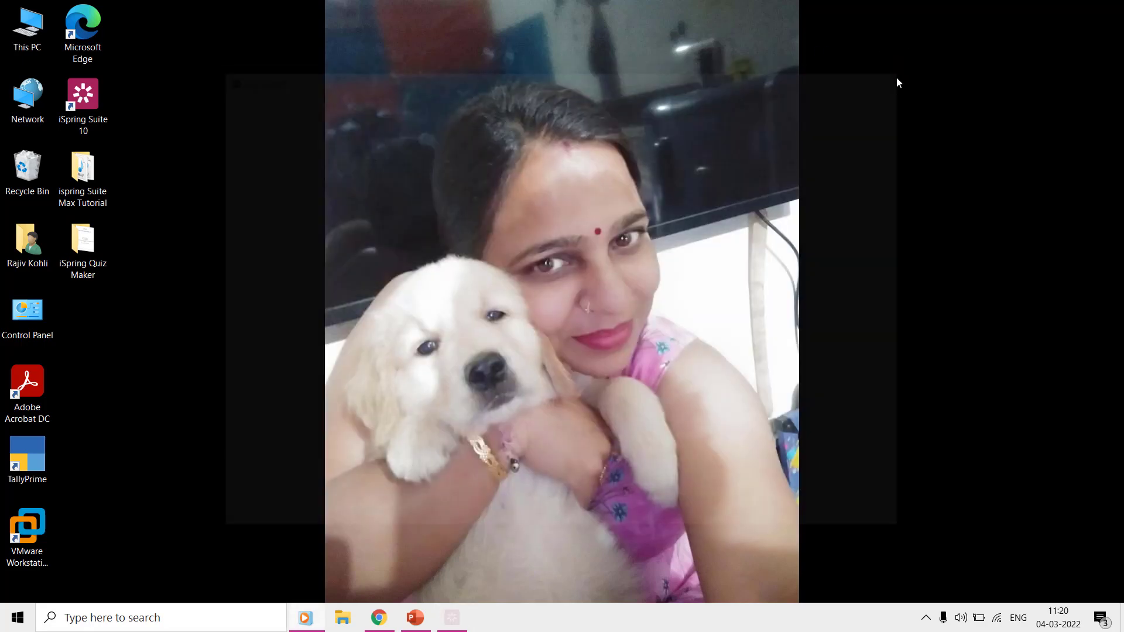
Step: Create a new blank presentation from the PowerPoint Quiz window
left_click(416, 618)
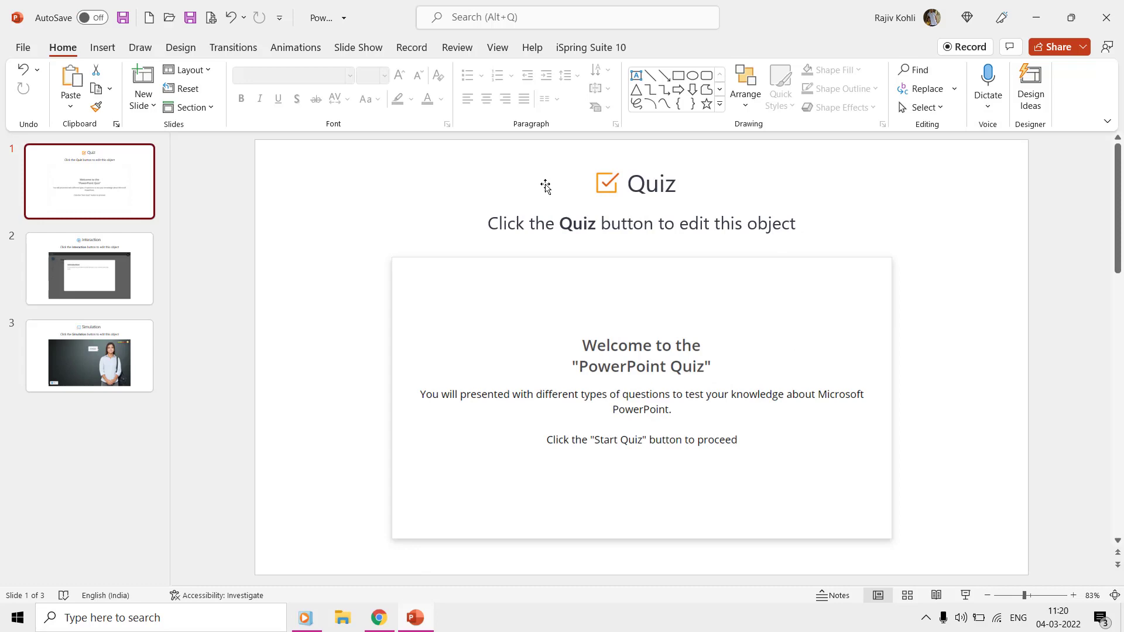
left_click(622, 46)
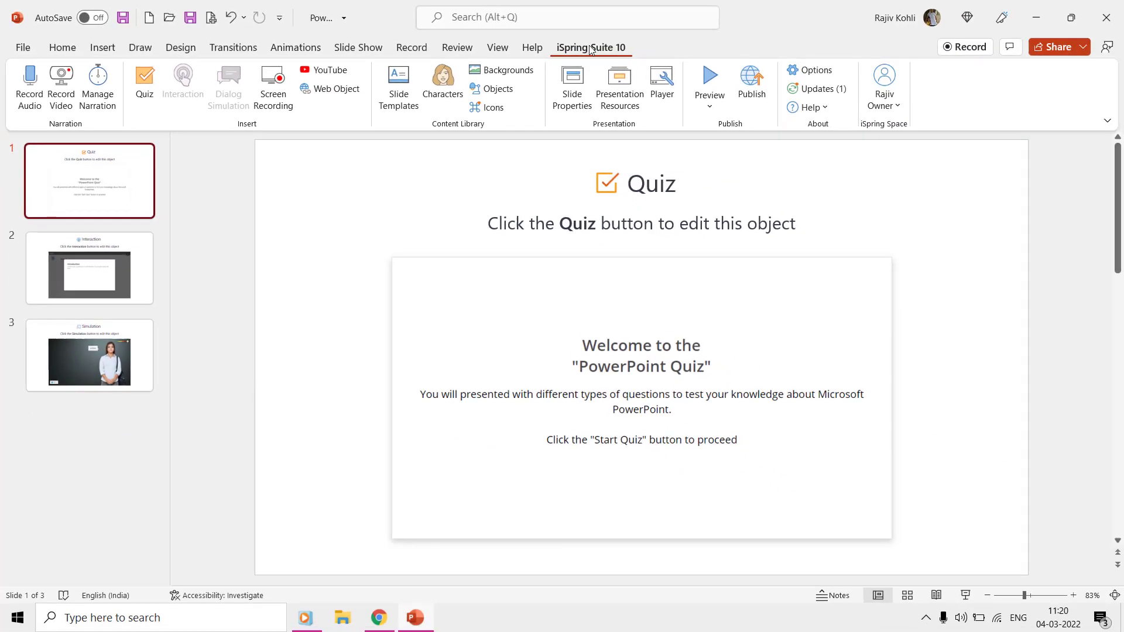
left_click(29, 47)
left_click(61, 116)
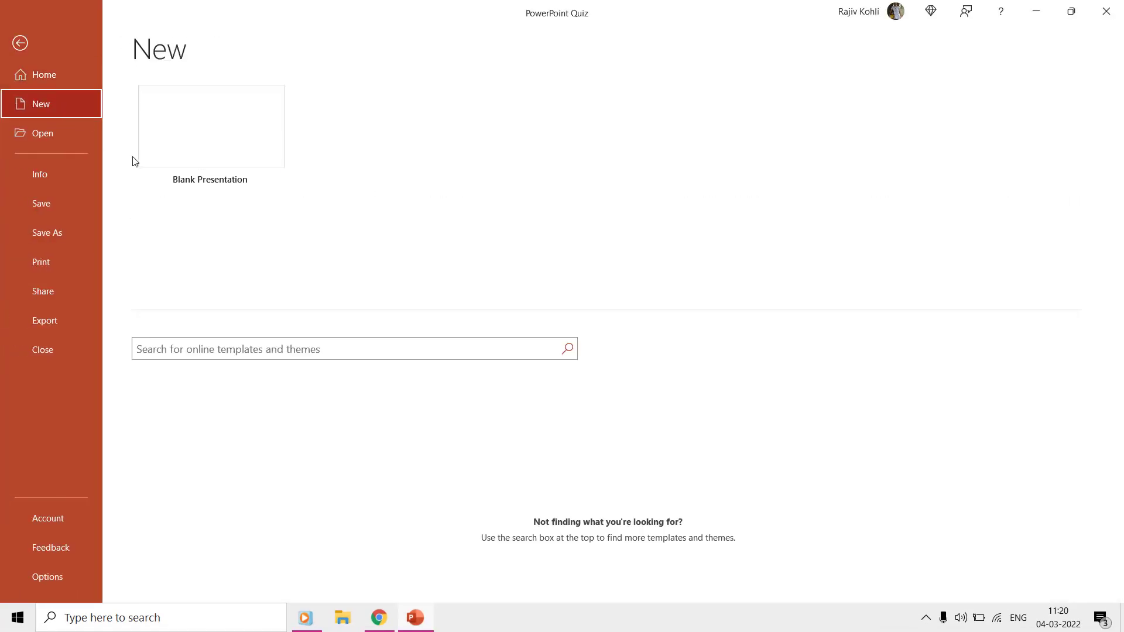
left_click(216, 154)
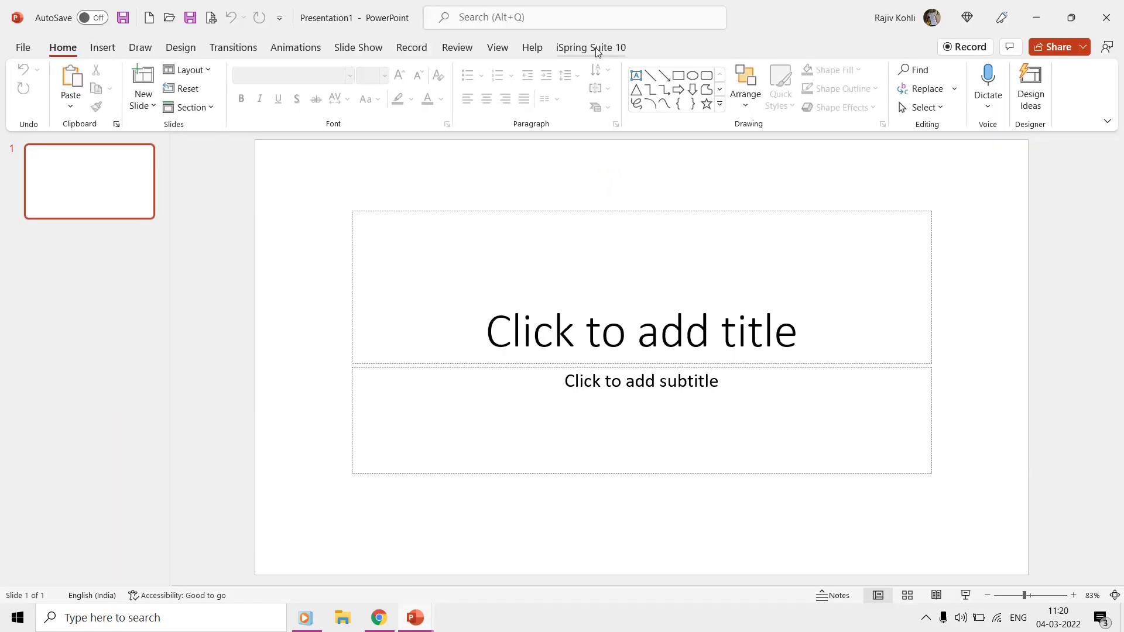
Step: Start an iSpring quiz, agreeing to save the presentation first
left_click(596, 48)
left_click(142, 97)
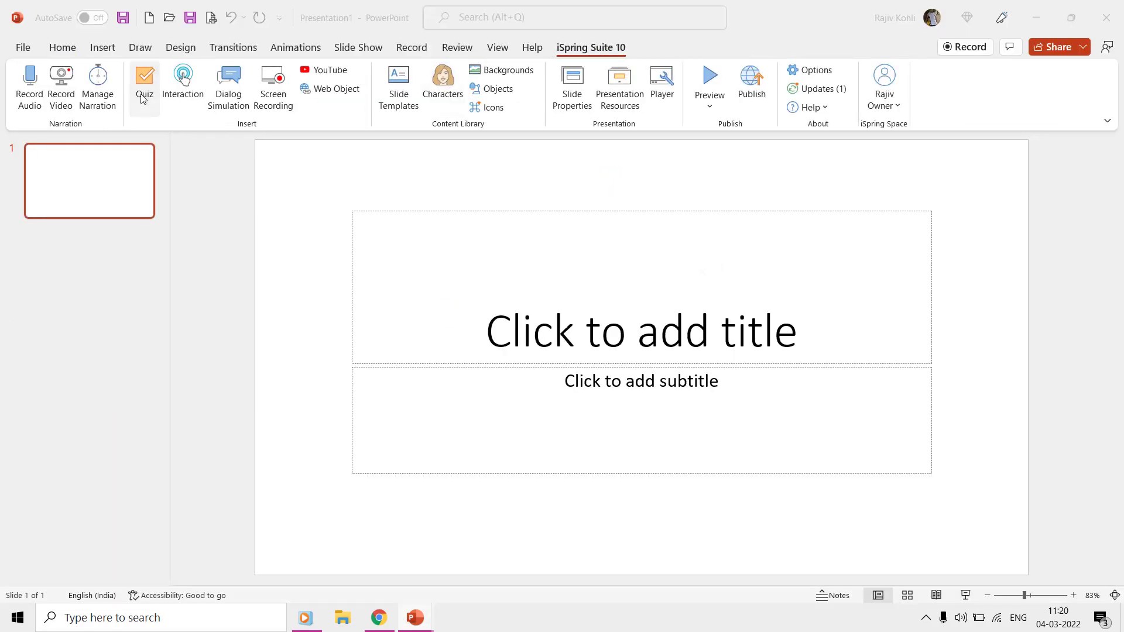
left_click(612, 362)
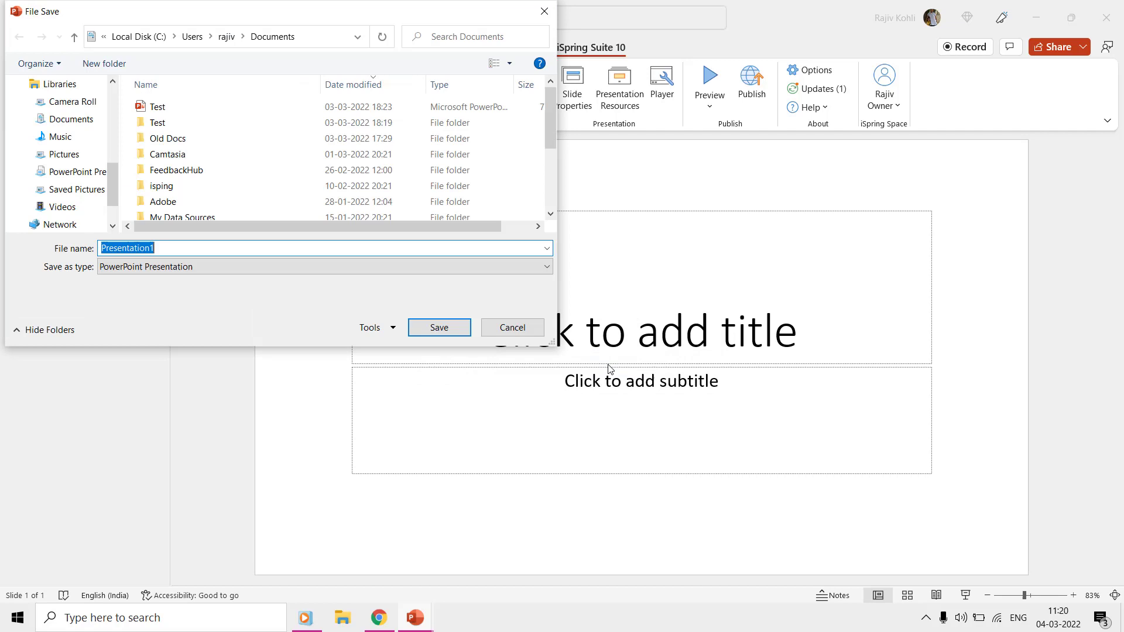
Step: Save the presentation as Sample, then start a new Graded Quiz and show question types
type("Sample")
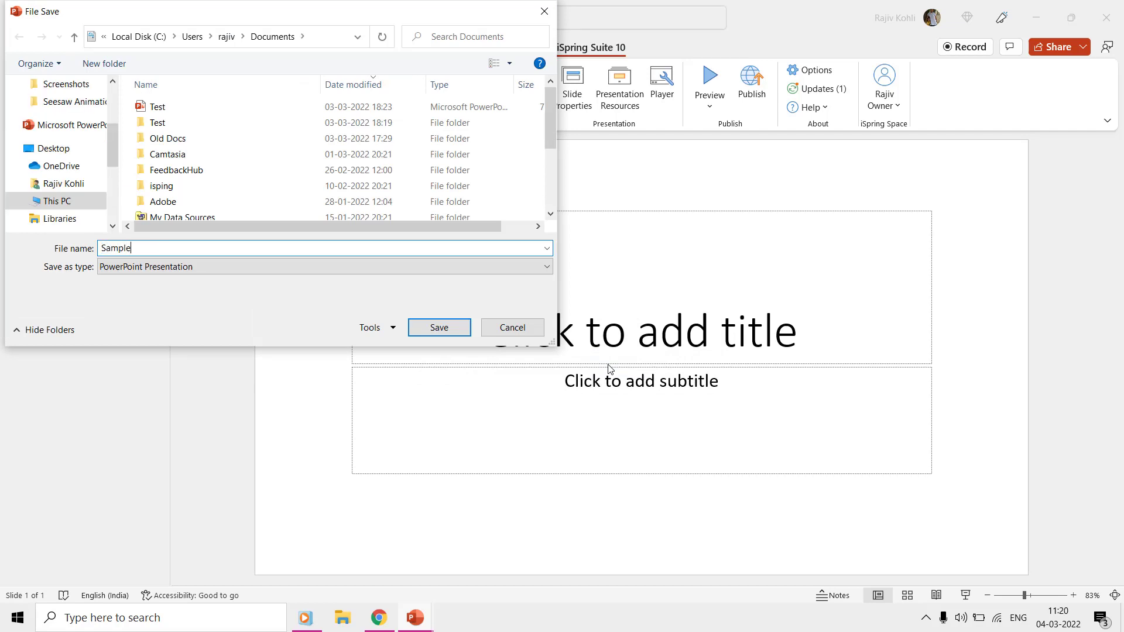
key("Return")
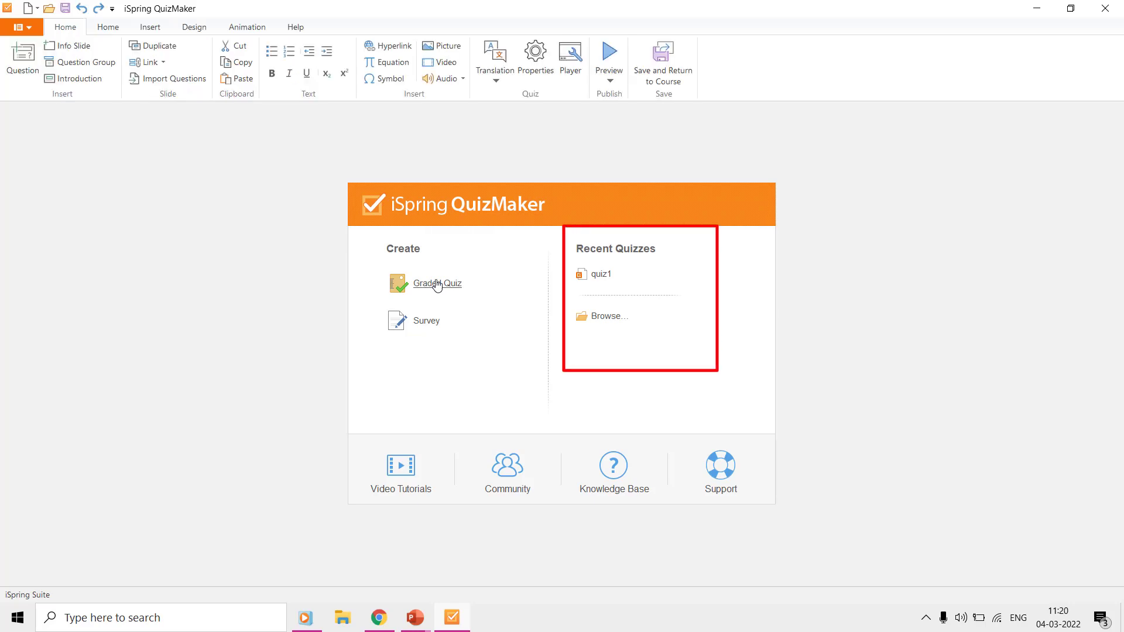
left_click(614, 281)
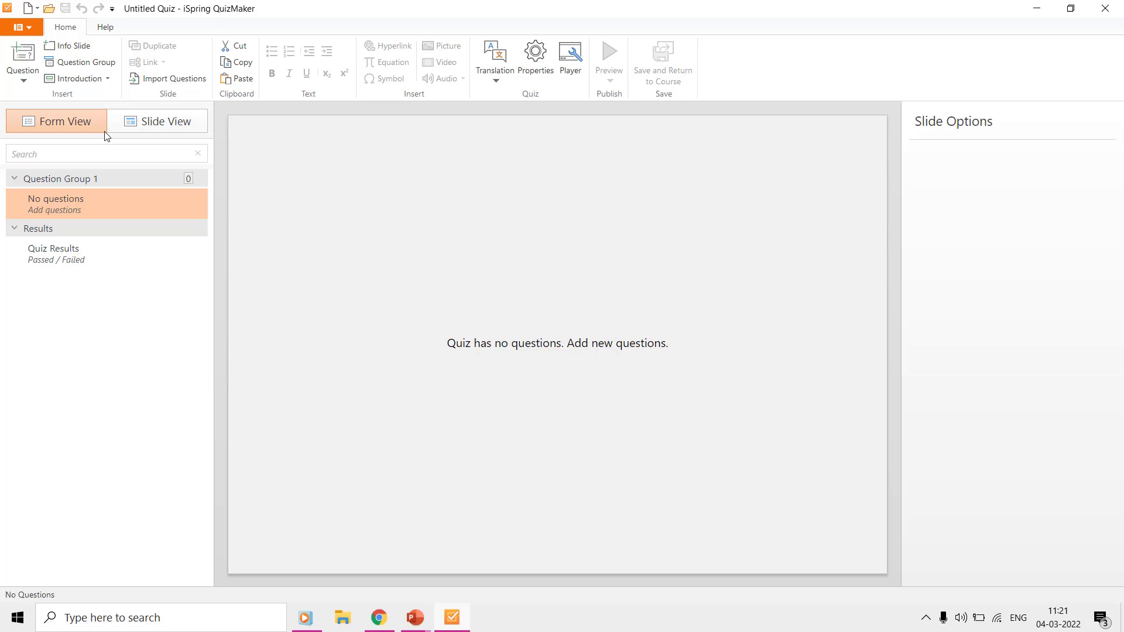
left_click(24, 81)
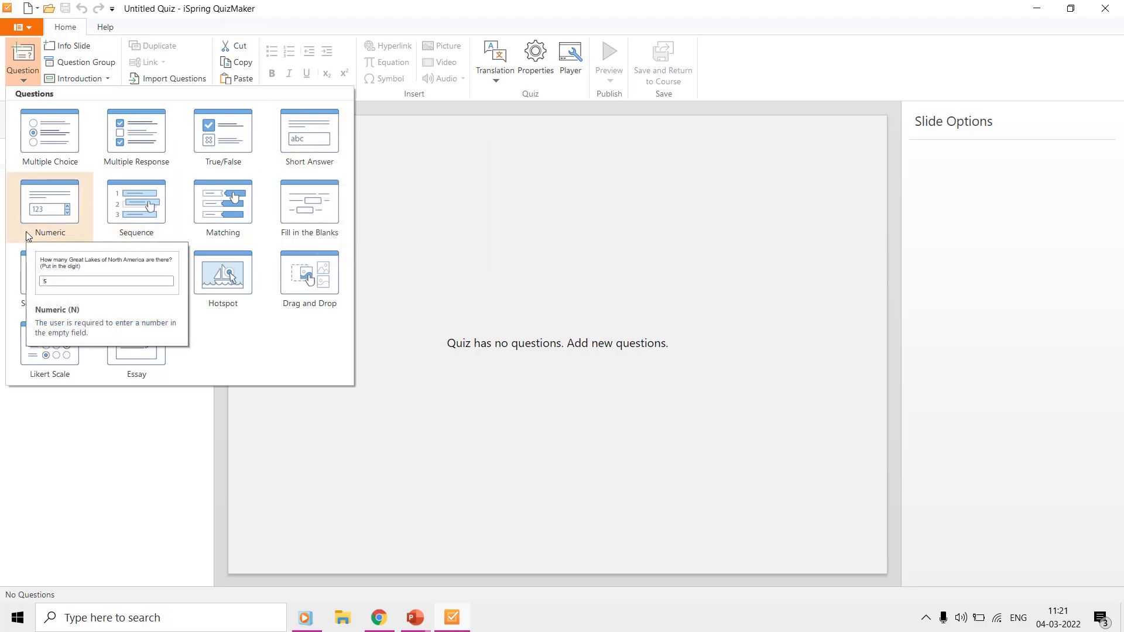
Step: Add a Multiple Choice question and a trial Matching question
left_click(51, 139)
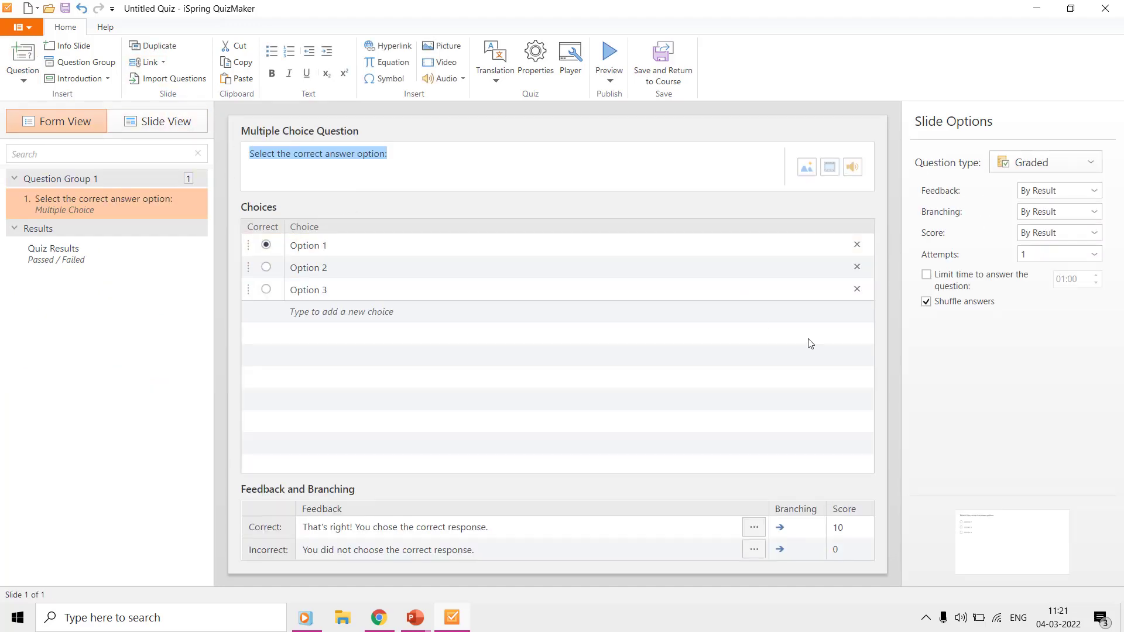
left_click(36, 79)
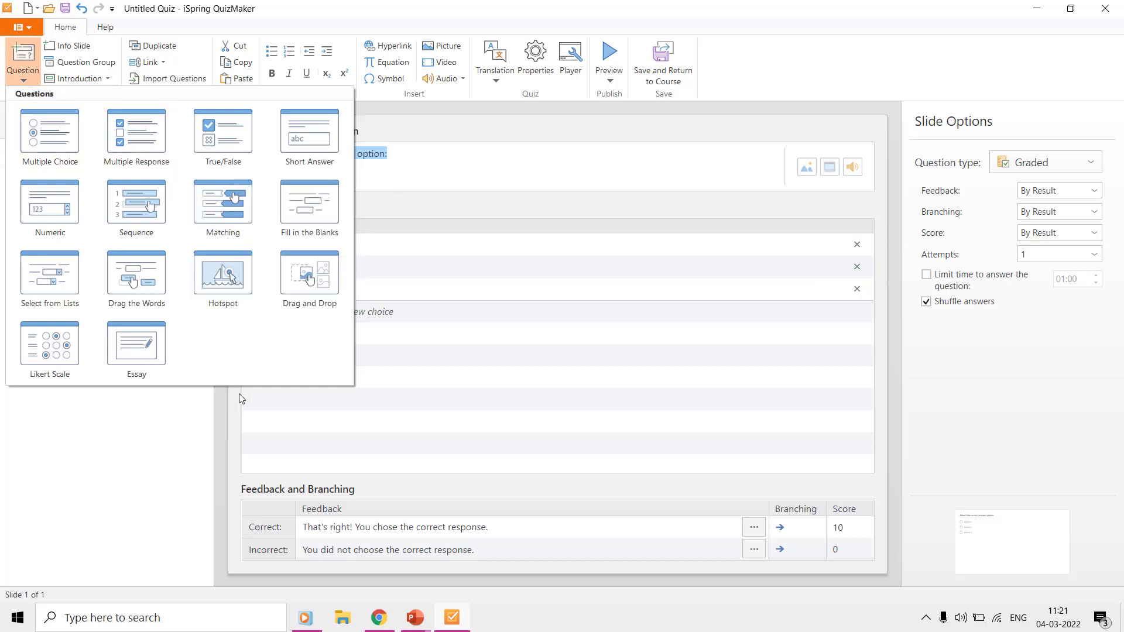
left_click(231, 198)
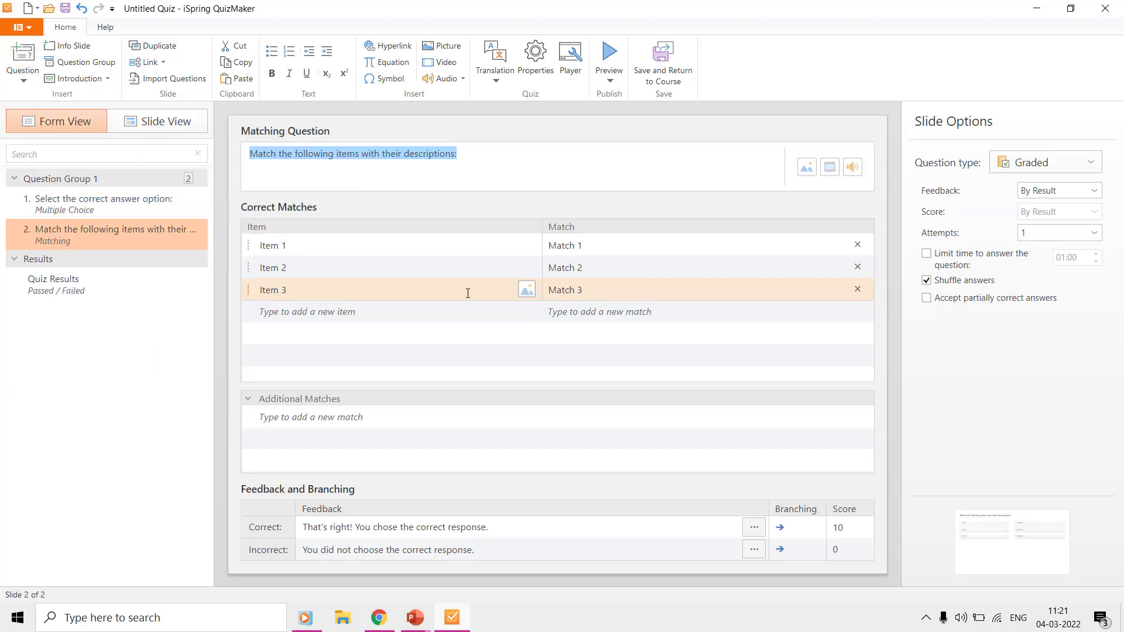
left_click(101, 202)
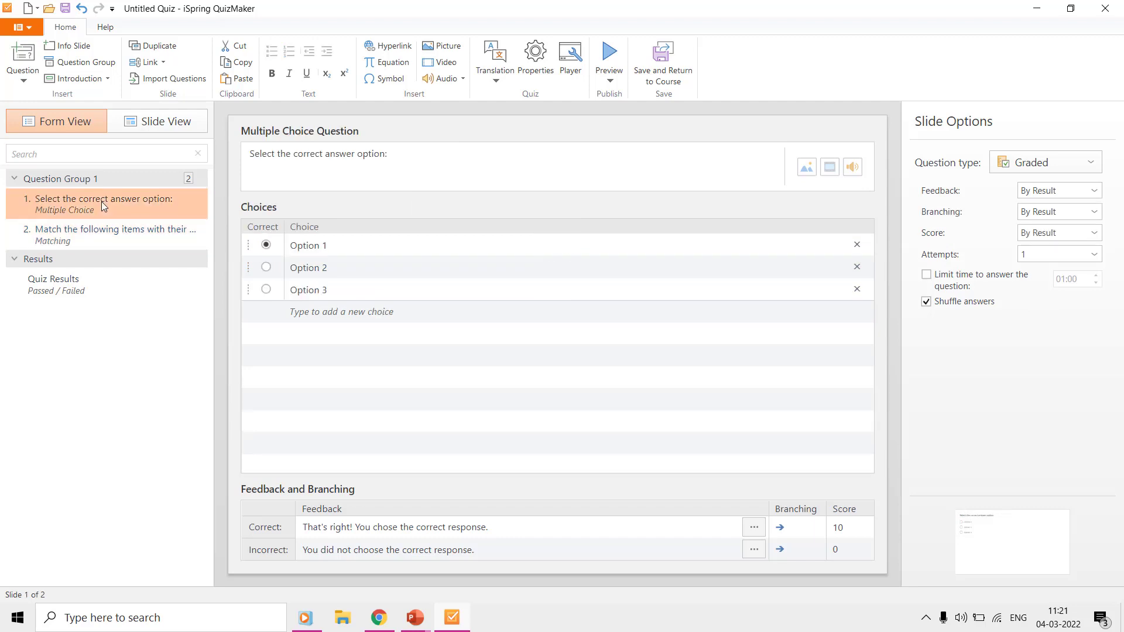
Step: Remove the Matching question and return to the Multiple Choice question text
left_click(103, 237)
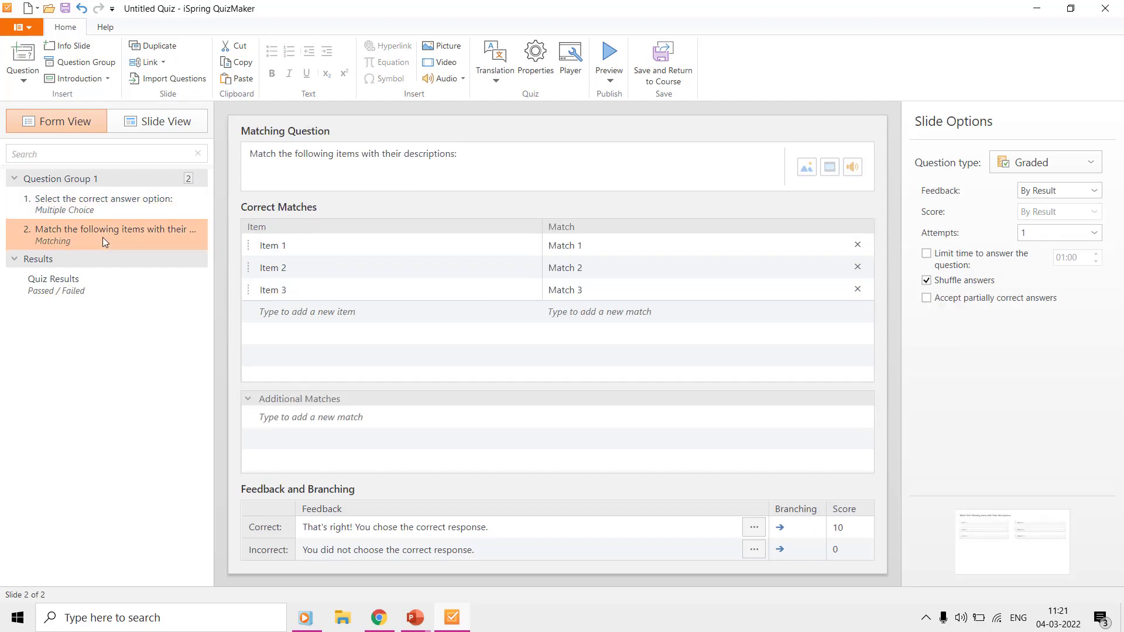
right_click(103, 237)
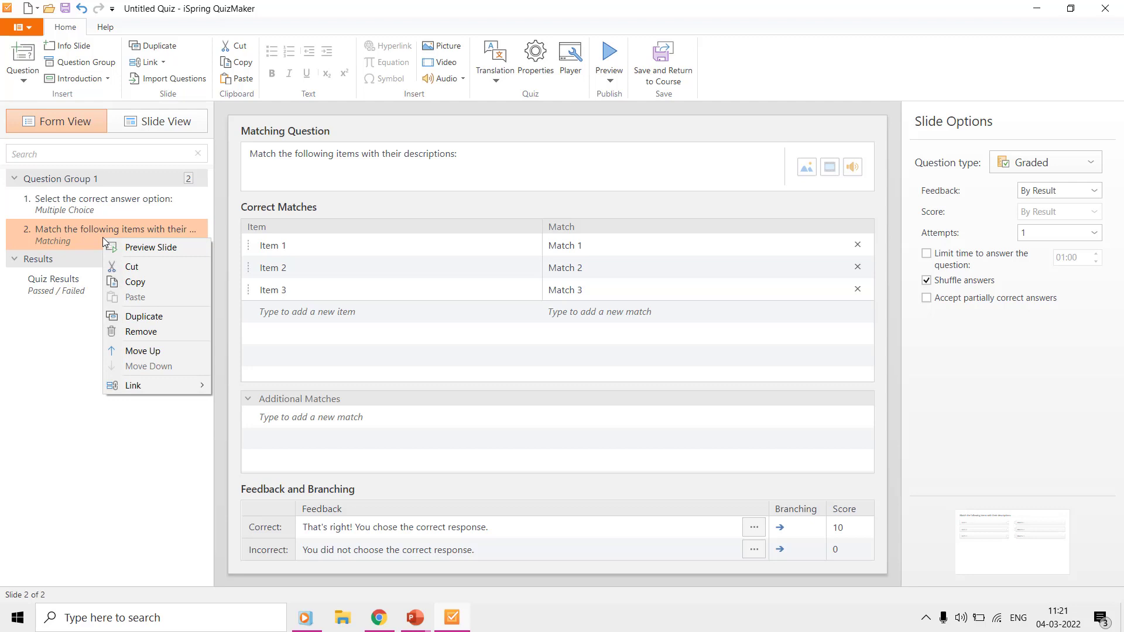
left_click(133, 333)
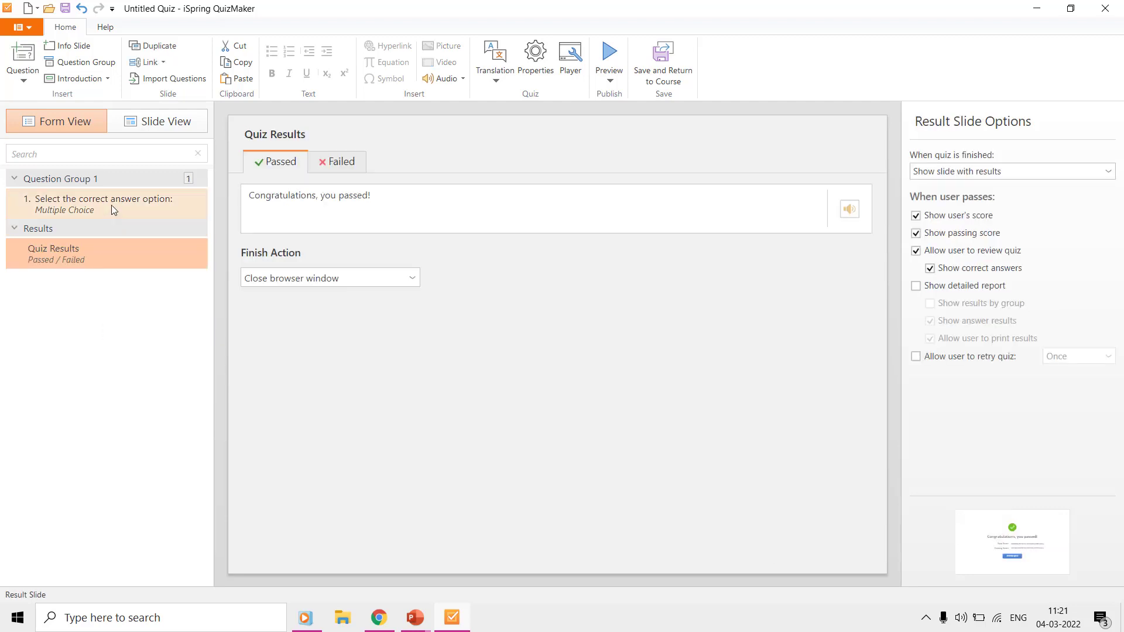
left_click(113, 208)
left_click(363, 153)
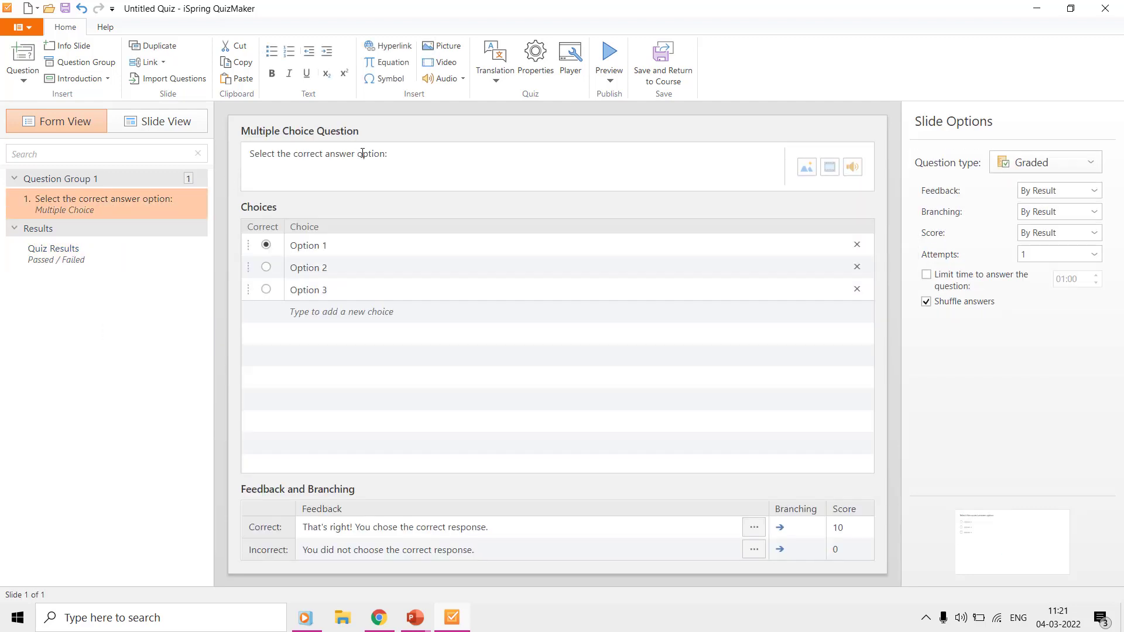
Step: Replace the question text with 'Which animation has been used to move … the slide?'
key("ctrl+a")
type("Which animation has")
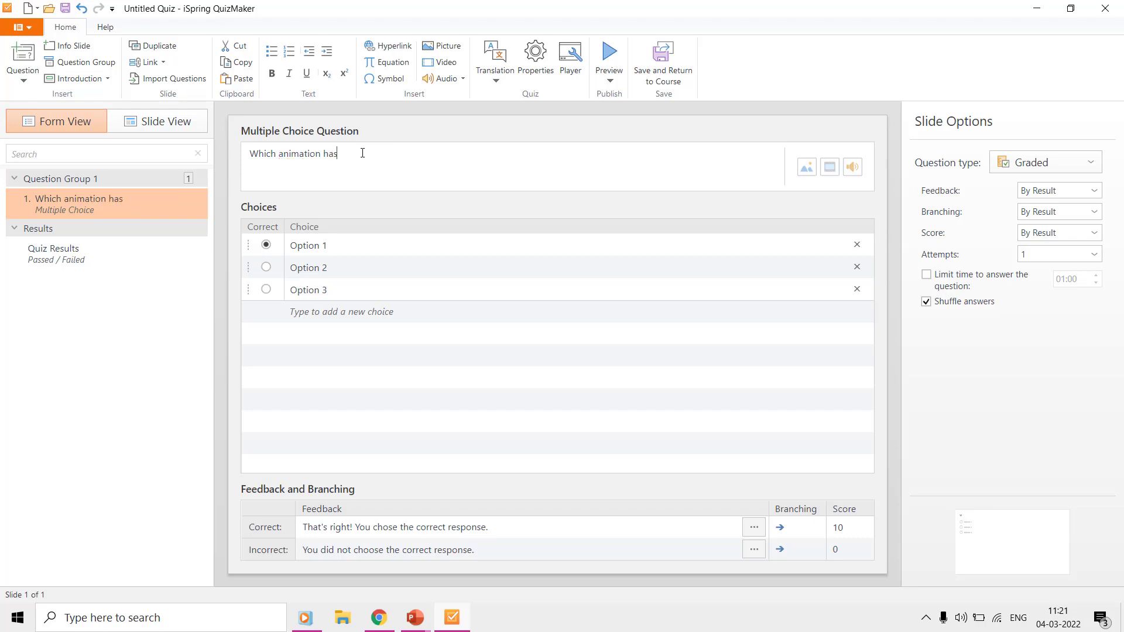
type(" been used to move the machine out of t")
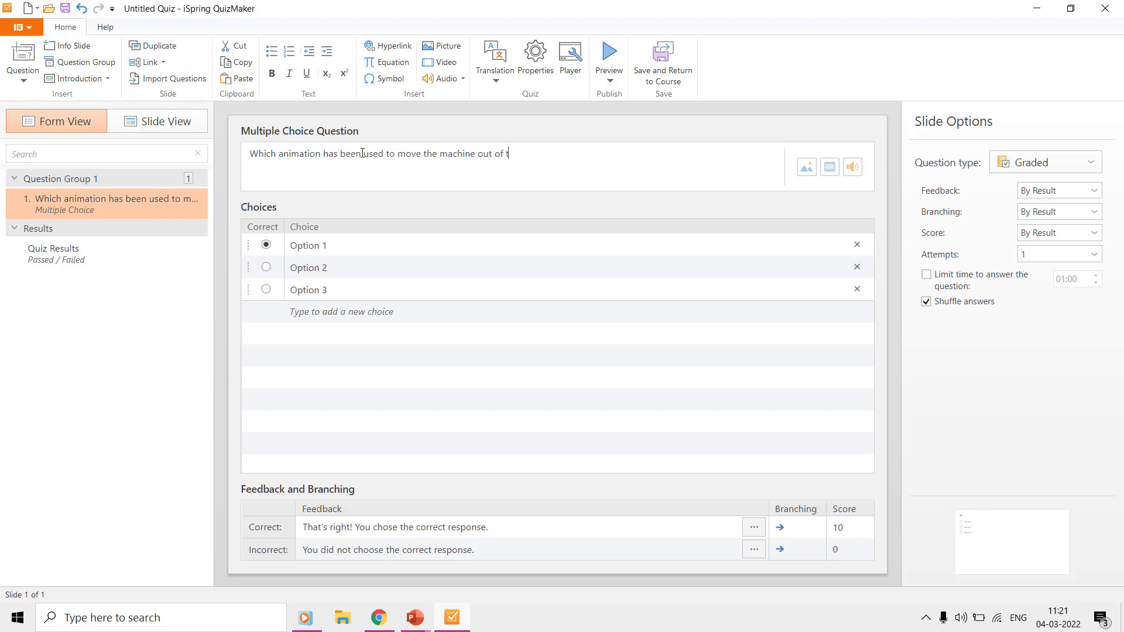
type("he slide?")
Step: Attach the 'JCB Machine Animation in PowerPoint Preview' video to the question
left_click(807, 167)
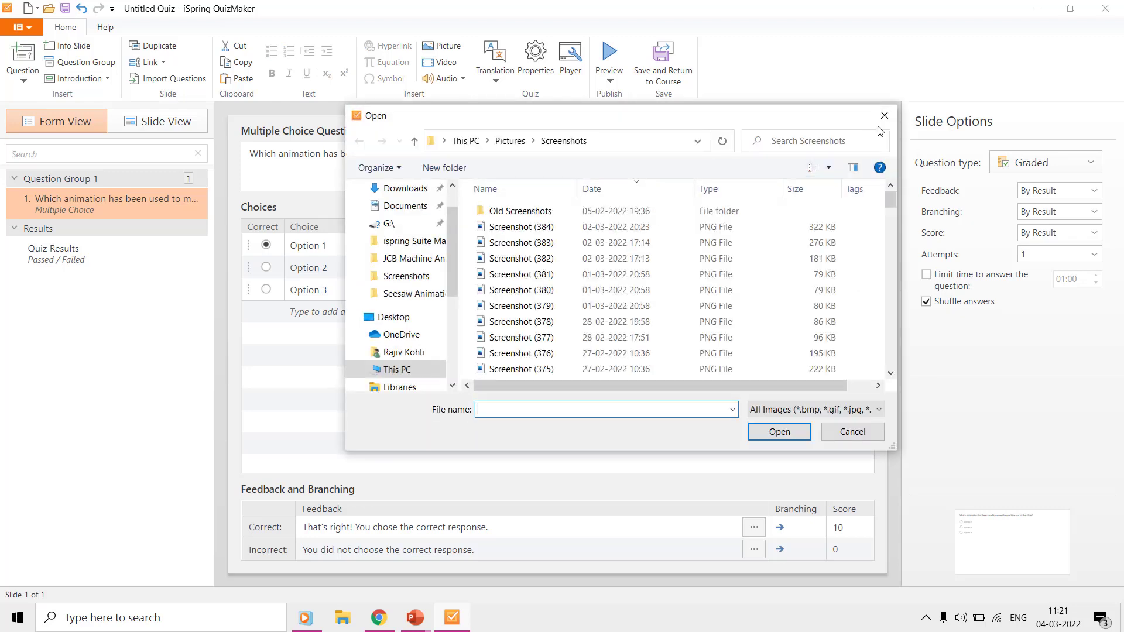
left_click(884, 116)
left_click(829, 169)
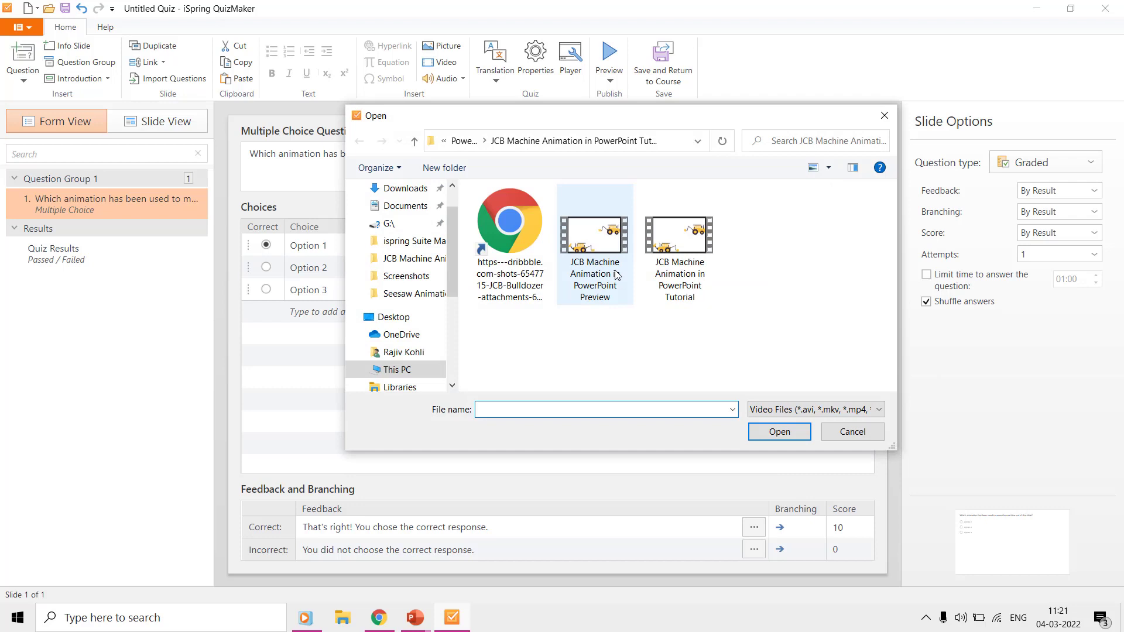
double_click(606, 277)
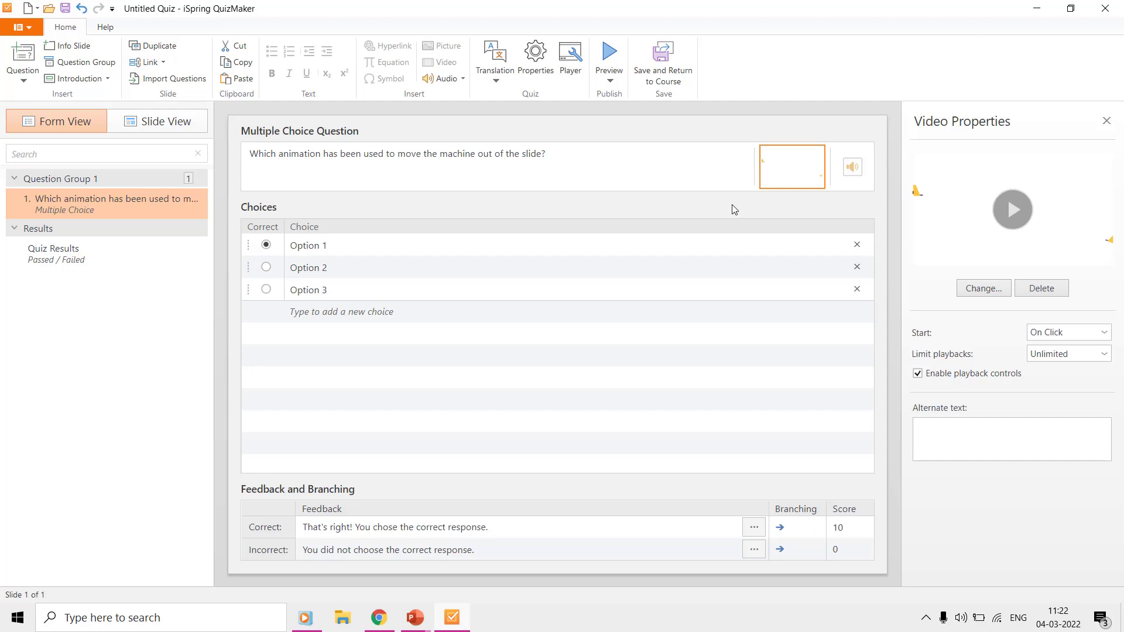
left_click(611, 81)
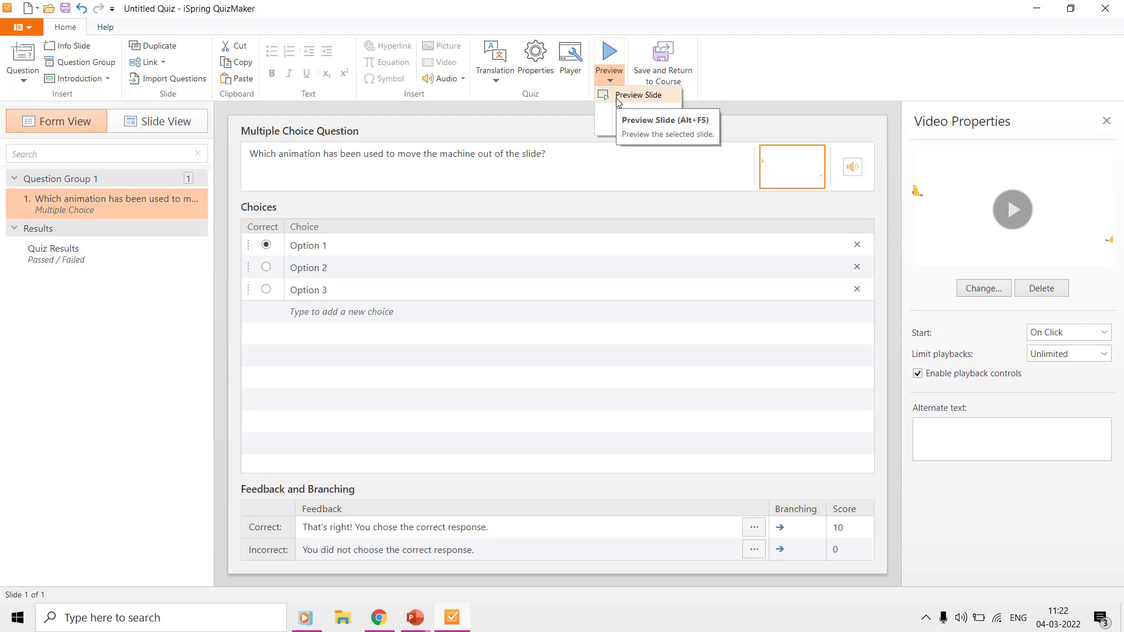
left_click(637, 94)
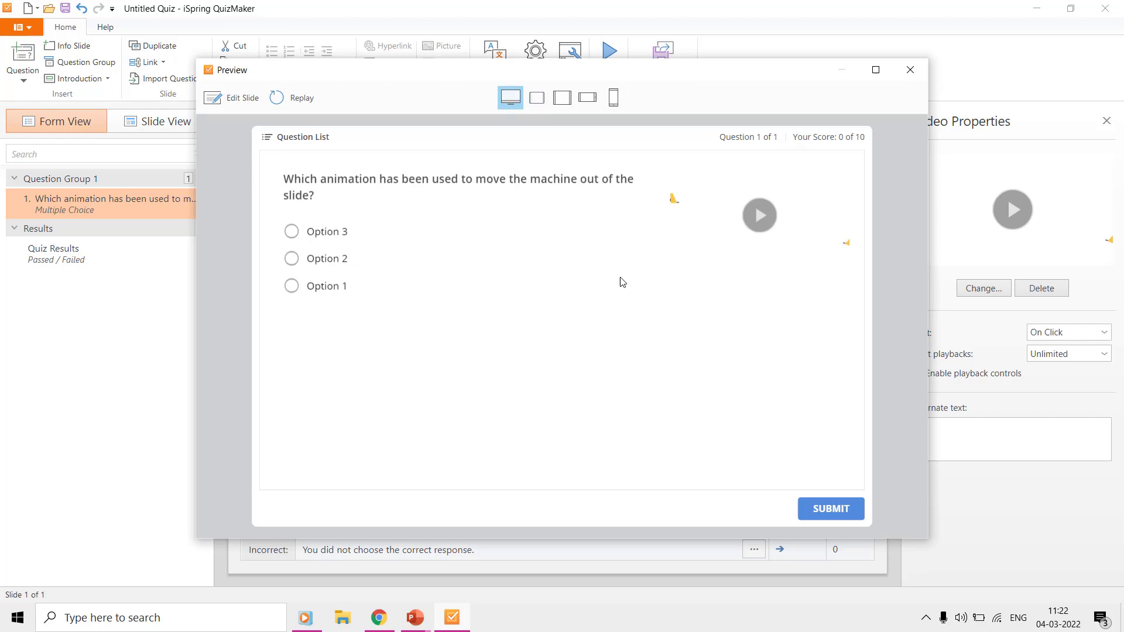
left_click(759, 215)
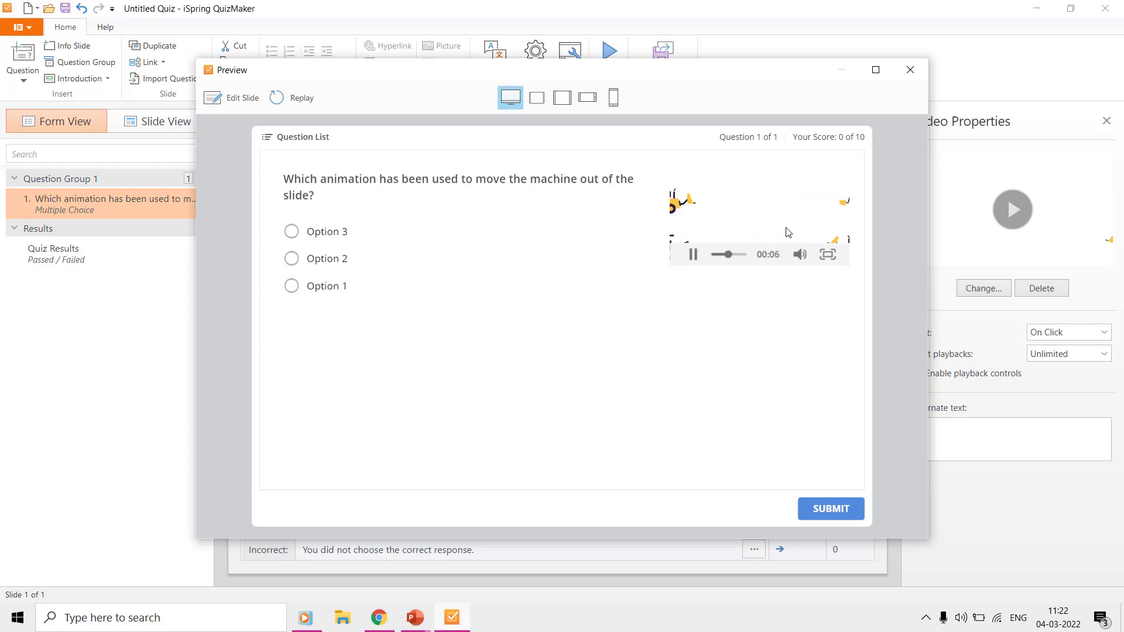
left_click(830, 257)
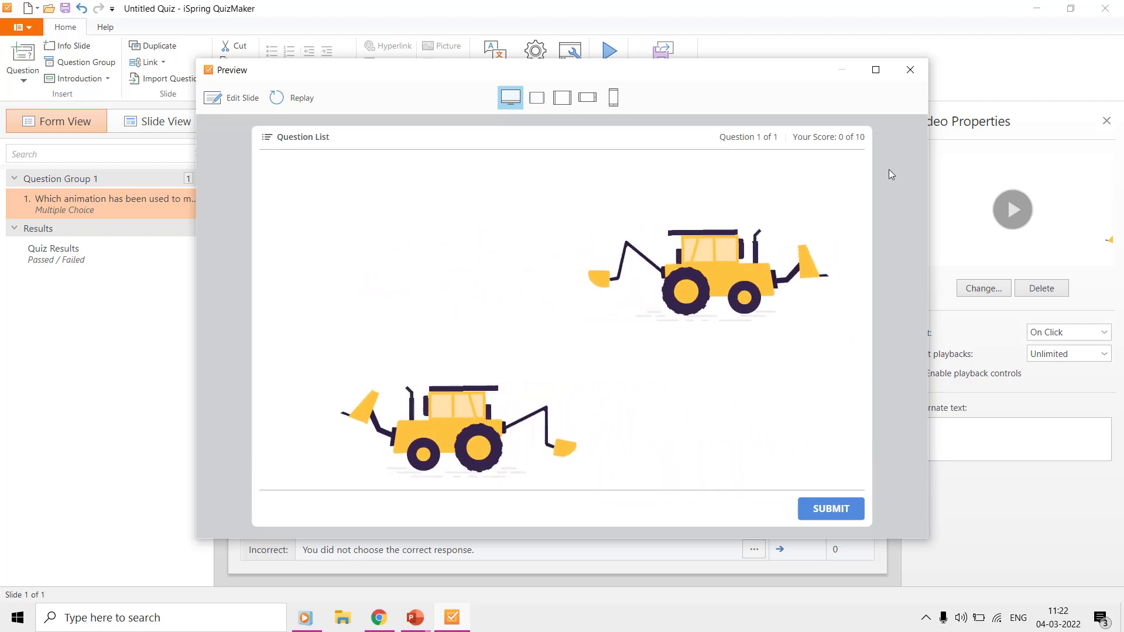
left_click(910, 70)
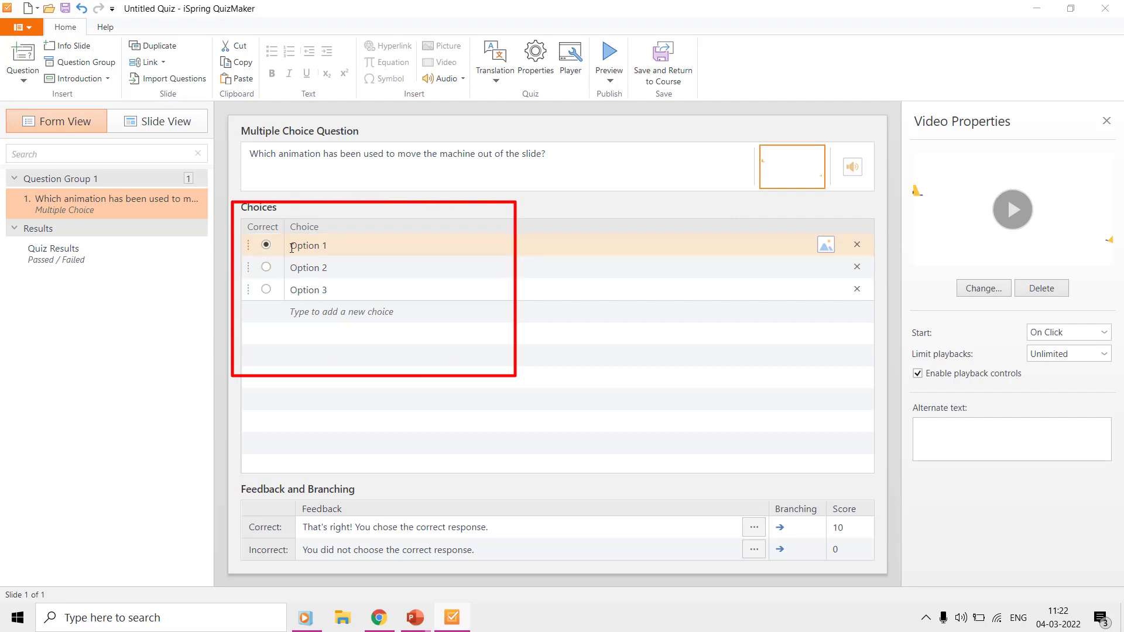
Step: Add a new answer choice, cancelling the image attachment
left_click(309, 314)
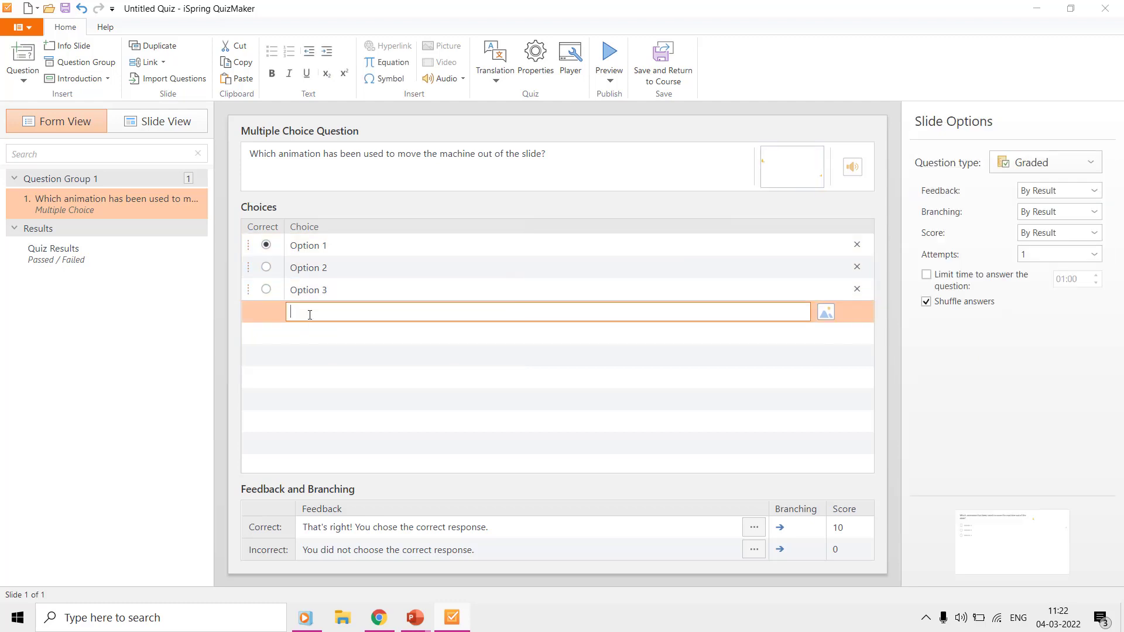
left_click(824, 314)
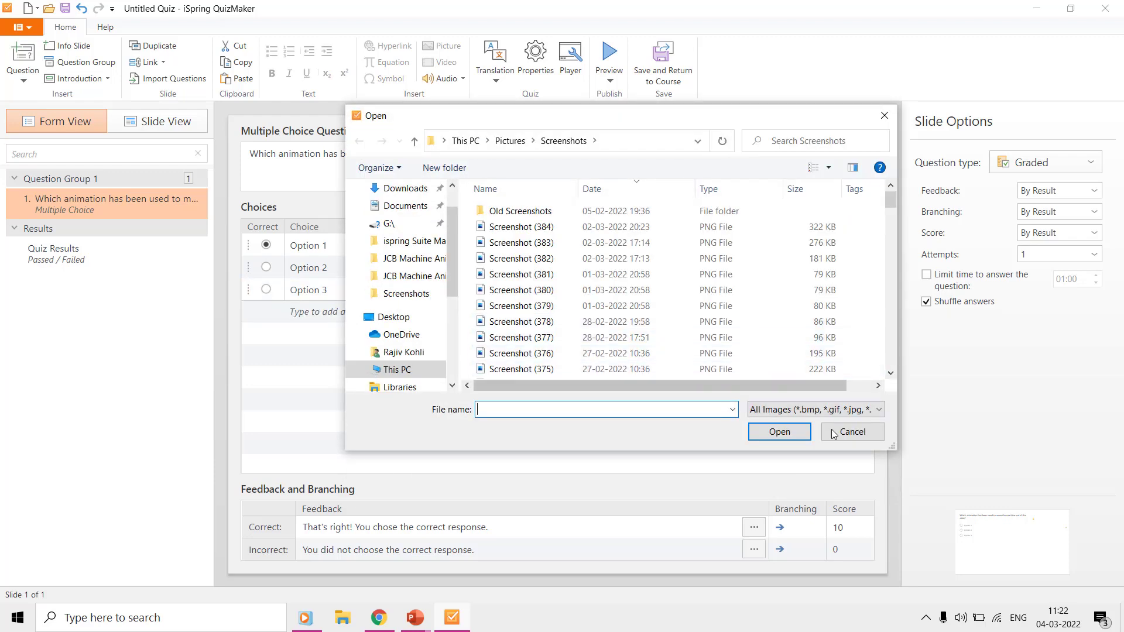
left_click(842, 436)
Step: Rename the choices to Fly Out, Fly In and Motion Path, marking Motion Path correct
left_click(341, 245)
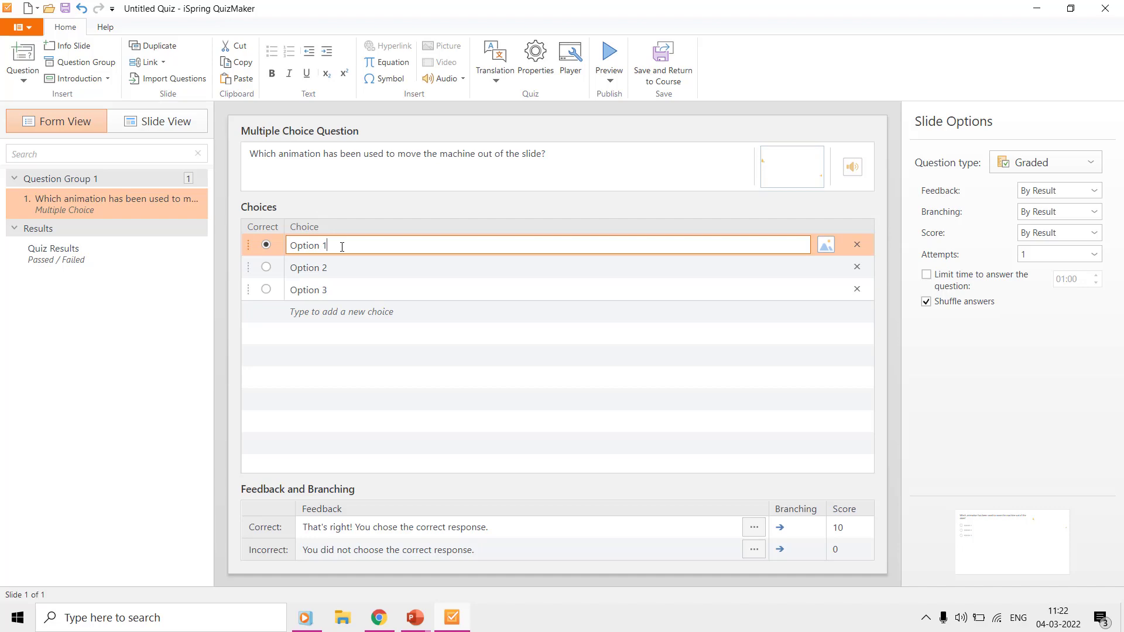
left_click_drag(341, 245, 259, 248)
type("Fly Out")
left_click(337, 267)
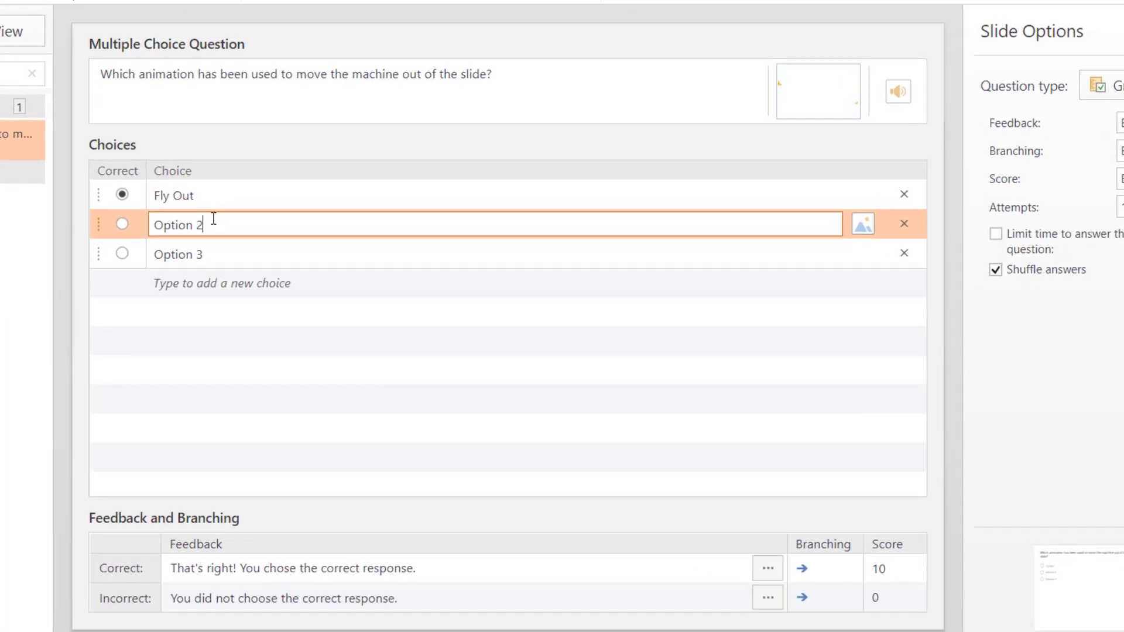
triple_click(335, 264)
type("Fly In")
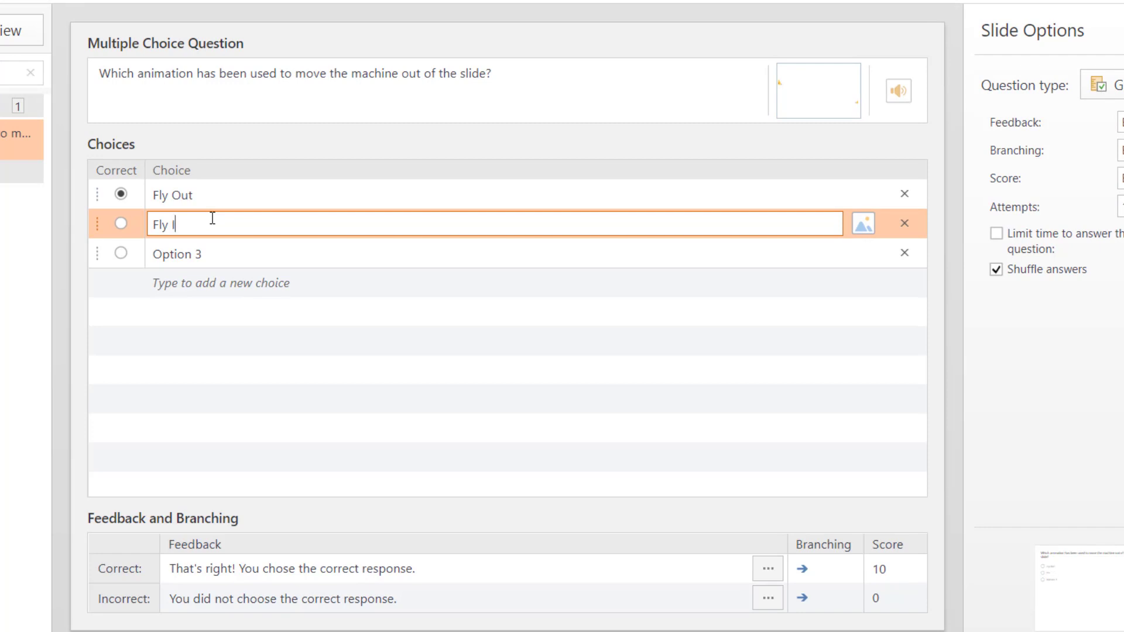
left_click(235, 252)
triple_click(235, 252)
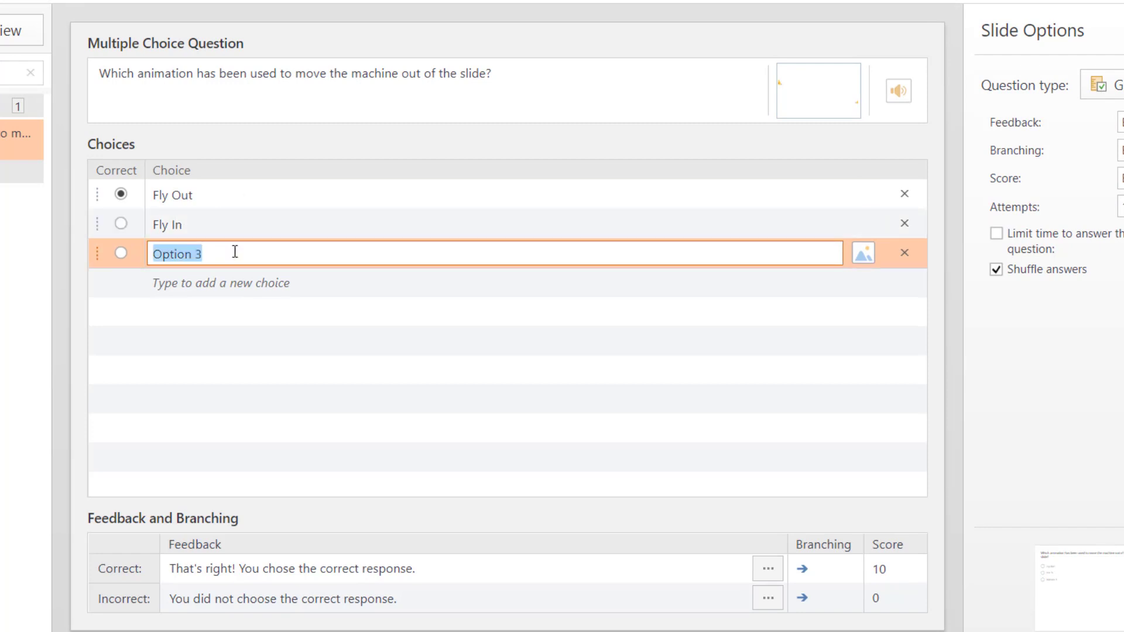
type("Motion Path")
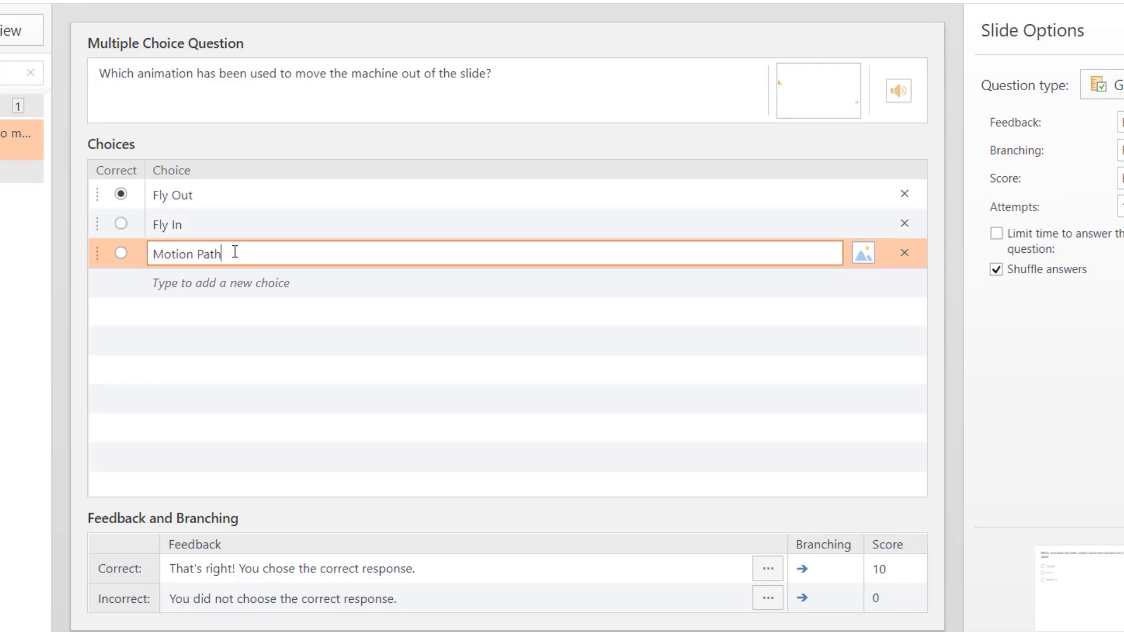
left_click(118, 254)
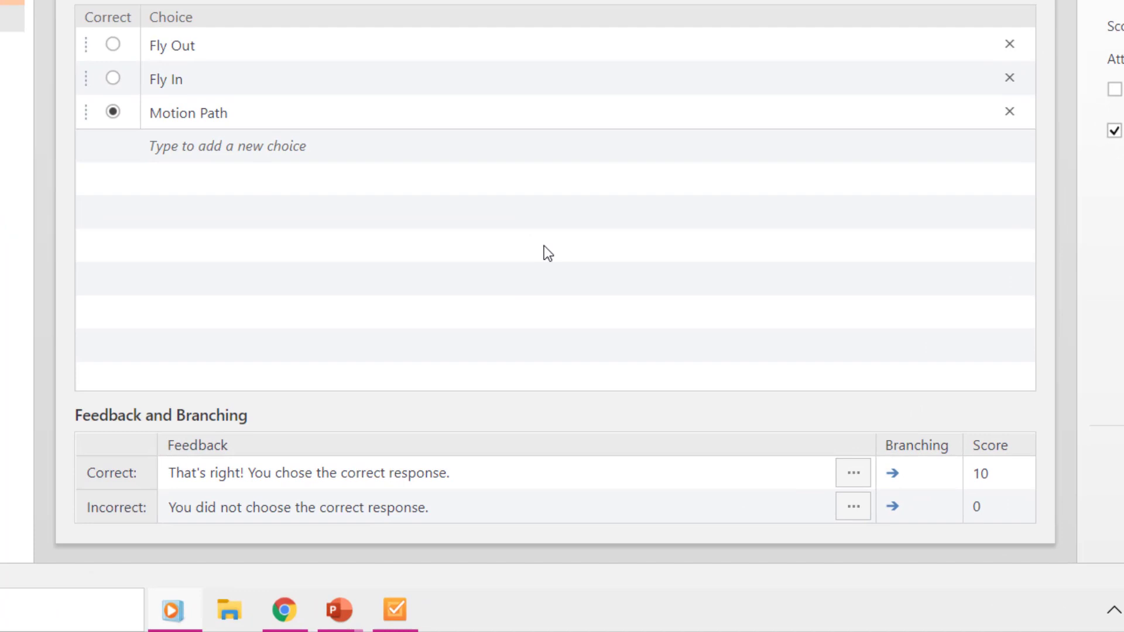
Step: Cut the correct feedback to "That's right!", keeping score 10 and By Result feedback
left_click(478, 473)
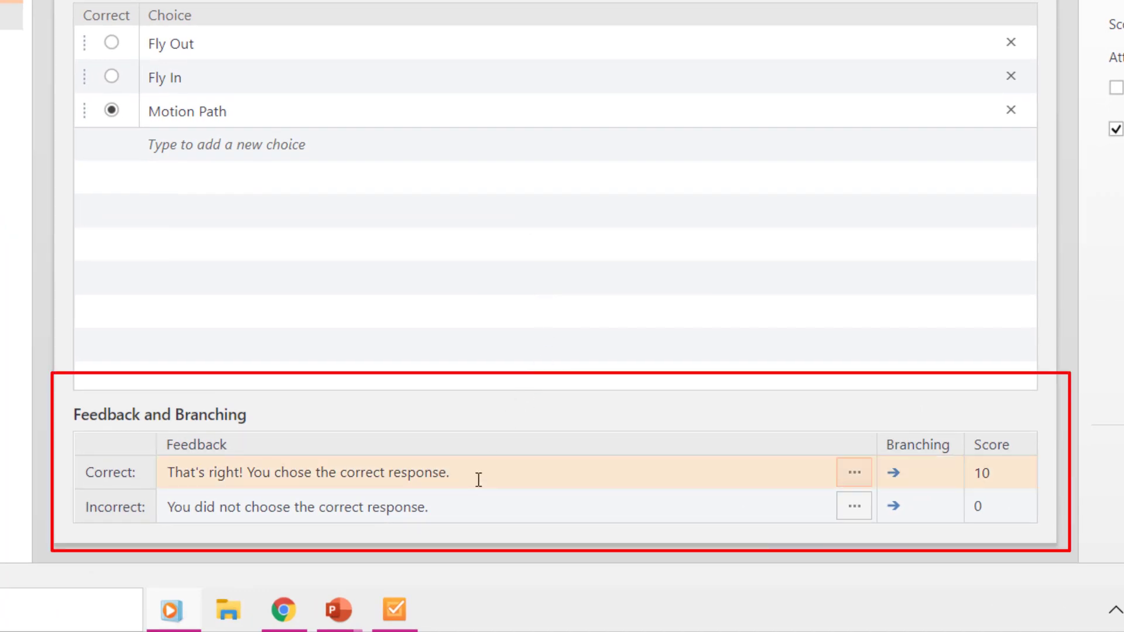
left_click(479, 479)
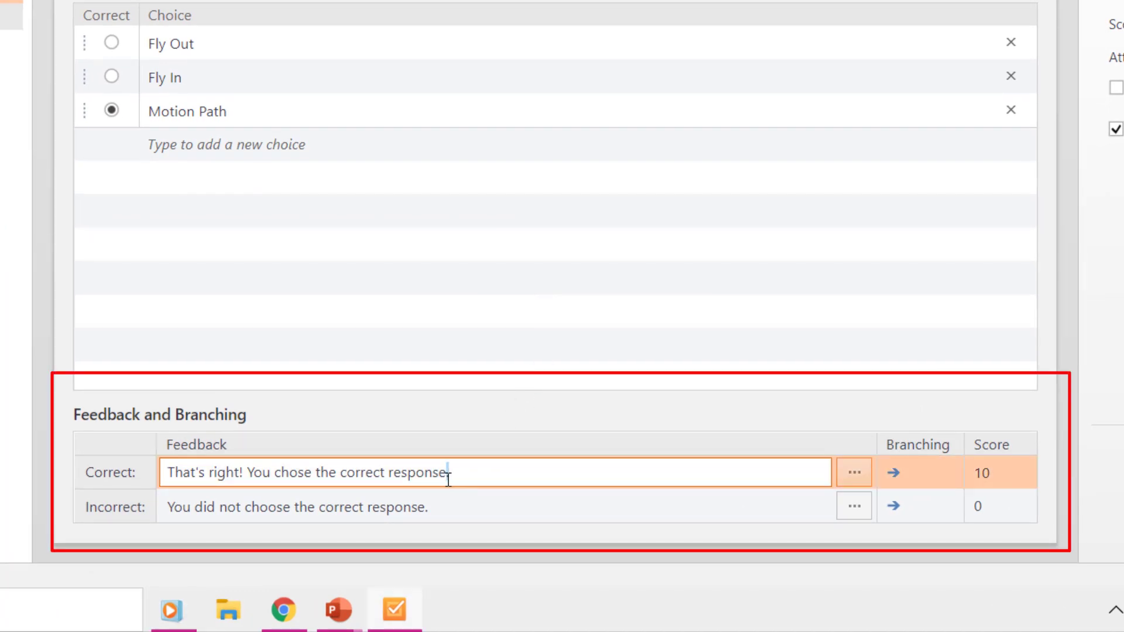
left_click_drag(448, 474, 246, 473)
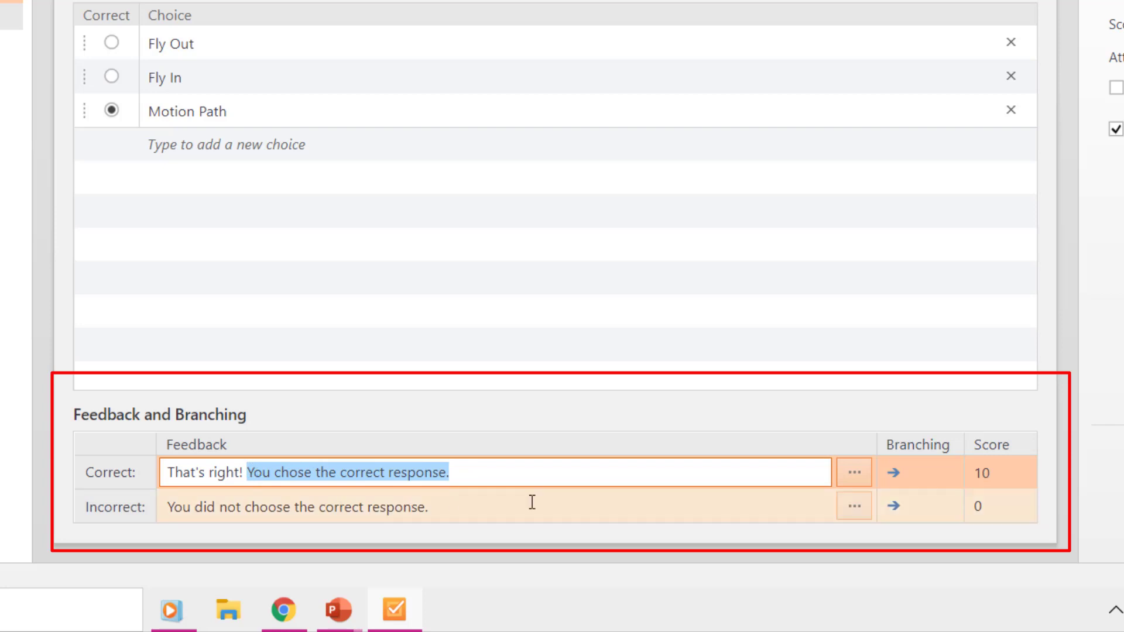
key("BackSpace")
left_click(1034, 473)
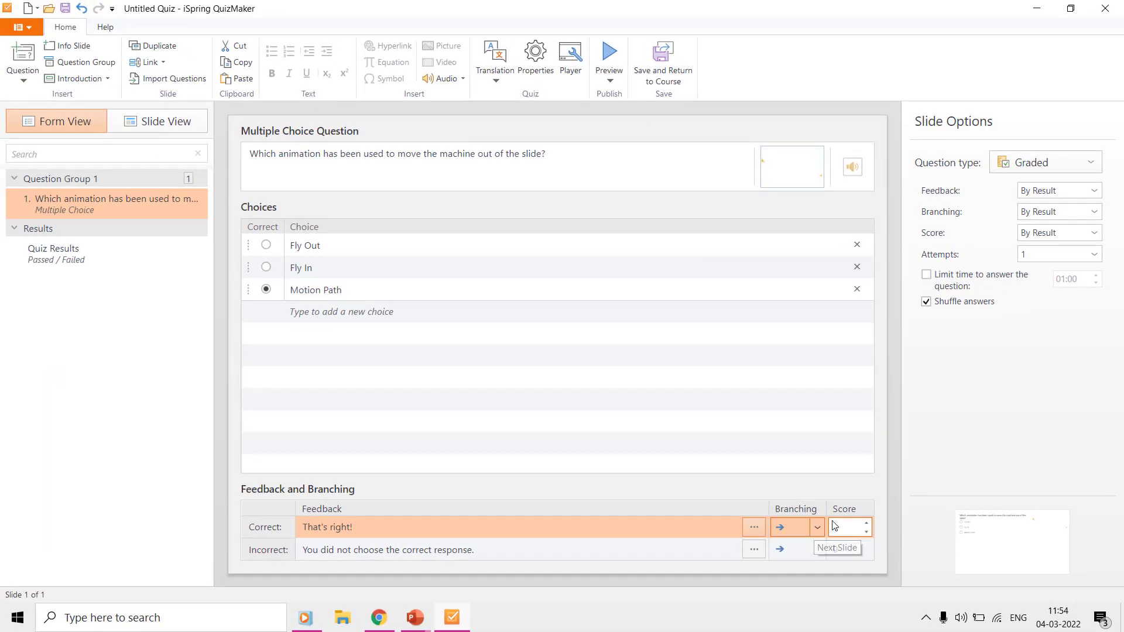
key("End")
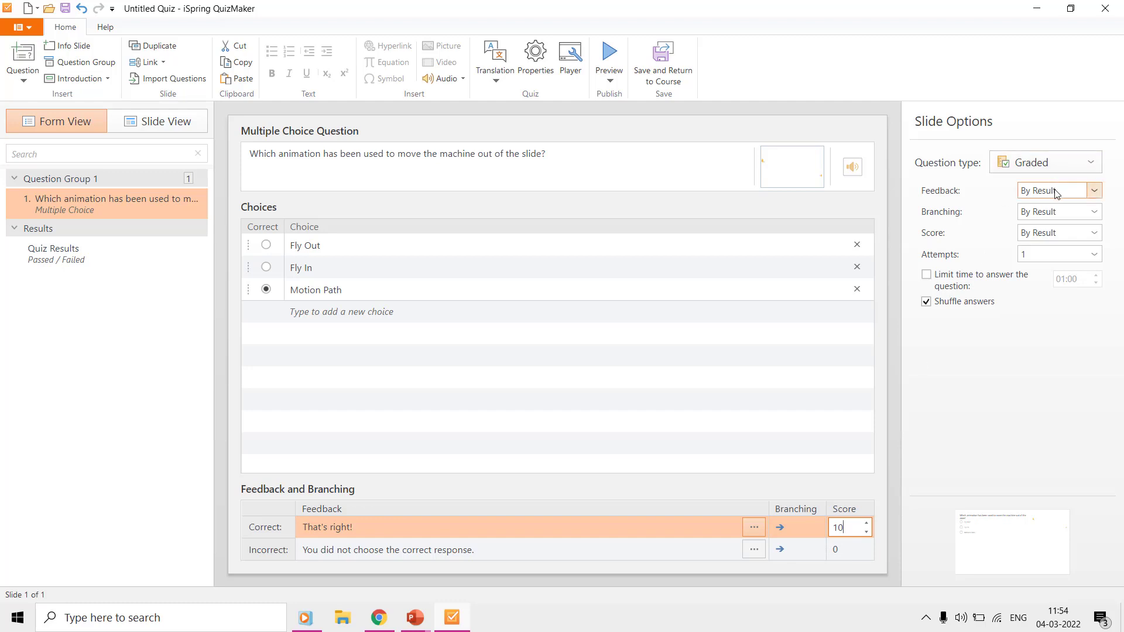
left_click(1055, 191)
left_click(1056, 194)
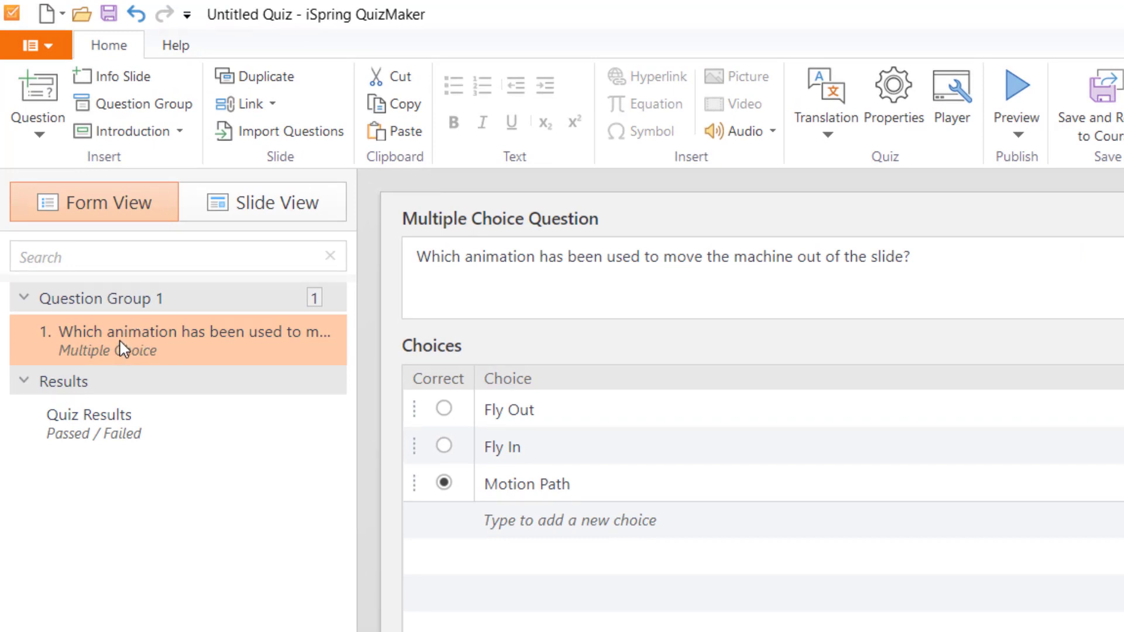
Step: Add Question Group 2 with a True/False question 'Shortcut key to UNDO last command is Control+Z'
left_click(139, 107)
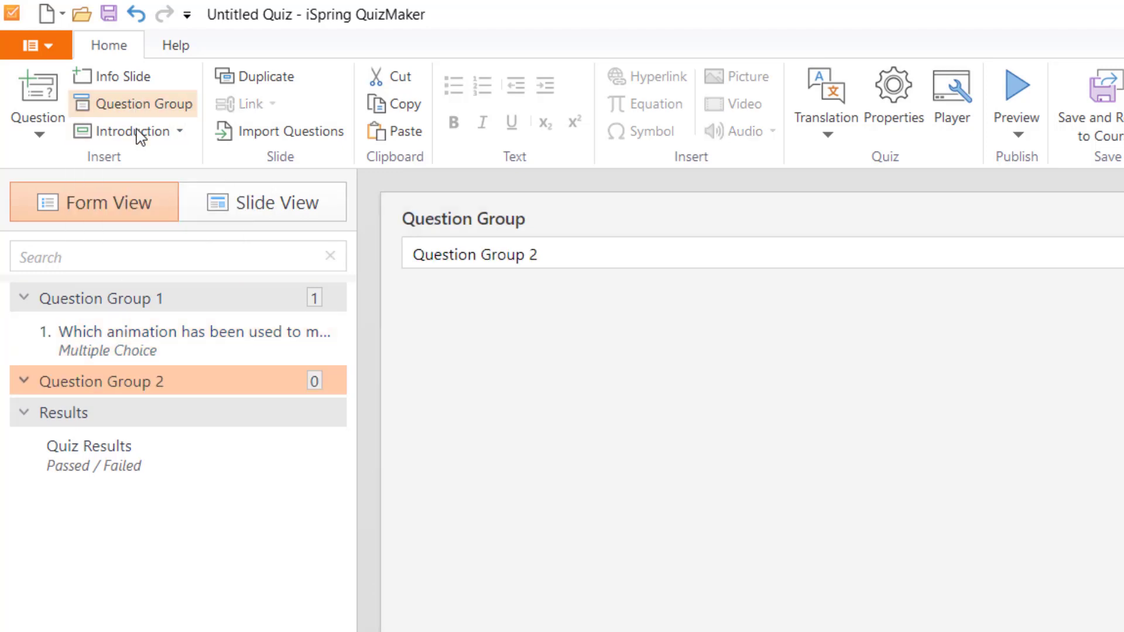
left_click(36, 120)
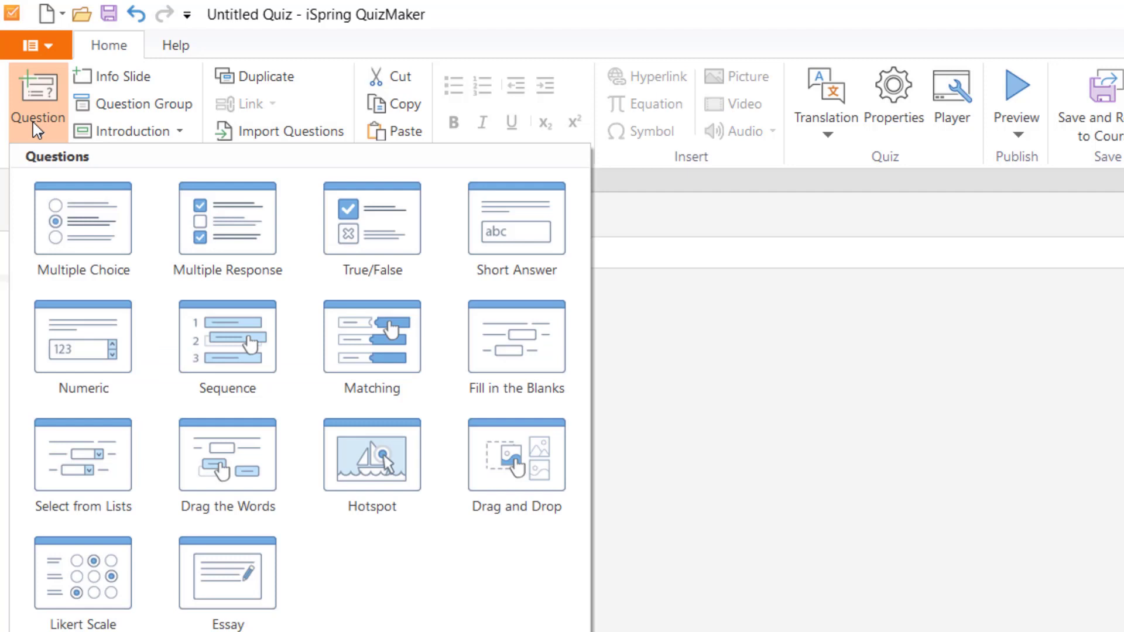
left_click(360, 225)
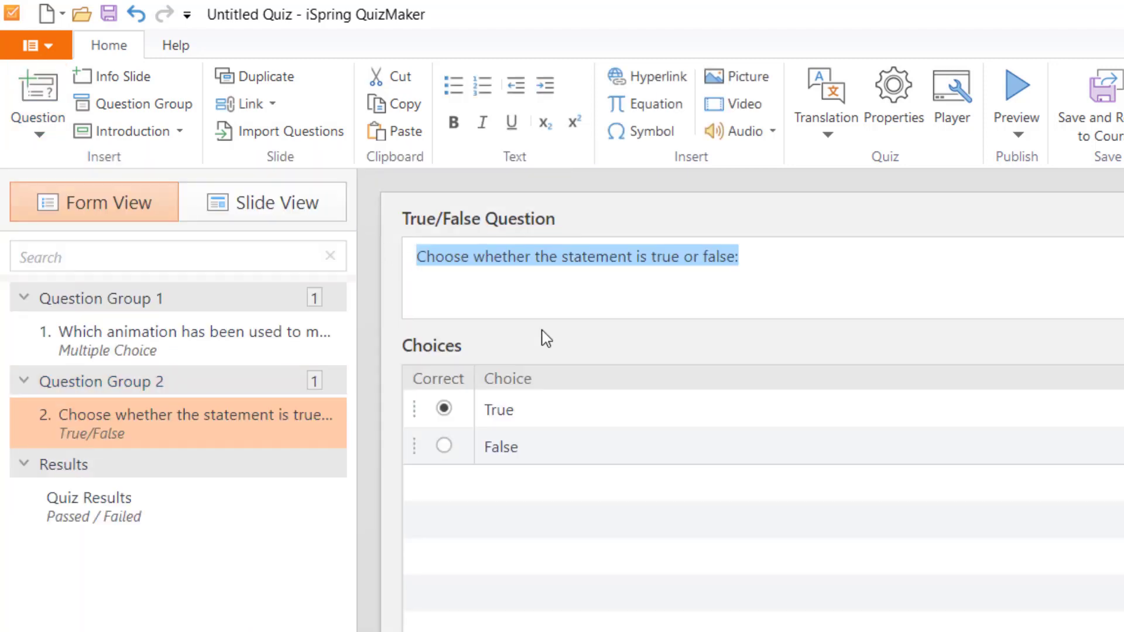
key("BackSpace")
type("Shortcut key to")
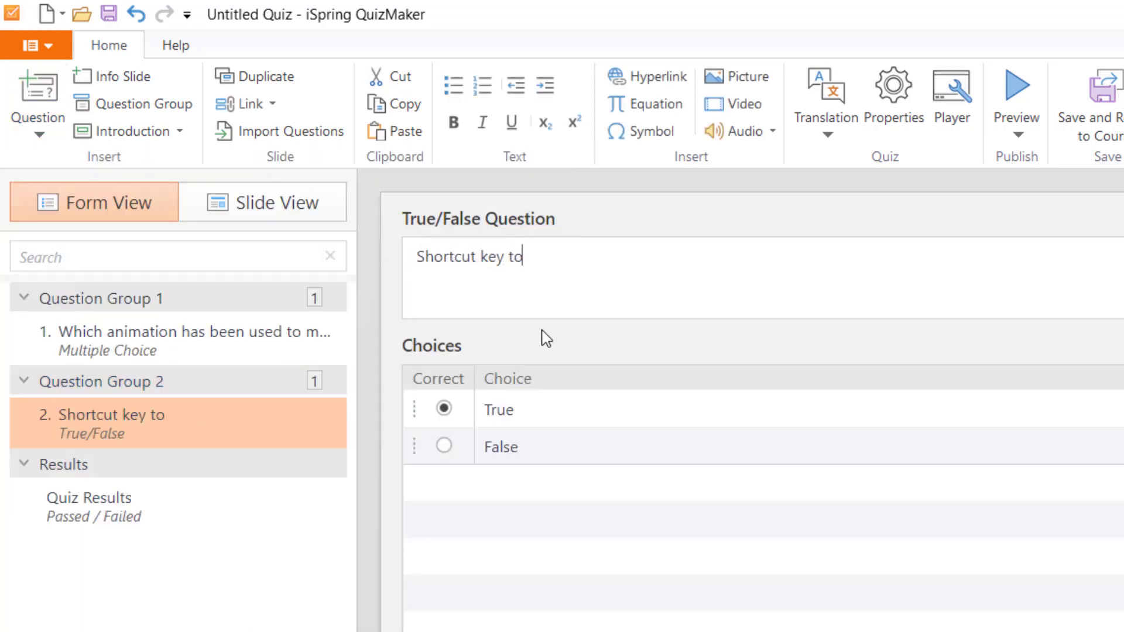
type(" UNDO last command is")
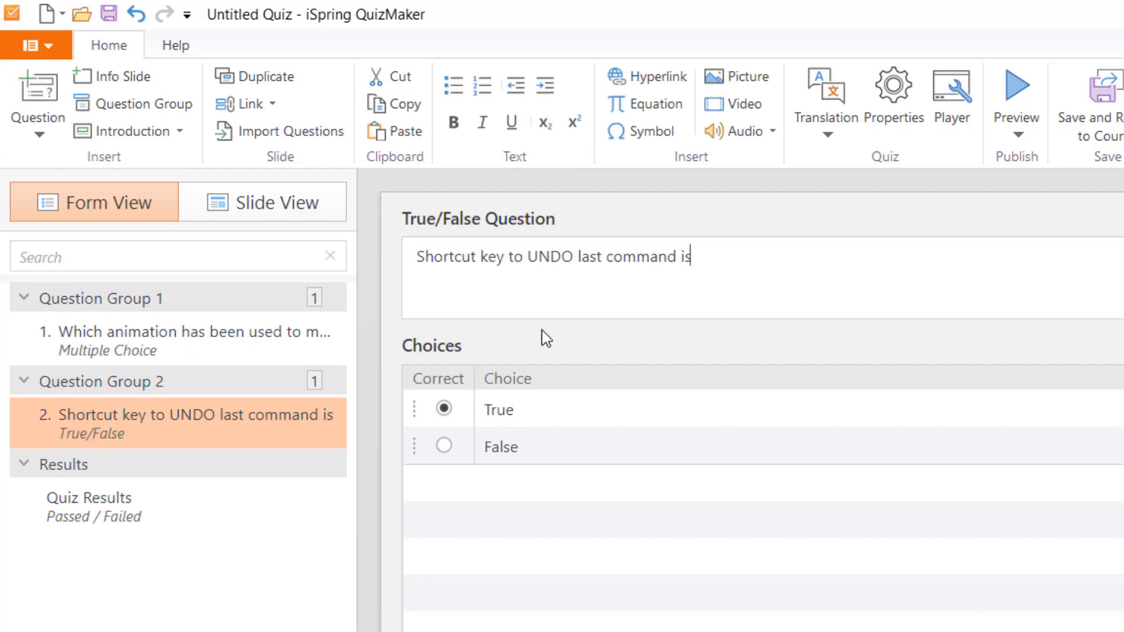
type(" Control+")
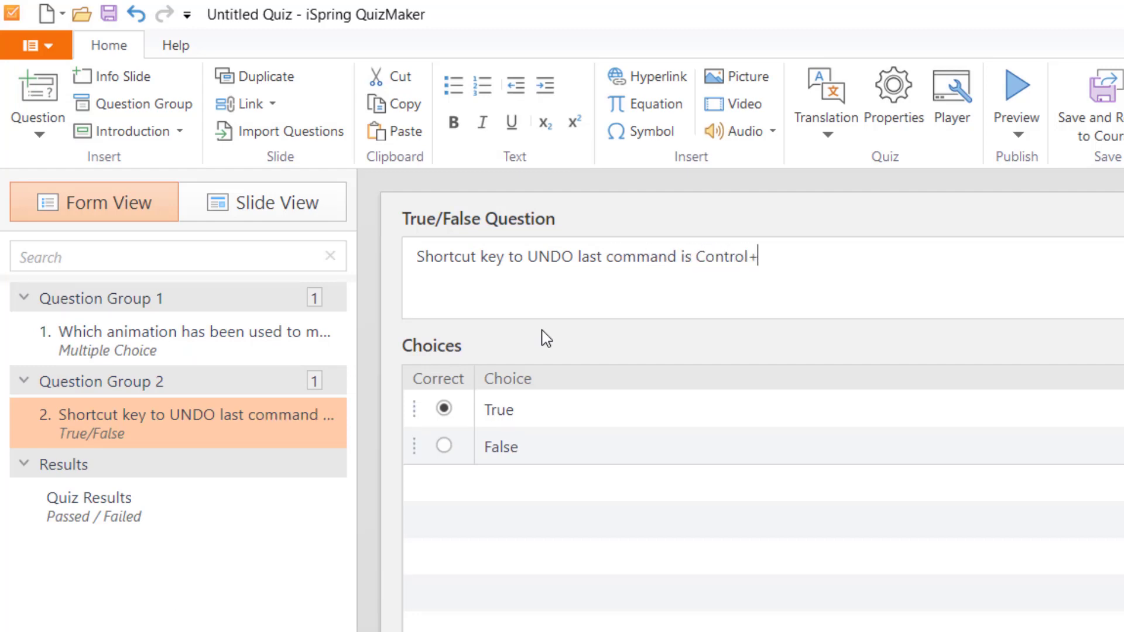
type("Z")
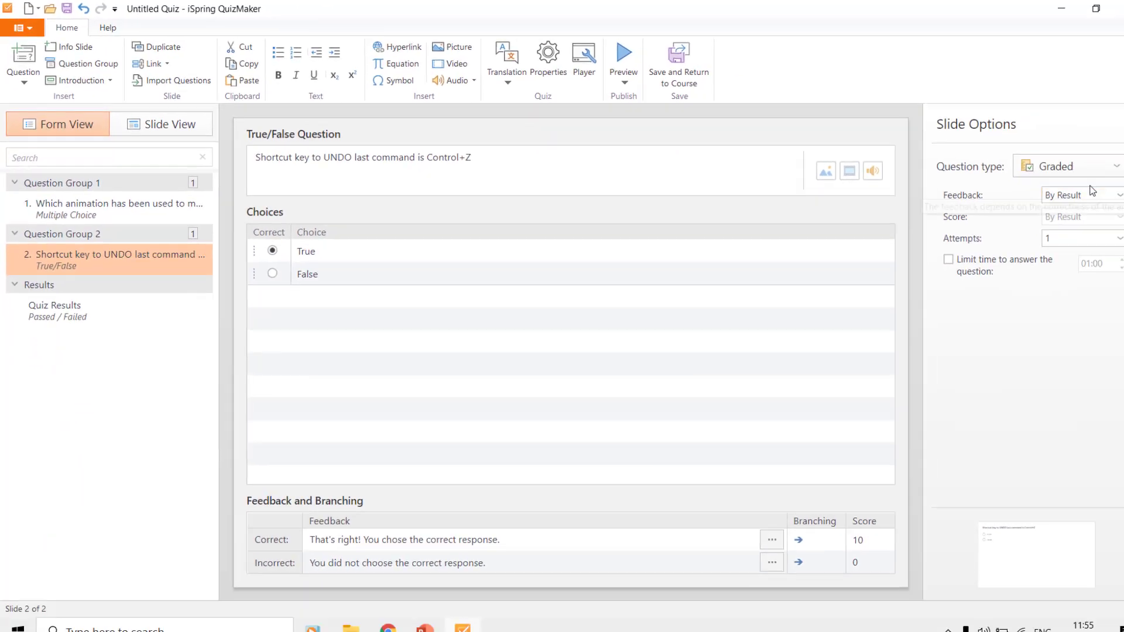
Step: Keep the question graded with By Result feedback, no time limit and one attempt
left_click(1090, 168)
left_click(1090, 168)
left_click(1091, 195)
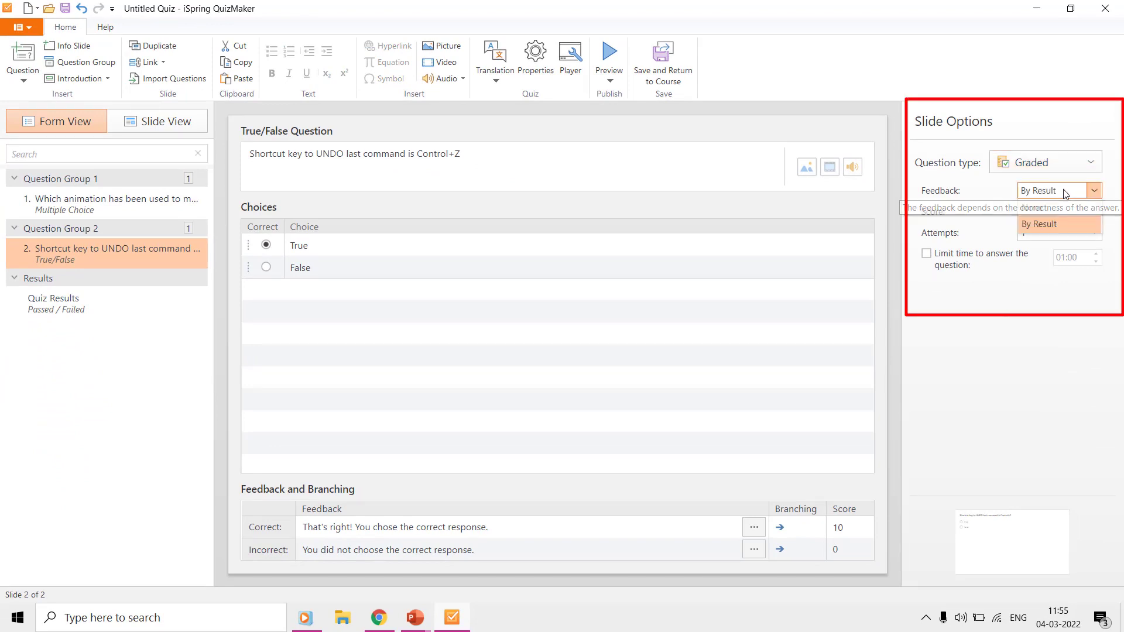
left_click(1065, 194)
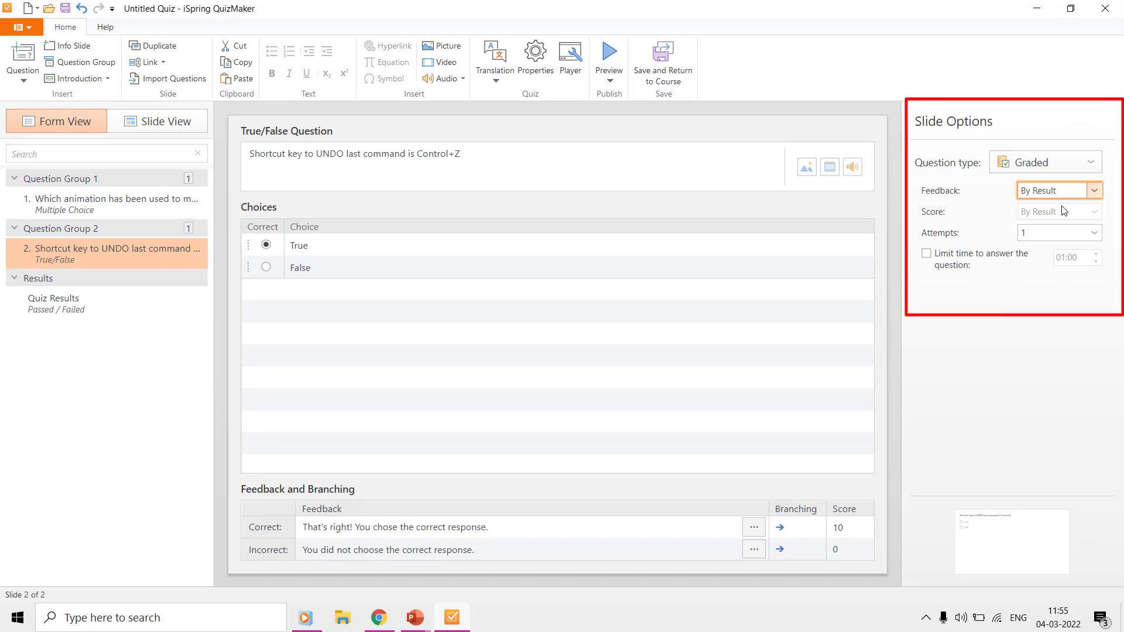
left_click(964, 259)
left_click(964, 259)
left_click(1046, 233)
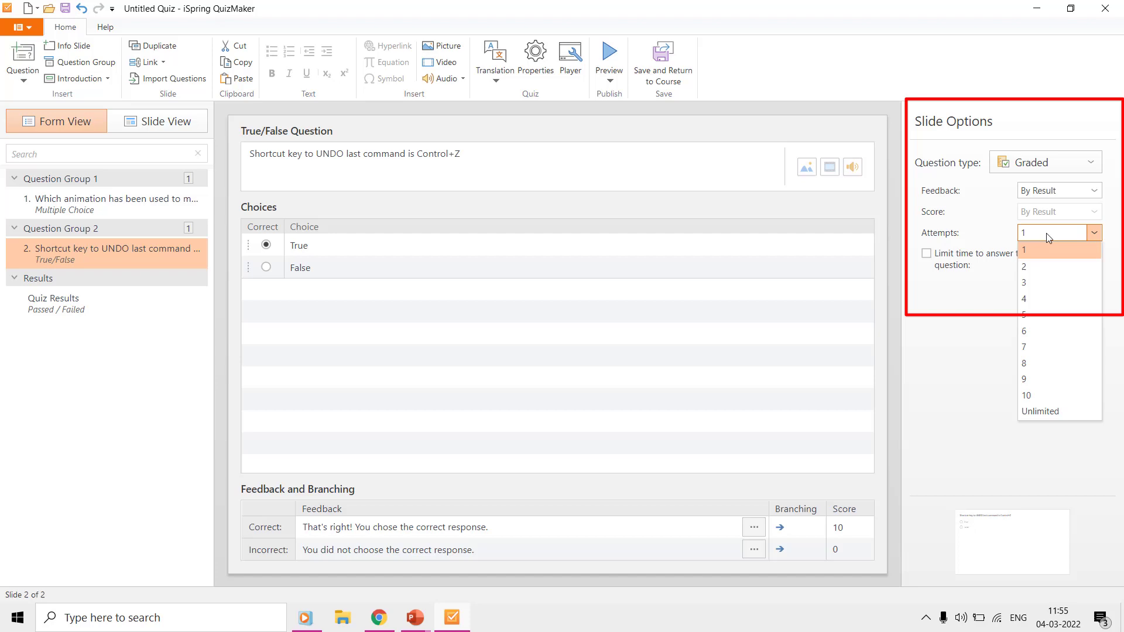
left_click(1081, 233)
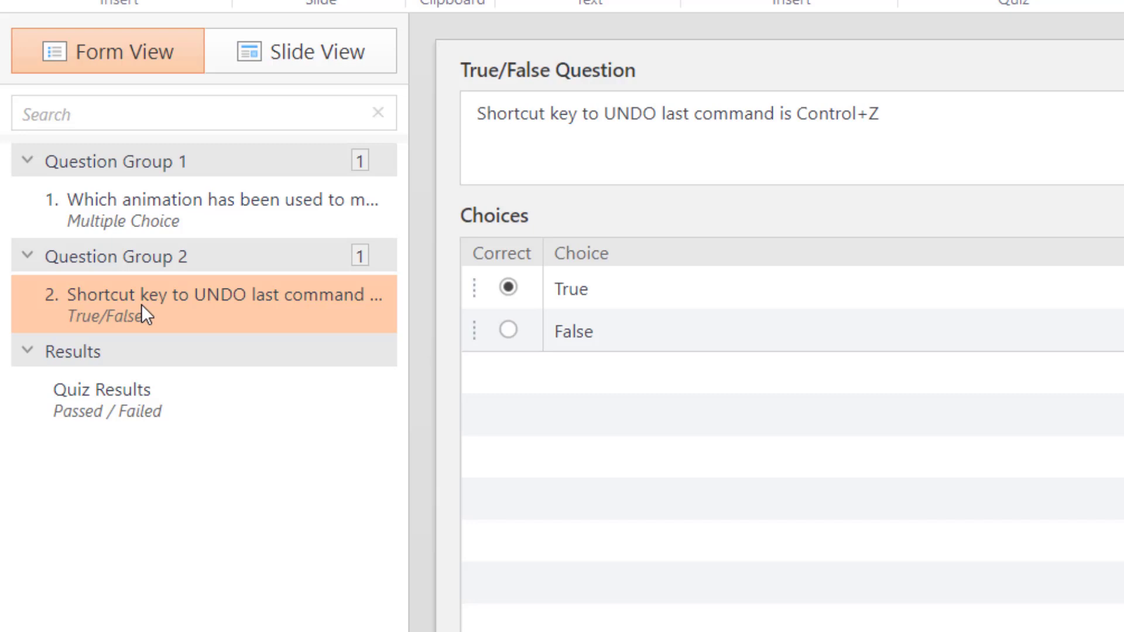
left_click_drag(142, 304, 151, 334)
right_click(156, 225)
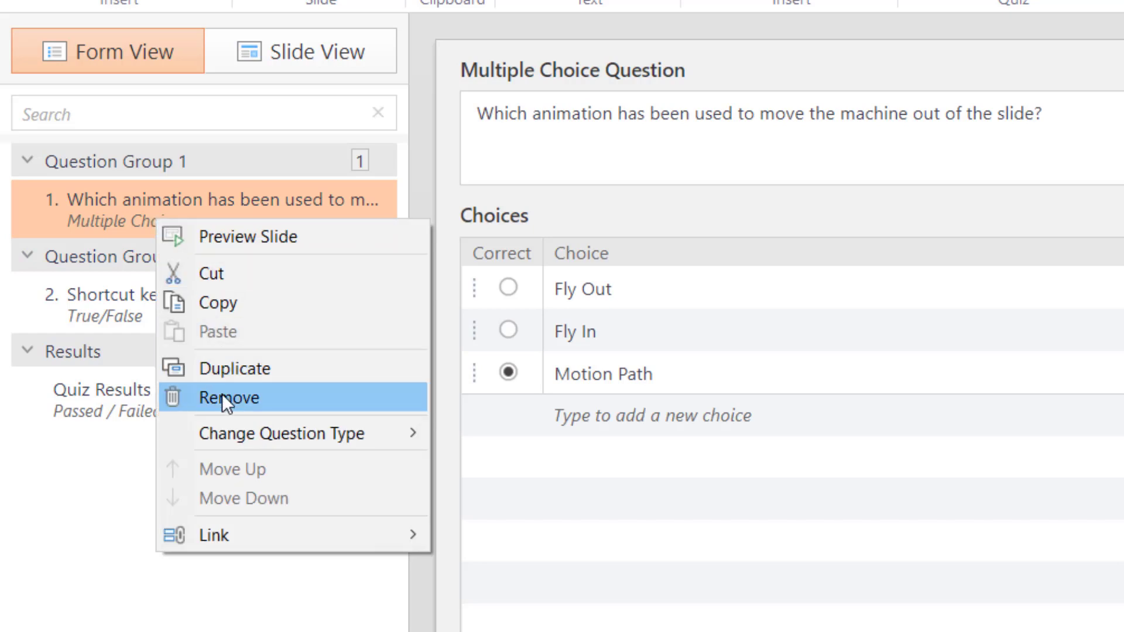
left_click(226, 273)
right_click(155, 275)
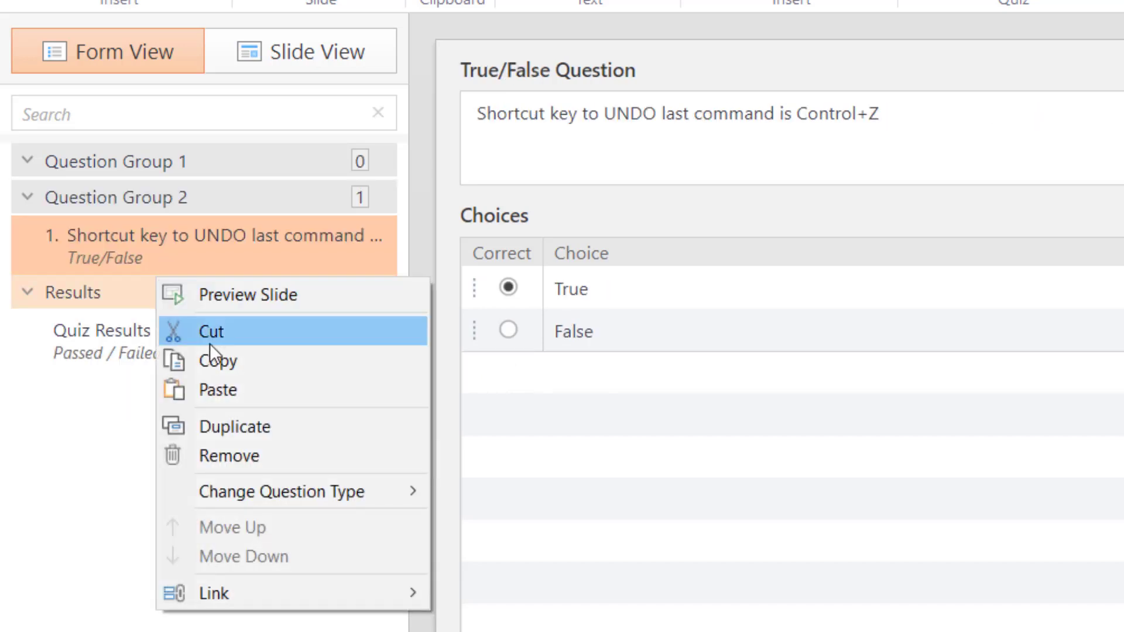
left_click(213, 388)
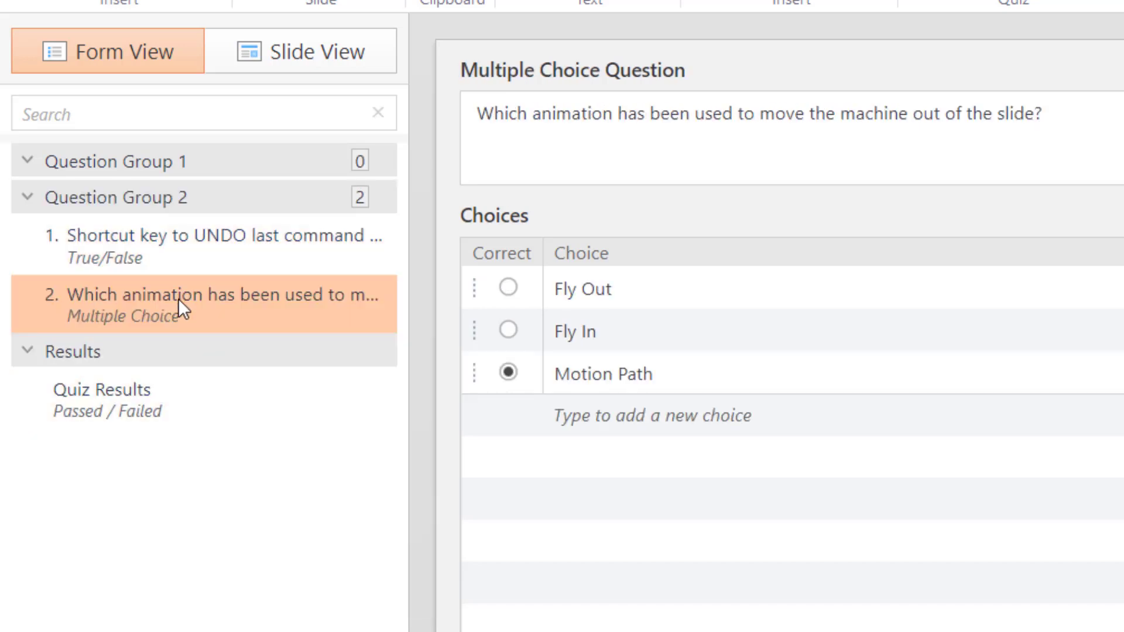
left_click_drag(178, 298, 177, 175)
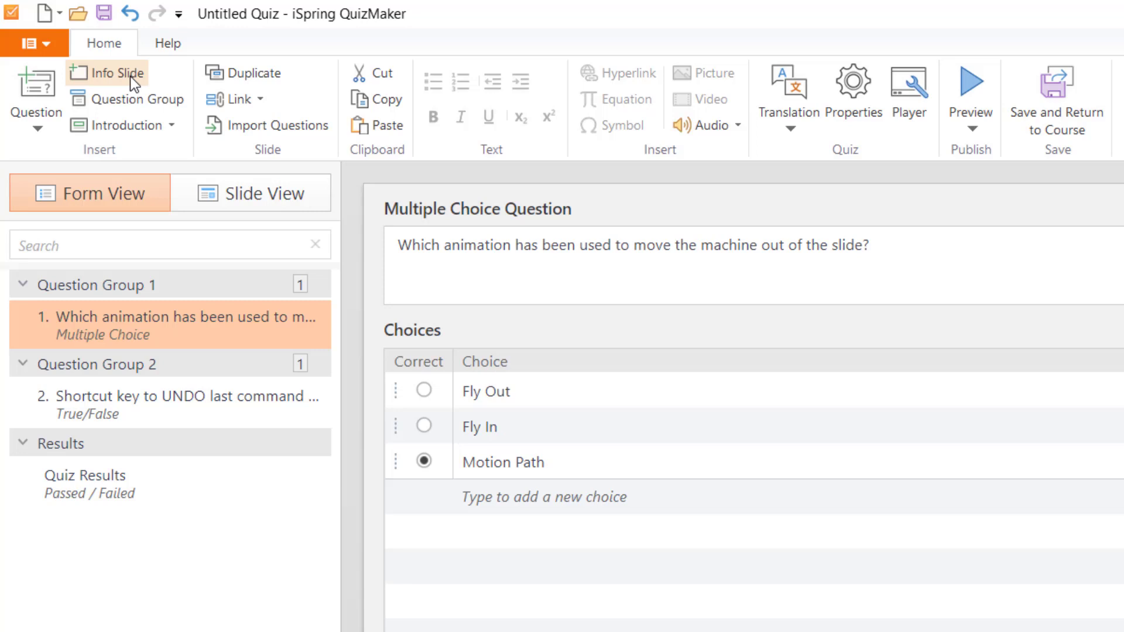
Step: Insert a Title info slide and move it to the top of Question Group 1
left_click(130, 77)
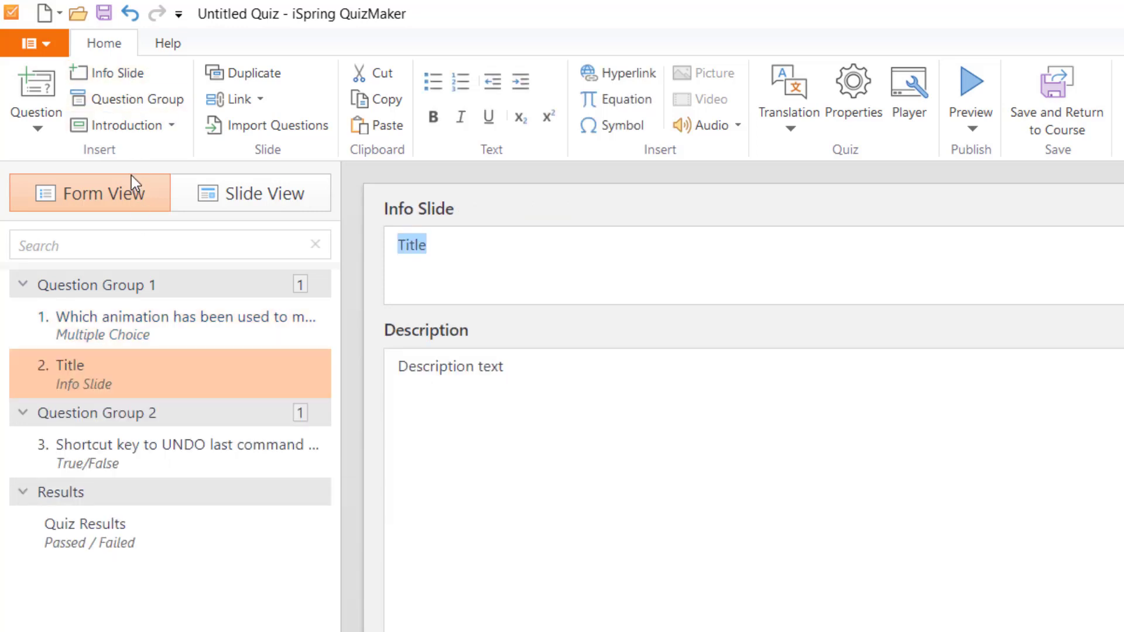
left_click(138, 125)
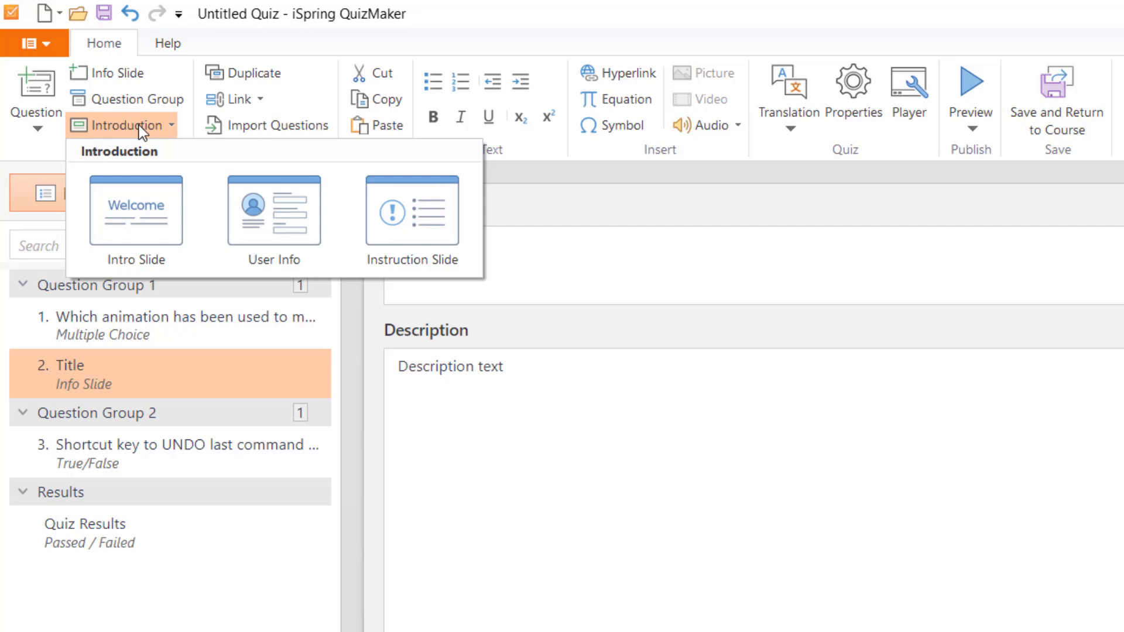
left_click(141, 126)
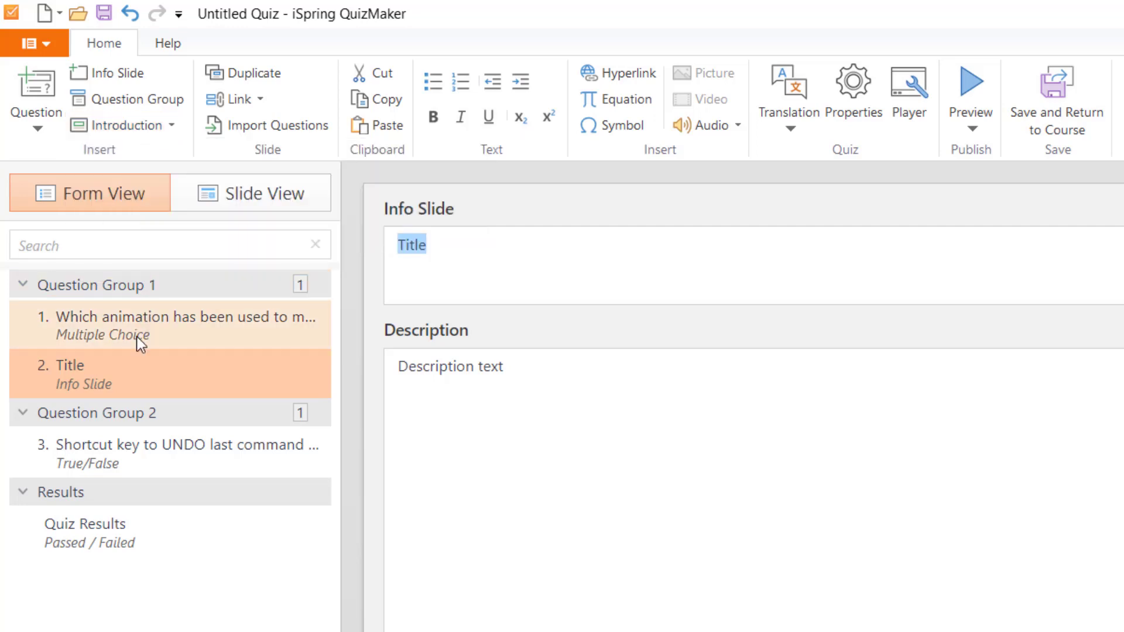
left_click_drag(117, 384, 128, 301)
Step: Add an Enter Your Details user info form, reviewing the Name, Email and Address field types
left_click(139, 132)
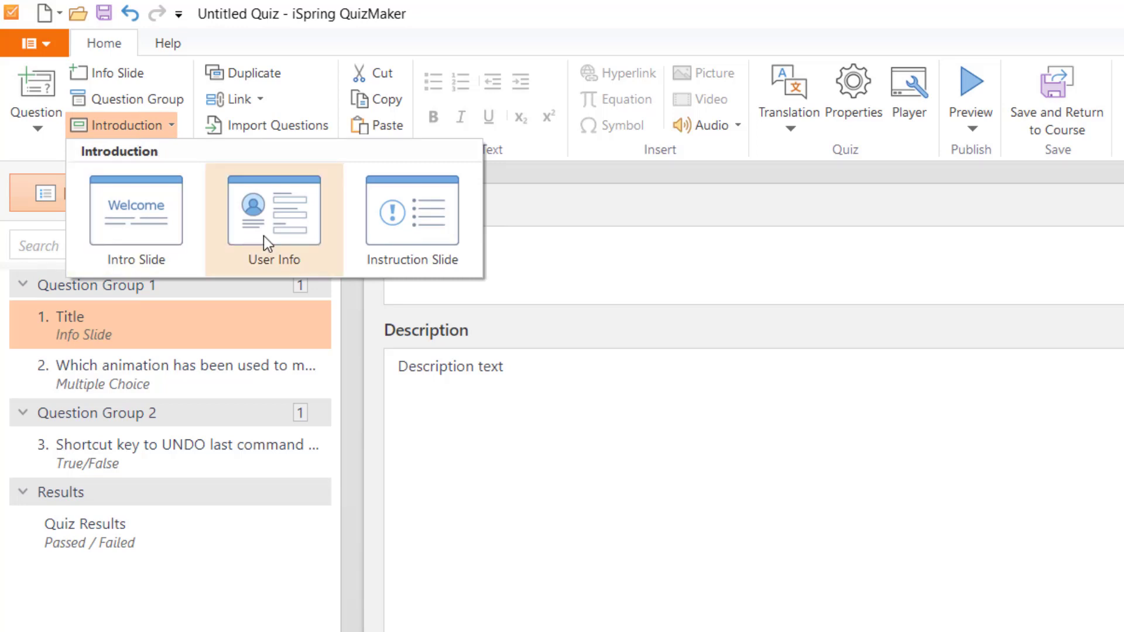
key("Escape")
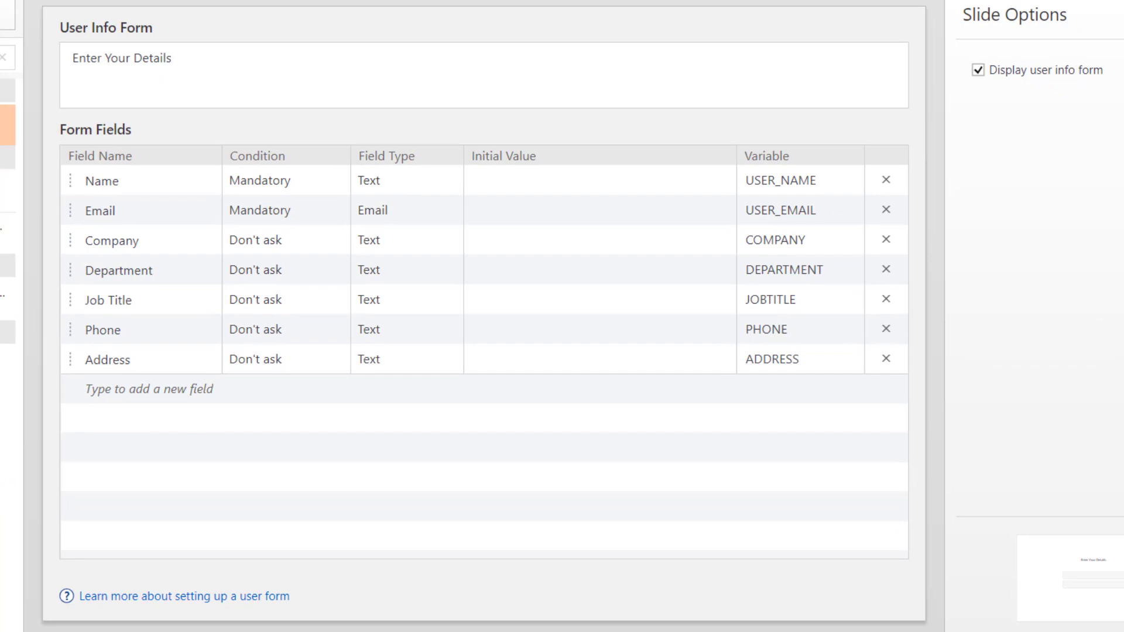
left_click(329, 186)
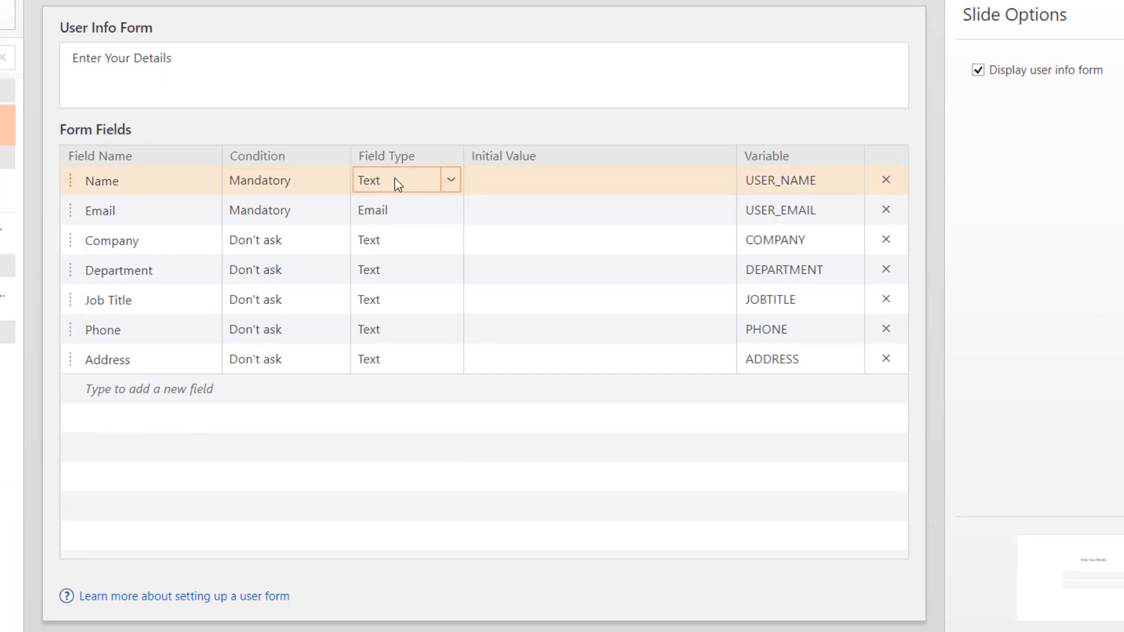
left_click(396, 216)
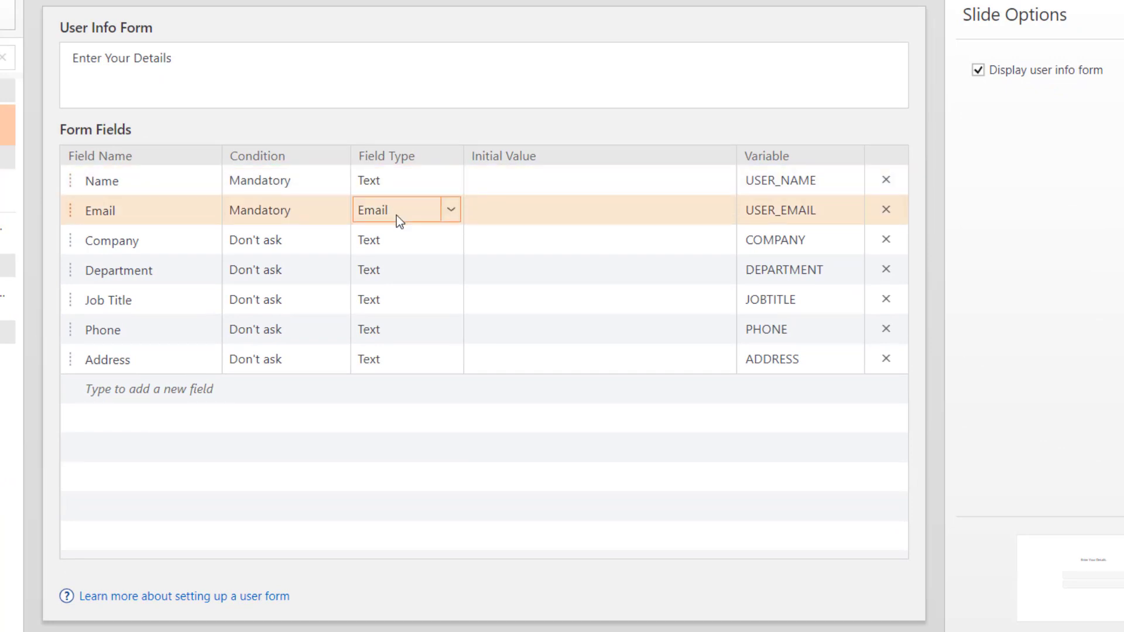
left_click(146, 398)
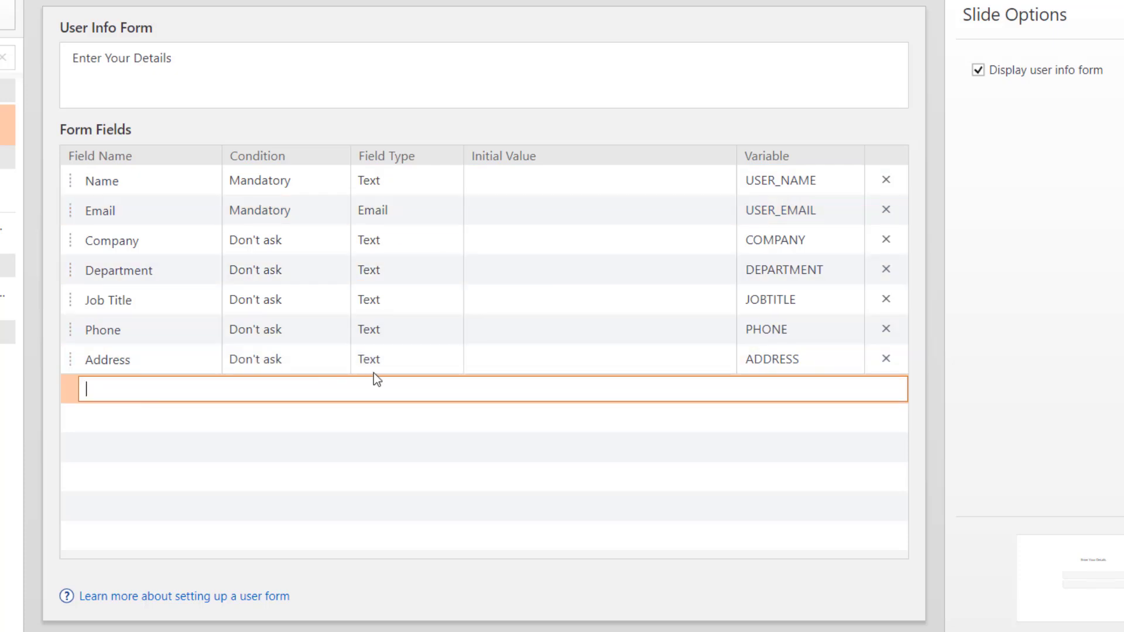
left_click(391, 361)
left_click(392, 359)
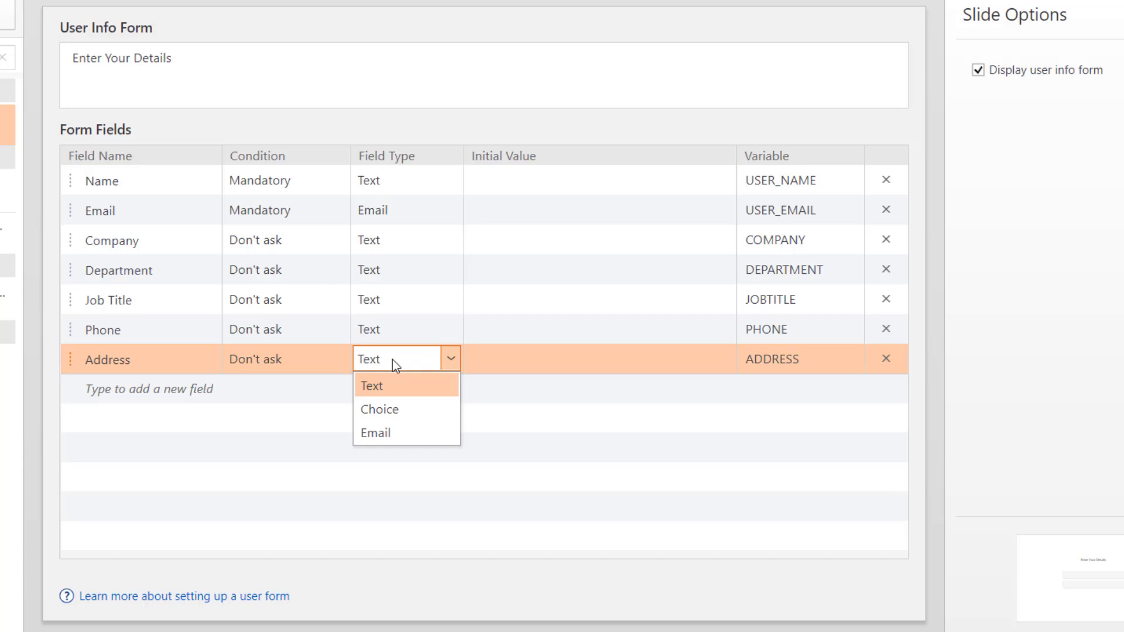
left_click(393, 360)
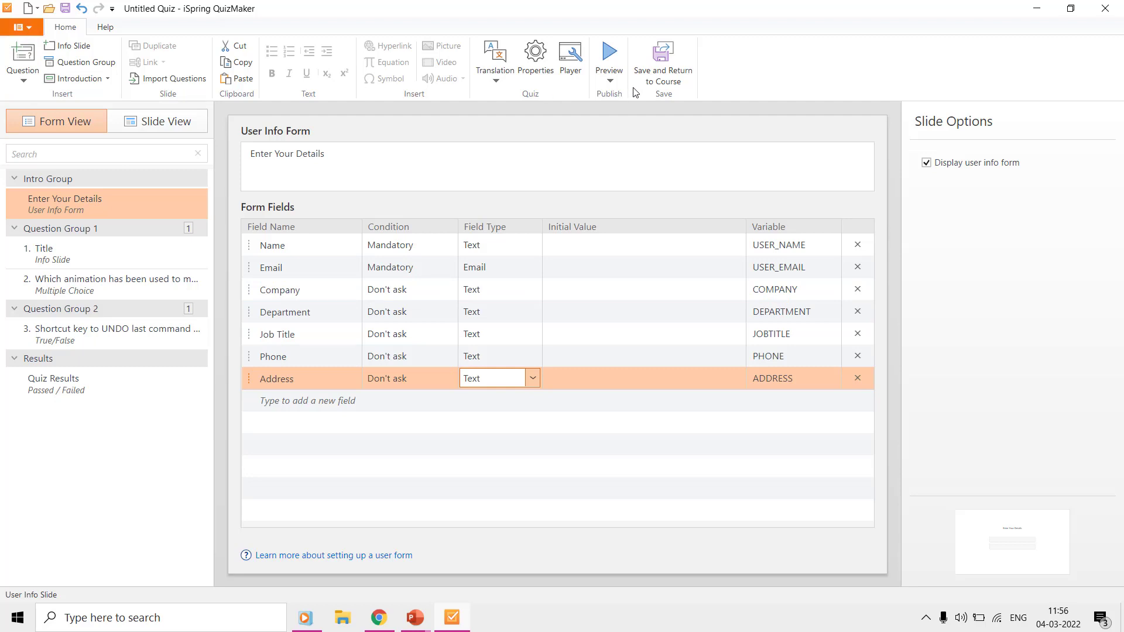
Step: Email reports with the user's answers to the instructor's address and the quiz taker, then save
left_click(545, 56)
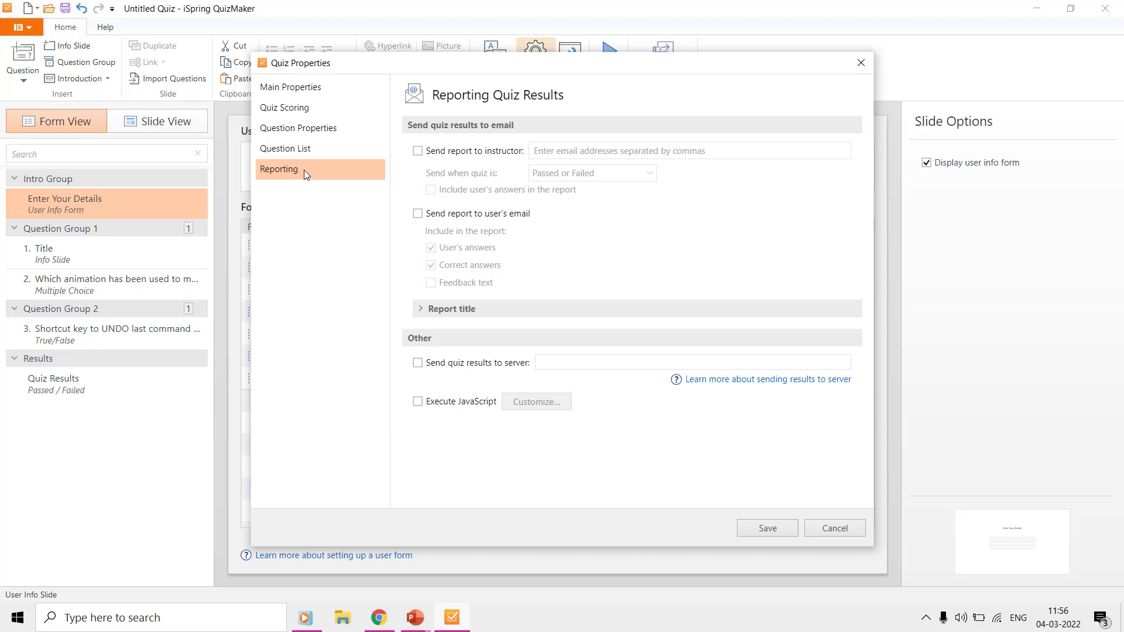
left_click(431, 153)
left_click(590, 153)
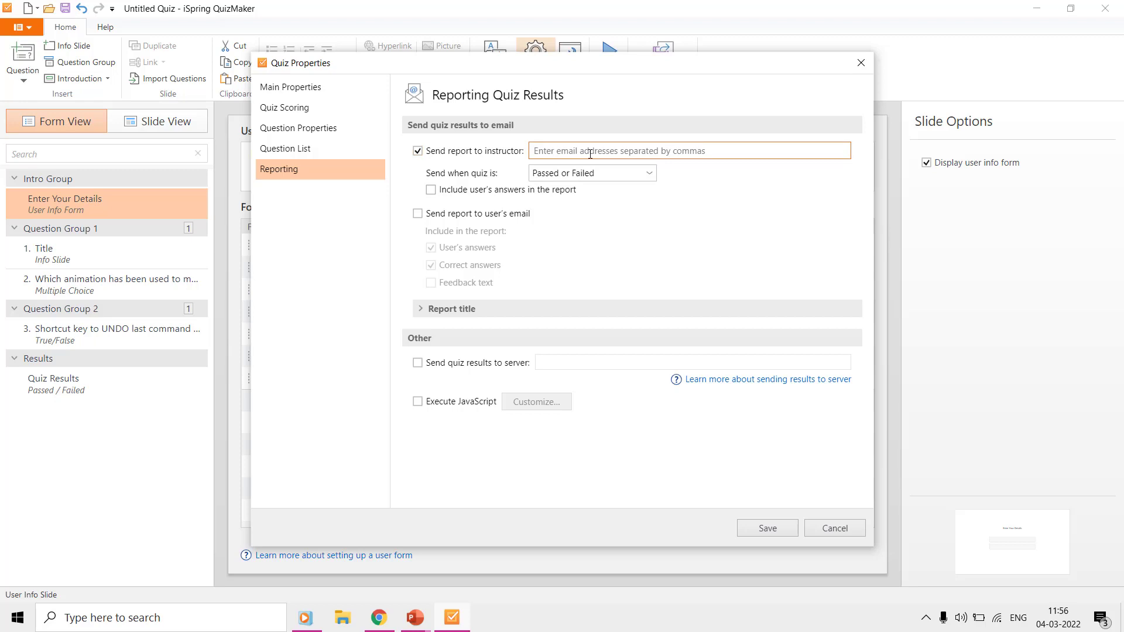
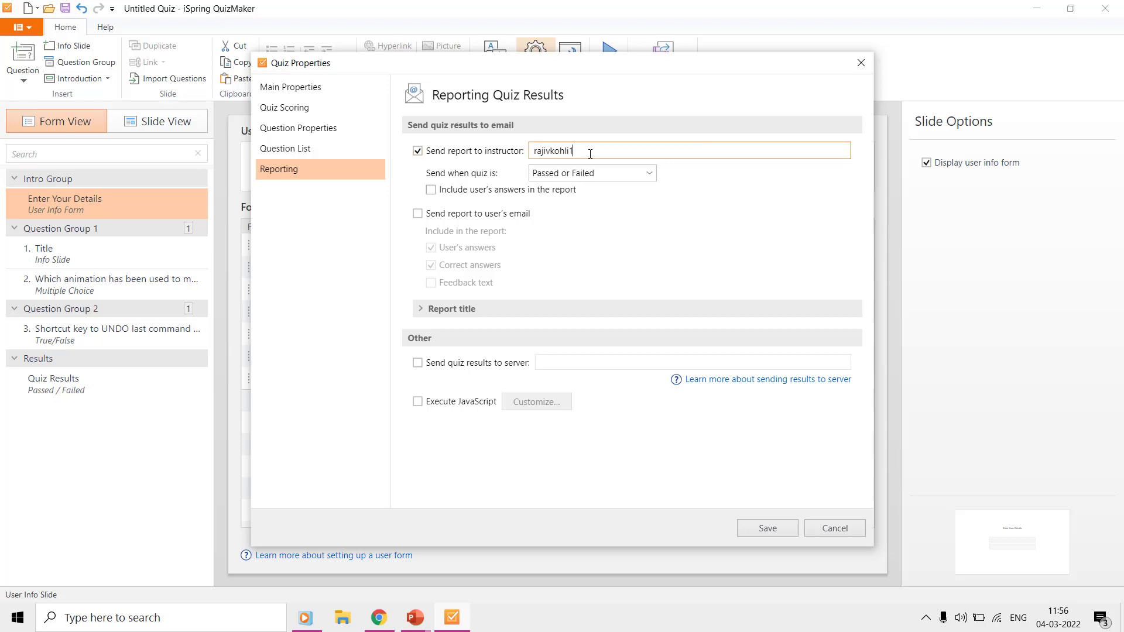
left_click(591, 173)
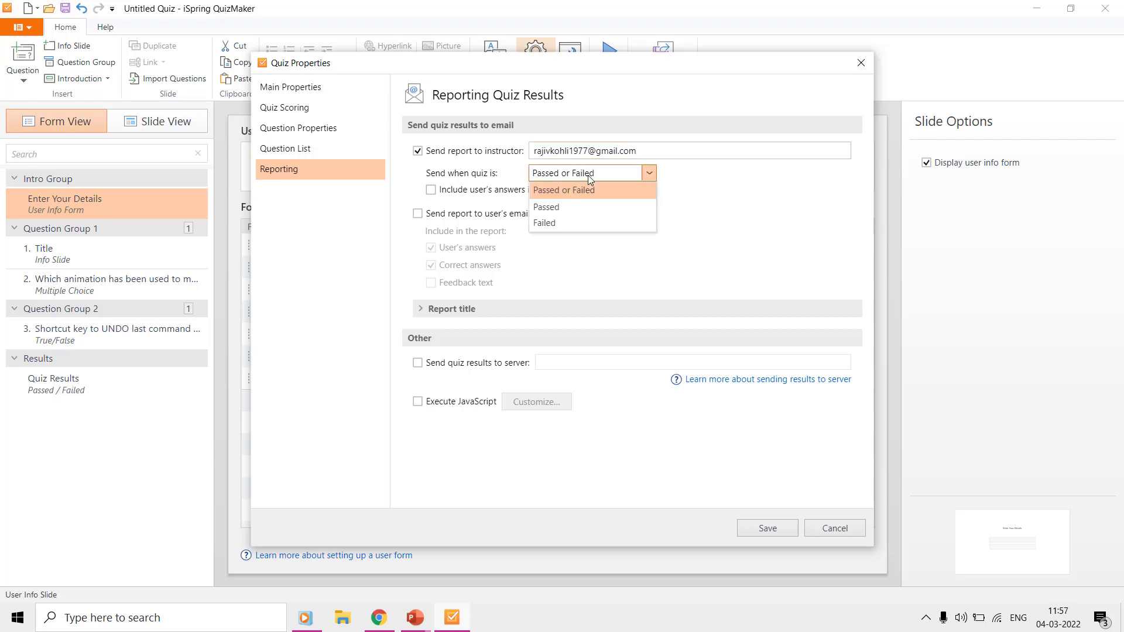
left_click(588, 175)
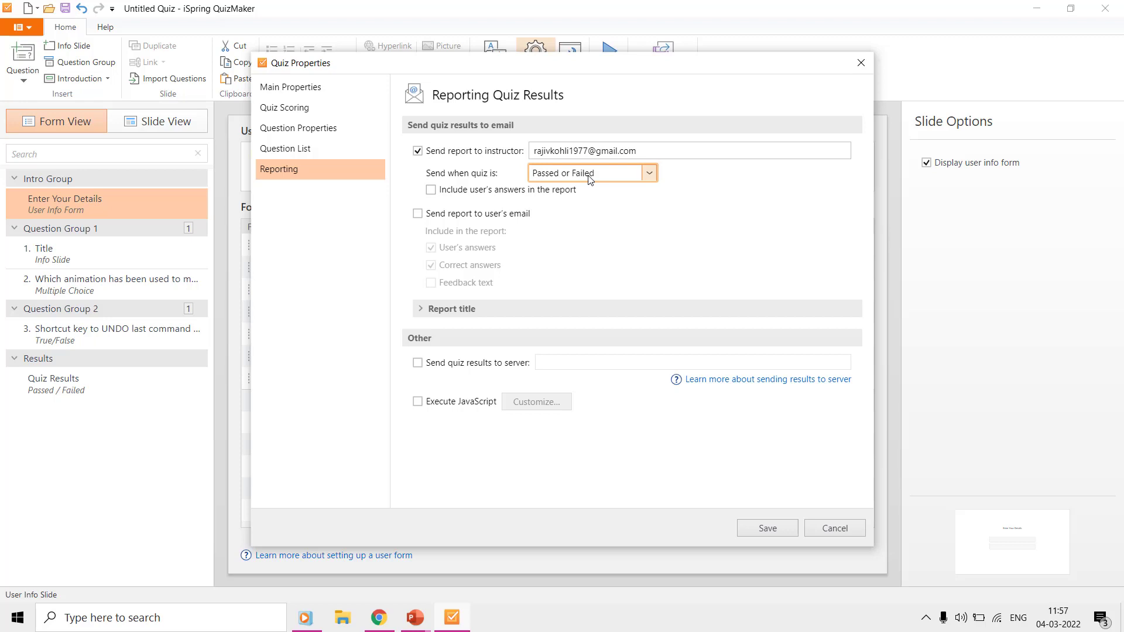
left_click(510, 195)
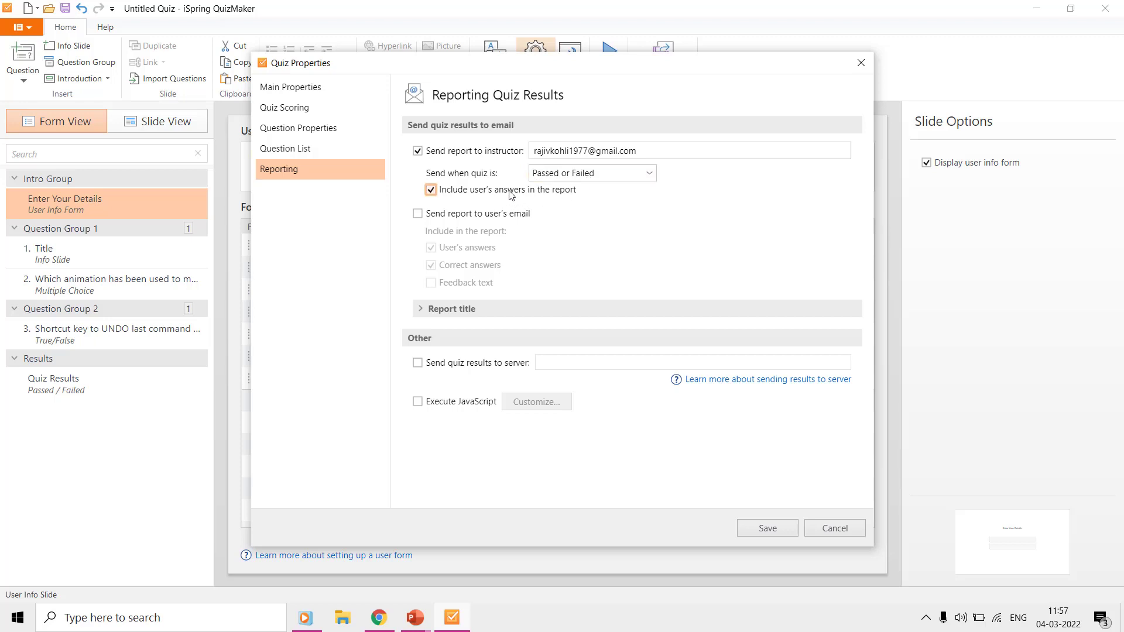
left_click(431, 216)
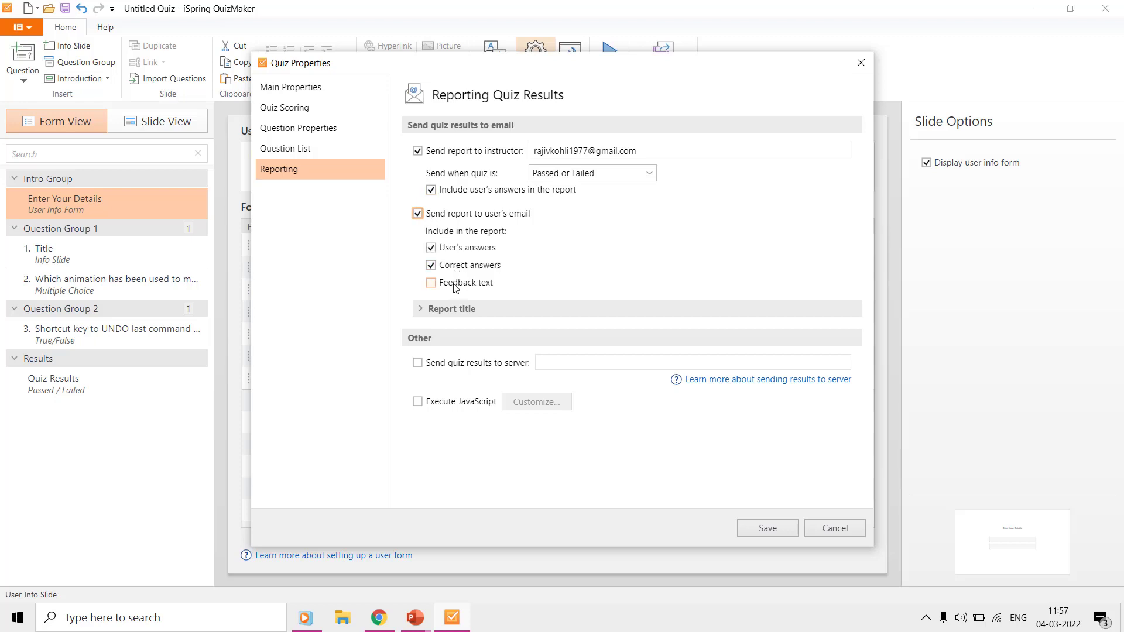
left_click(420, 309)
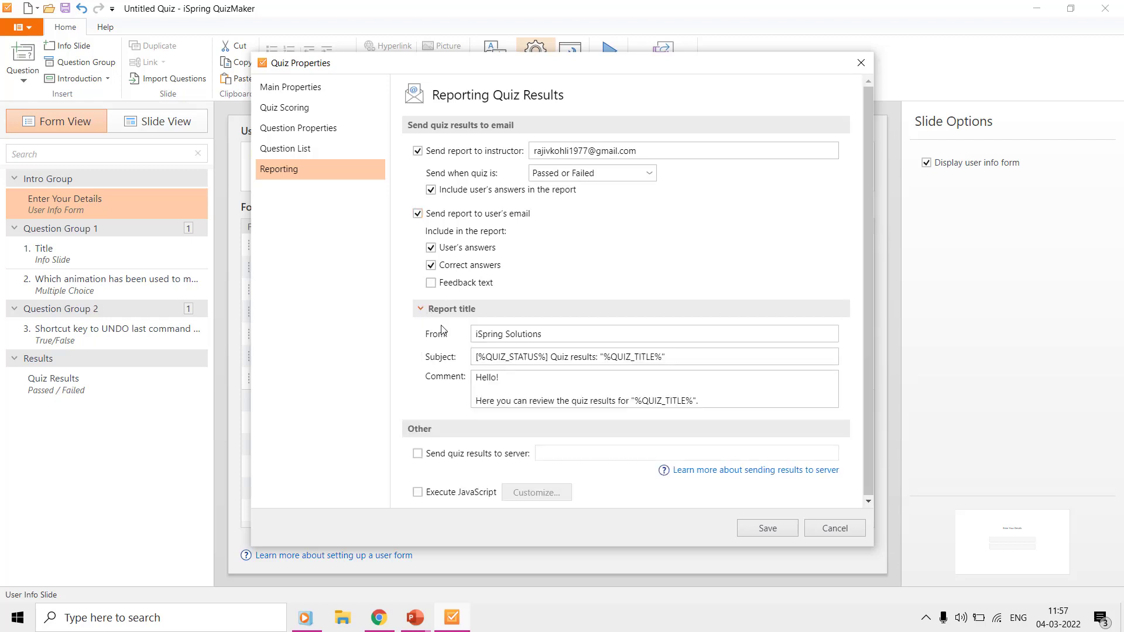
left_click(768, 529)
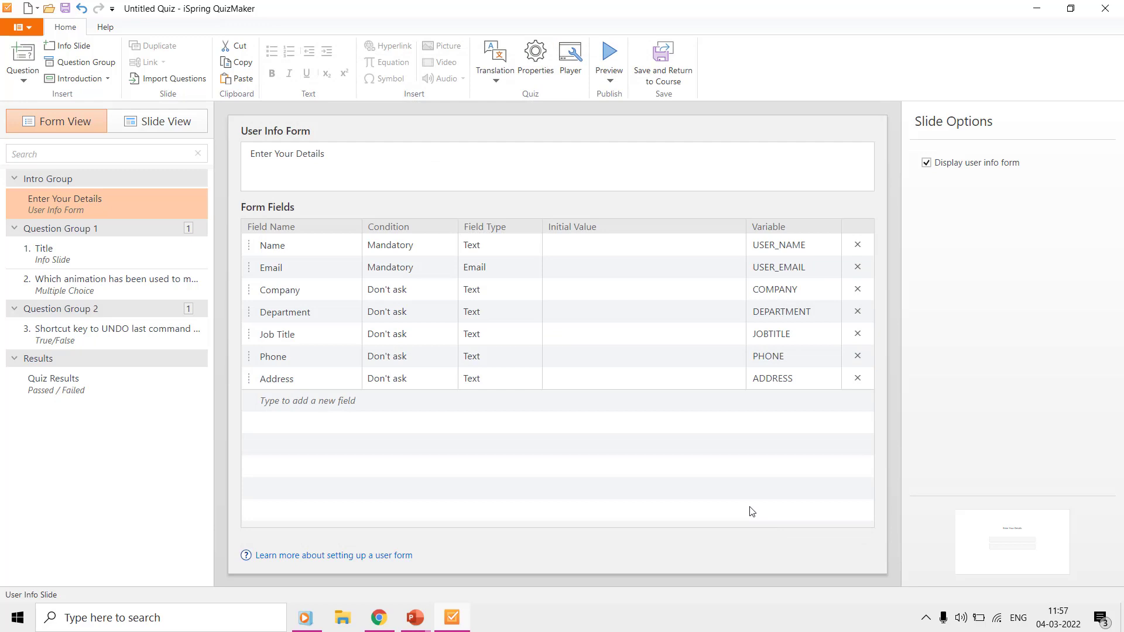
Step: Save the quiz, return to PowerPoint and open the PowerPoint Quiz presentation from recent files
left_click(668, 62)
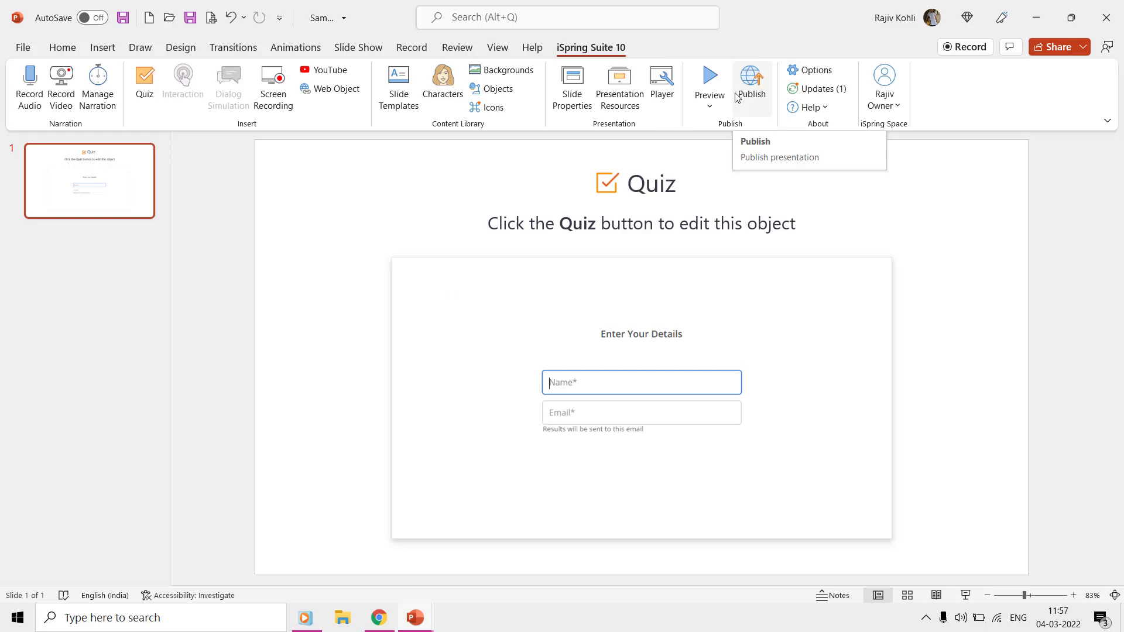
left_click(22, 47)
left_click(44, 134)
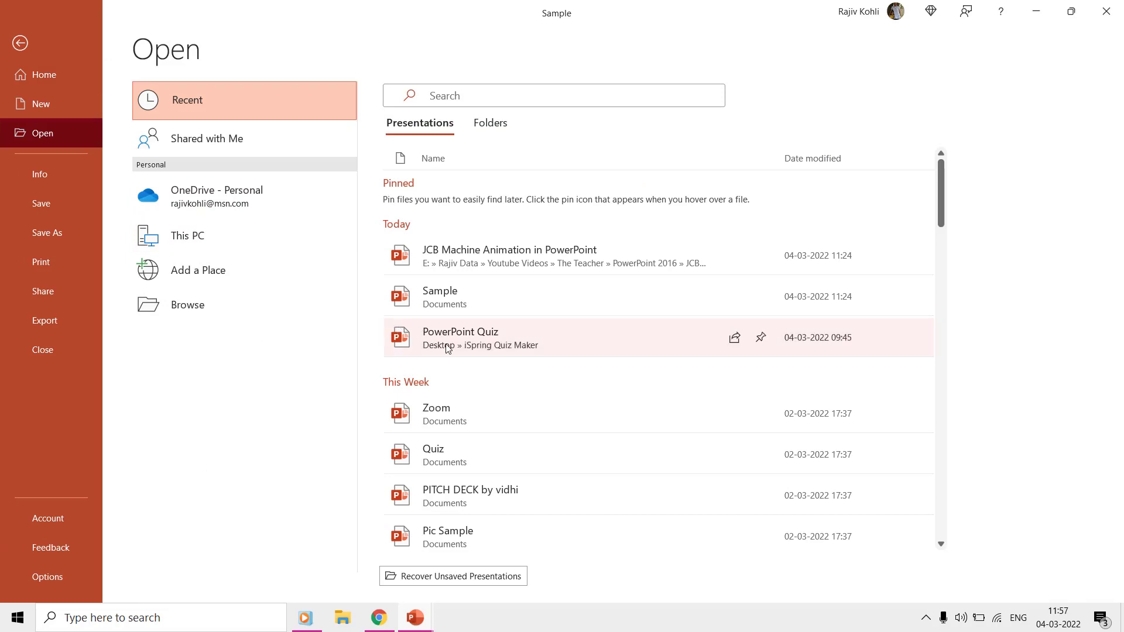
left_click(446, 347)
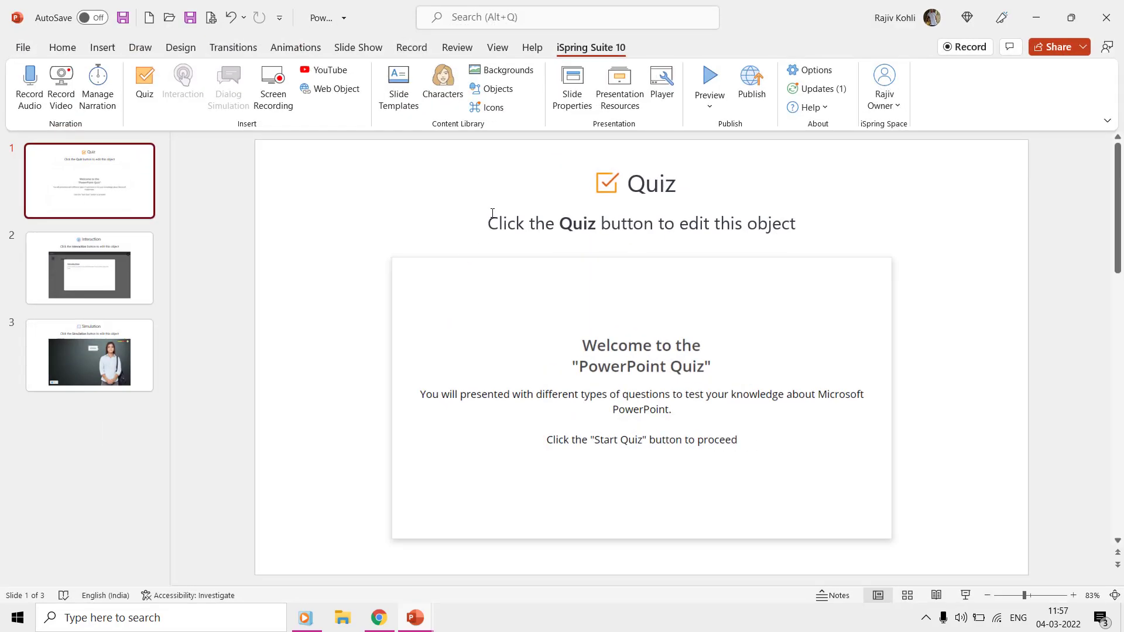
Step: Publish the course as HTML5, overwriting the previous output, and view it in the browser
left_click(752, 89)
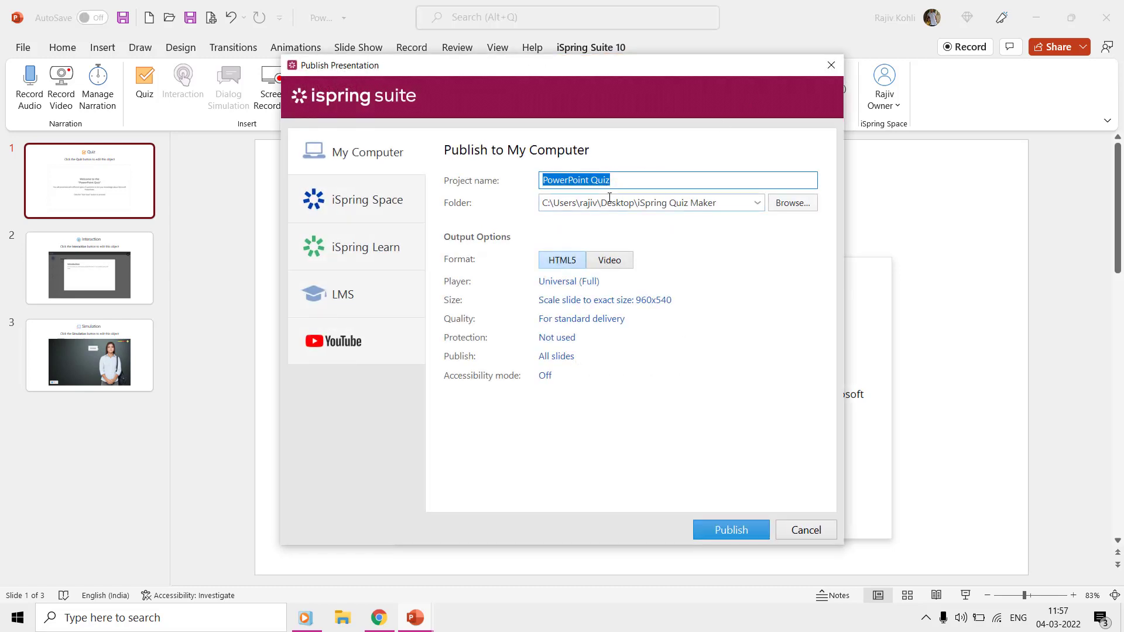
left_click(705, 532)
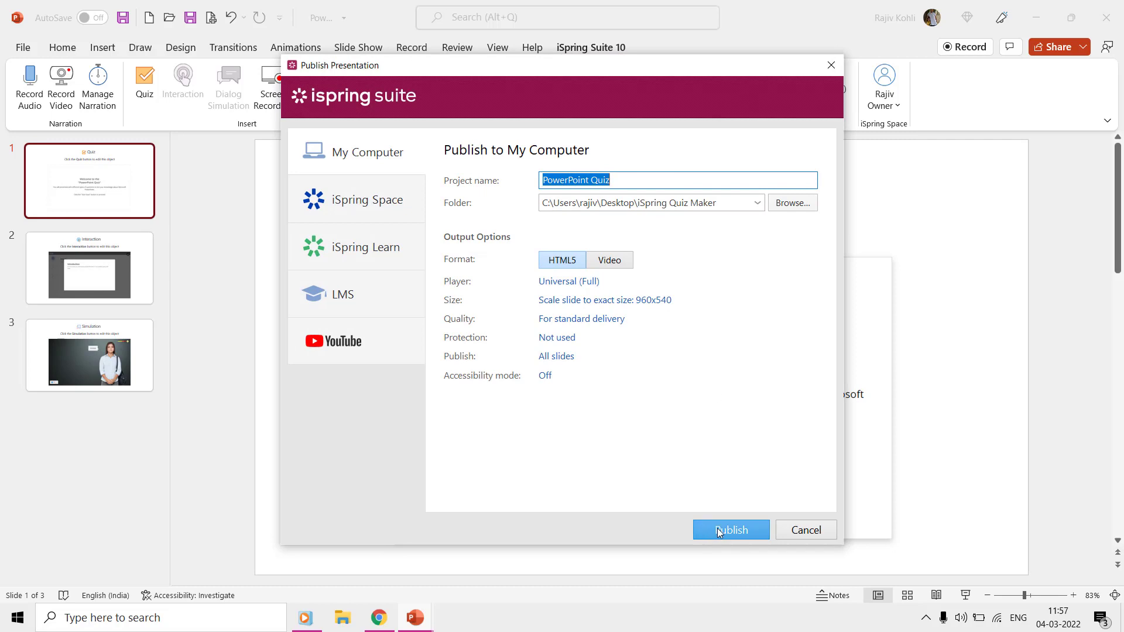
left_click(683, 344)
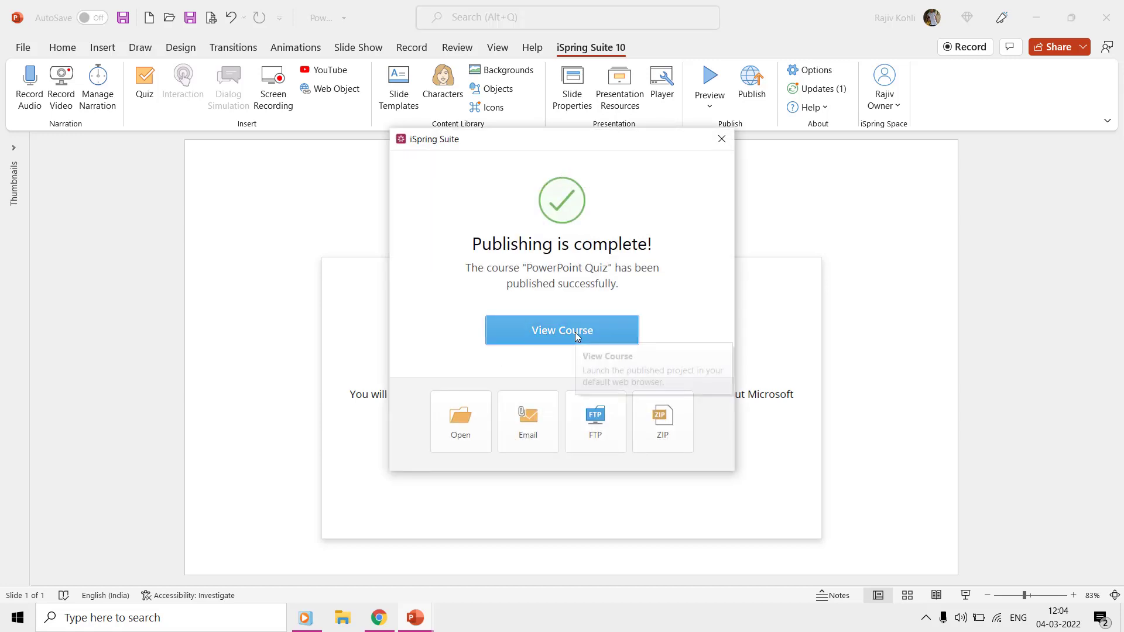
left_click(575, 332)
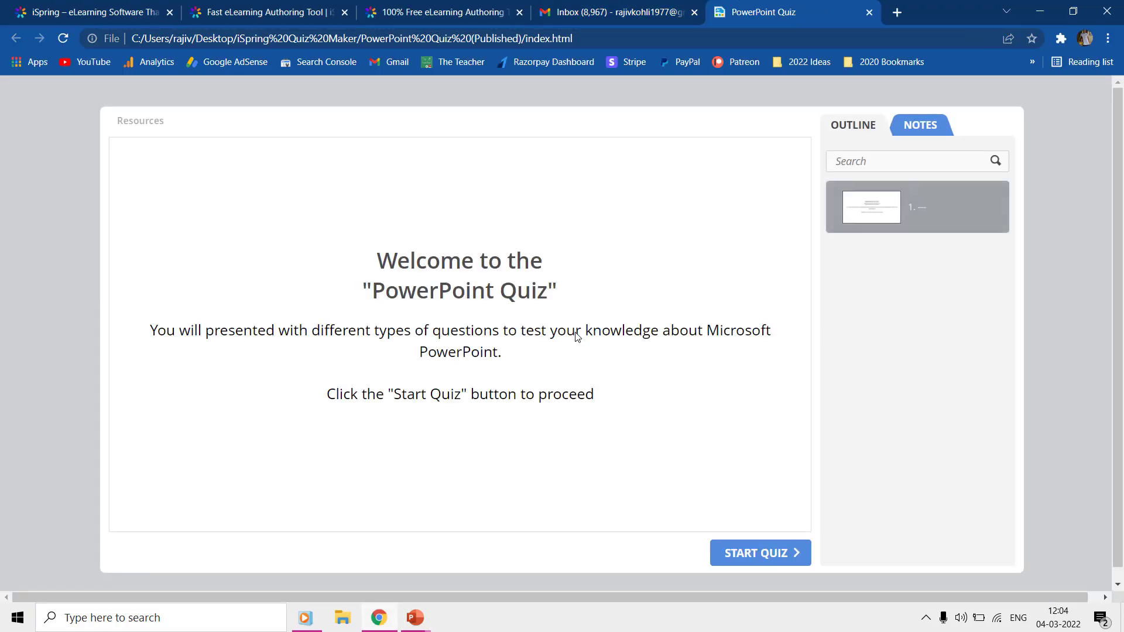
Step: Start the quiz, submit the taker's name and email, and continue past the instructions
left_click(747, 555)
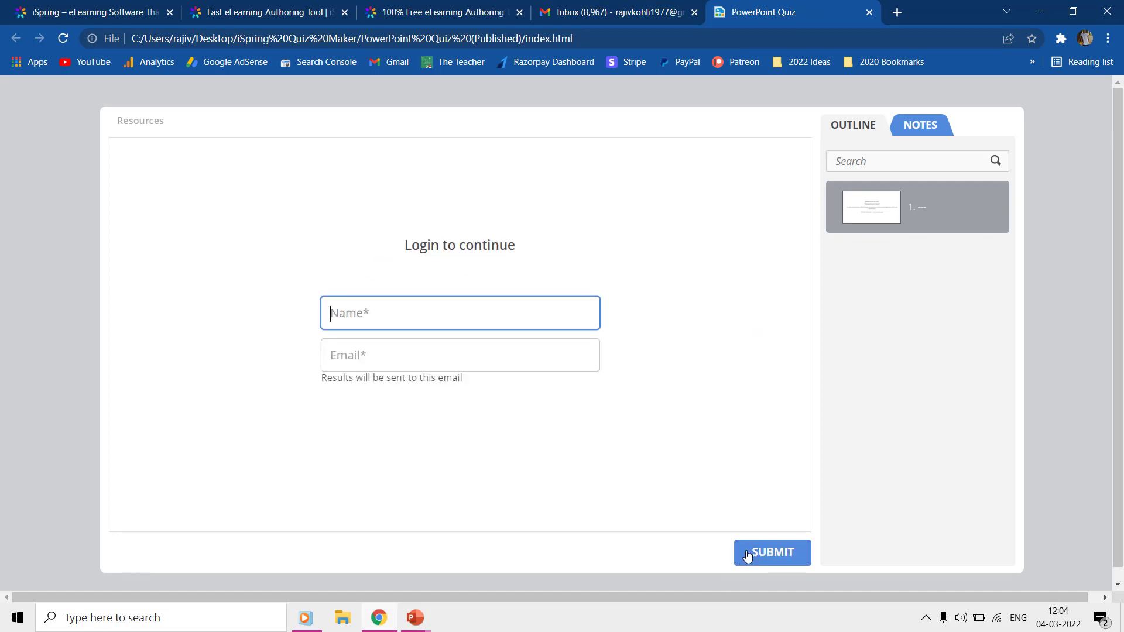
key("Tab")
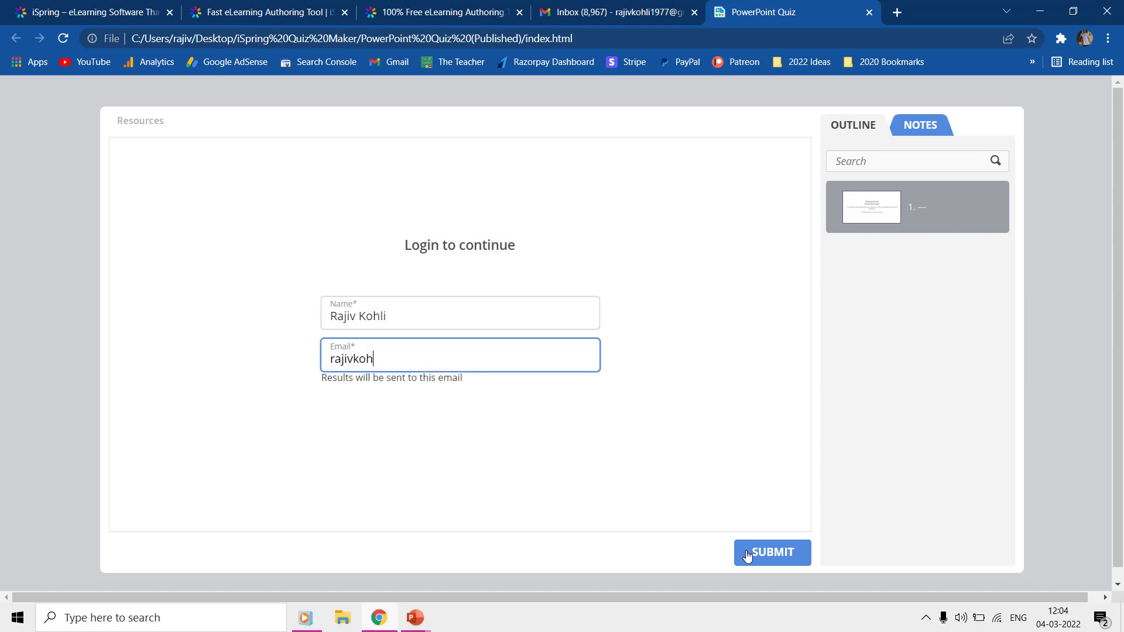
left_click(748, 555)
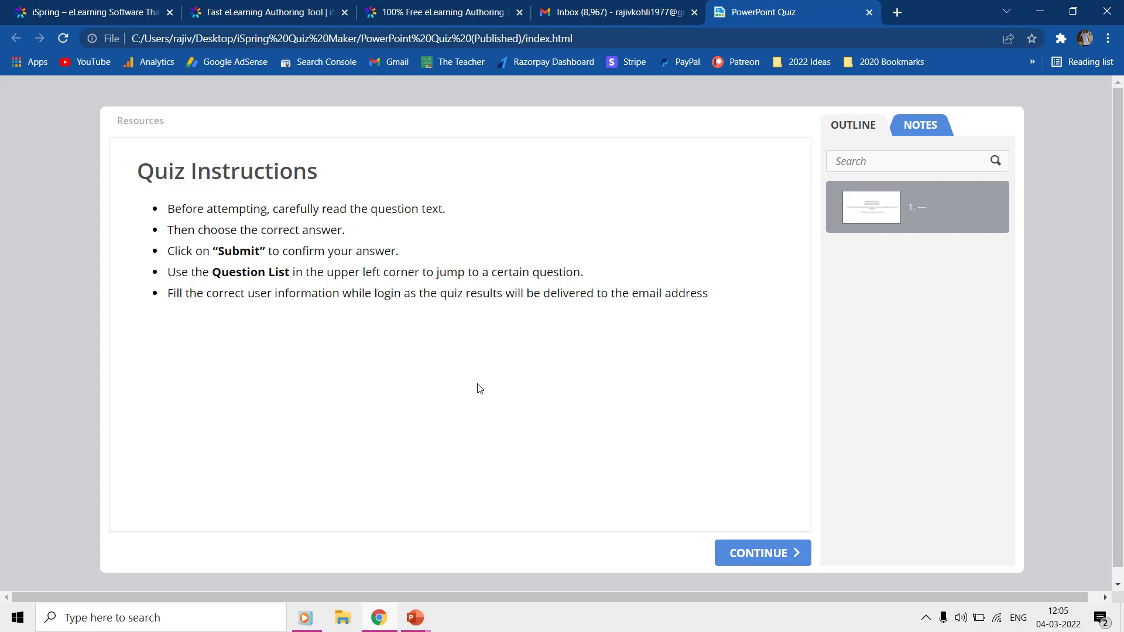
left_click(725, 553)
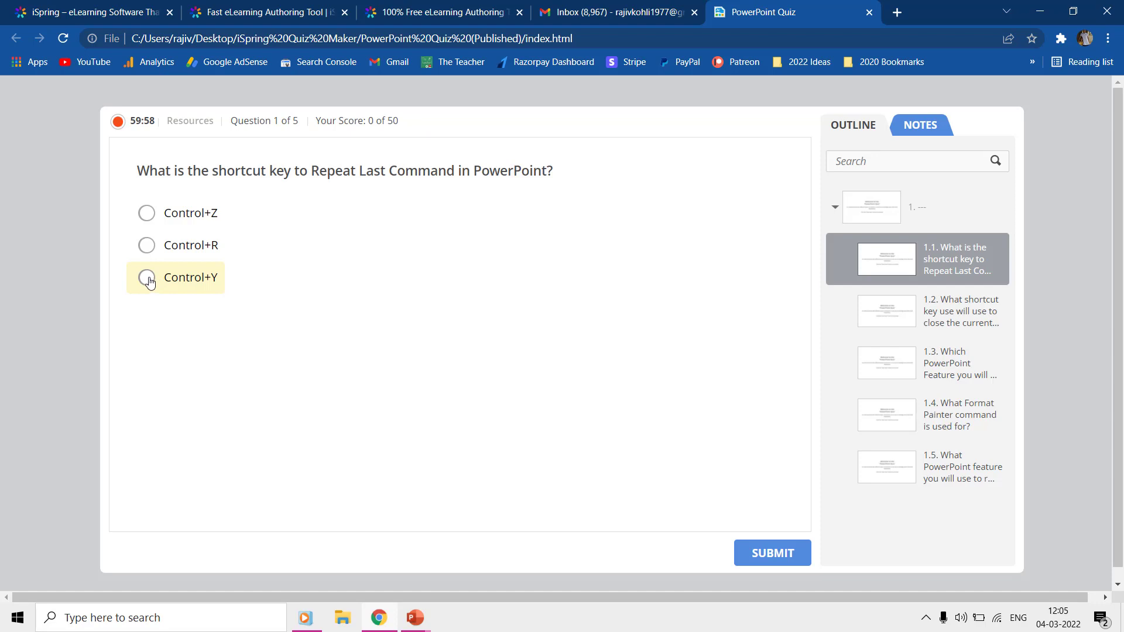
Step: Answer questions 1–3 with Control+Y, Control+W and Animation Painter
left_click(149, 279)
left_click(767, 554)
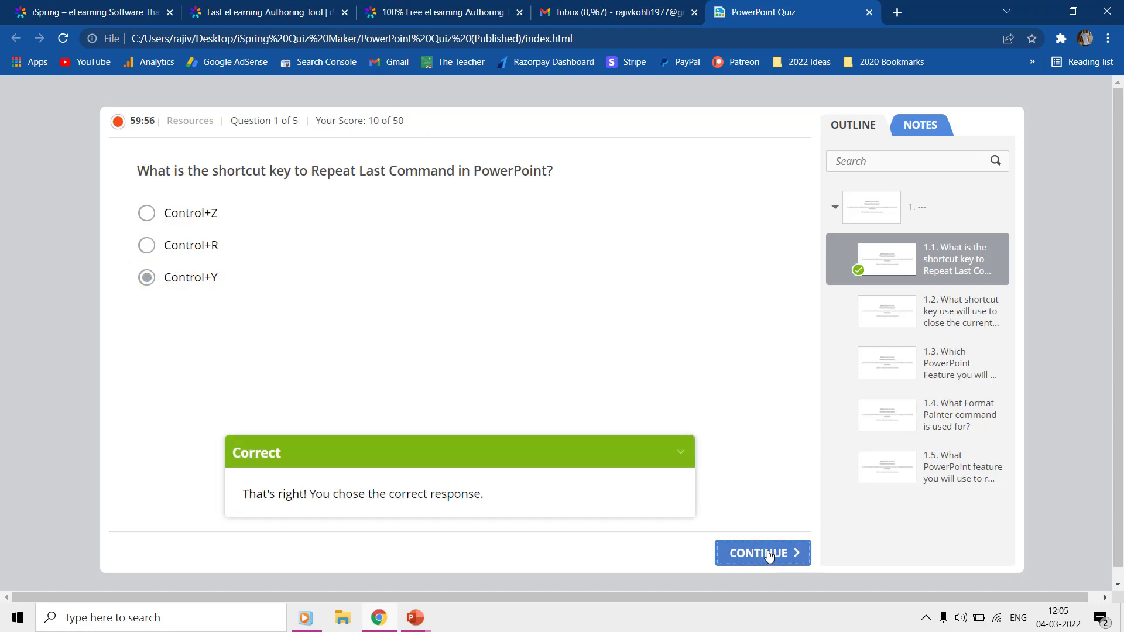
left_click(769, 557)
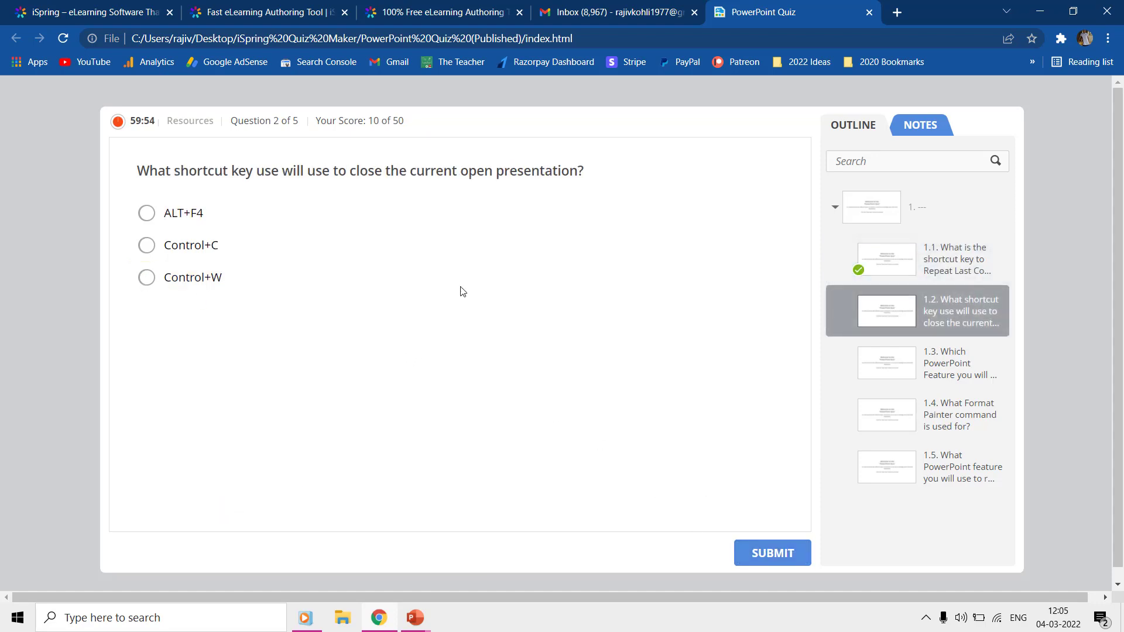
left_click(142, 282)
left_click(766, 556)
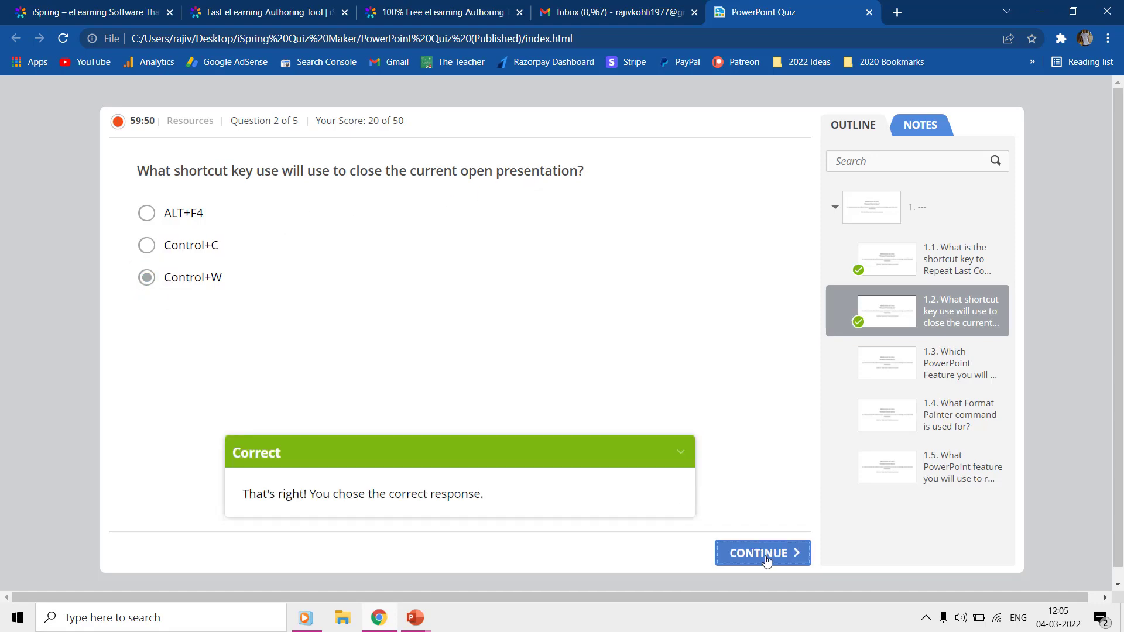
left_click(767, 556)
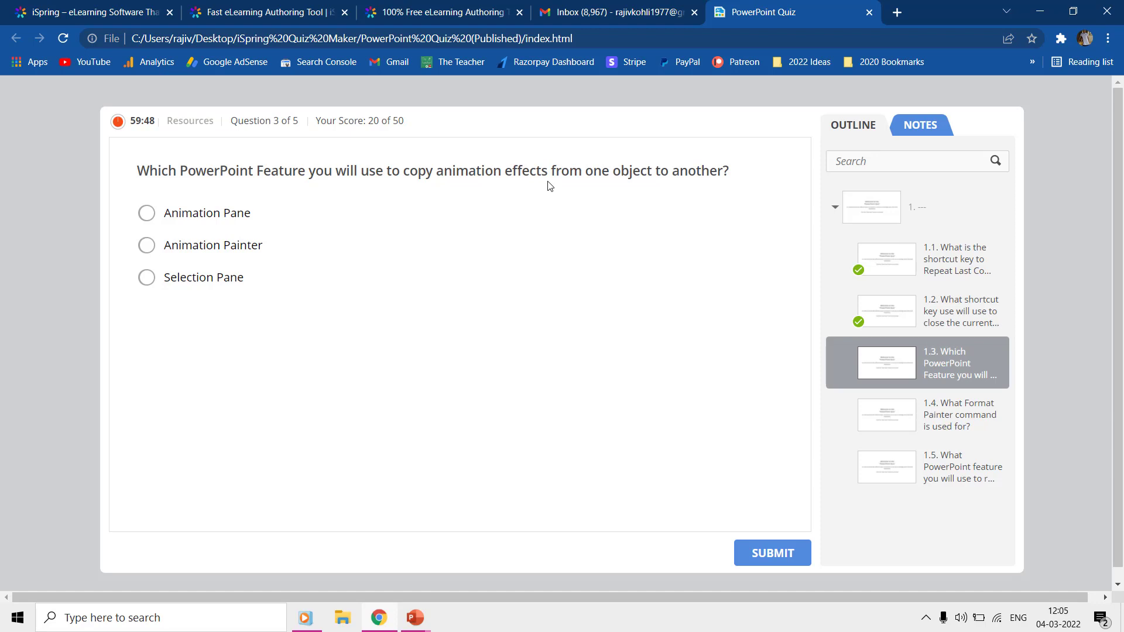
left_click(147, 245)
left_click(773, 554)
left_click(763, 554)
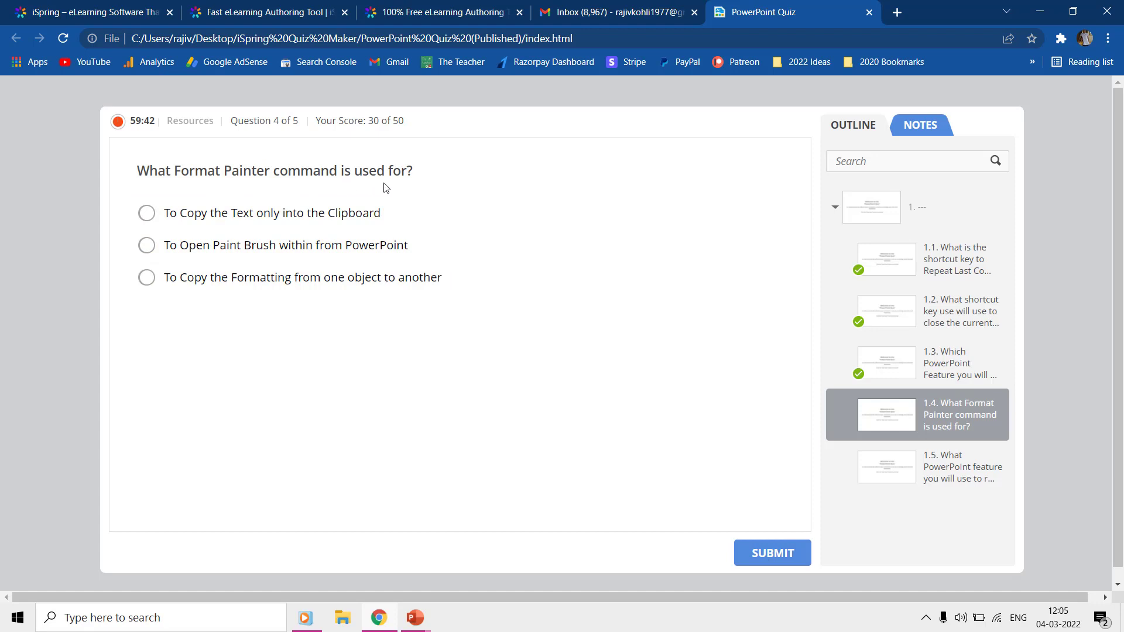
Step: Answer questions 4–5 (copying formatting, Selection Pane), view the 100% results, and go to Gmail
left_click(145, 279)
left_click(780, 553)
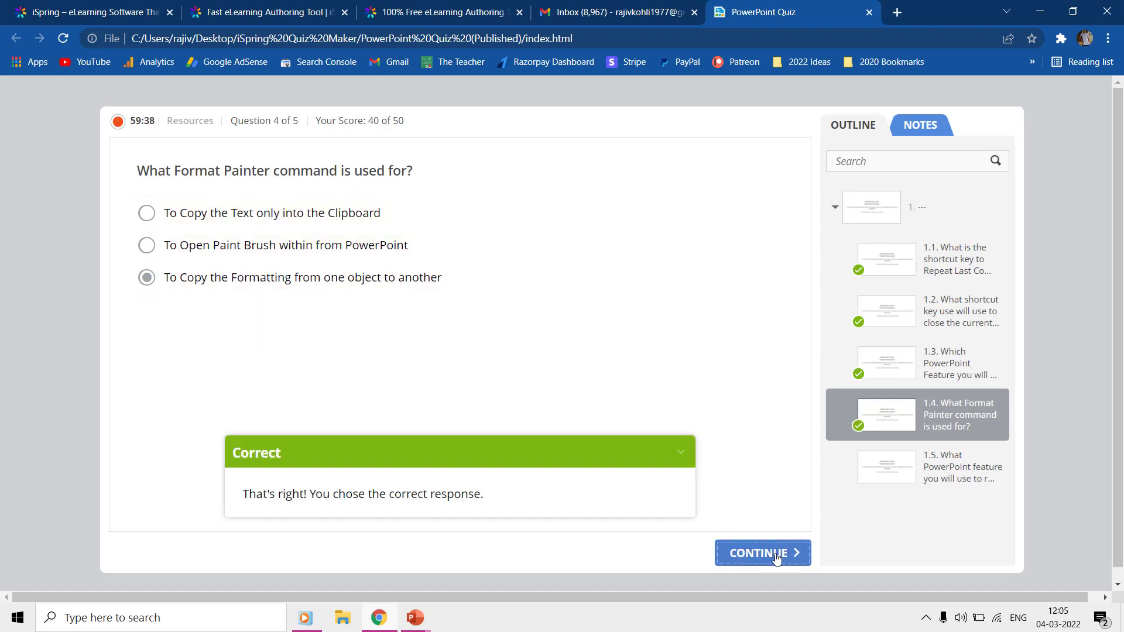
left_click(779, 555)
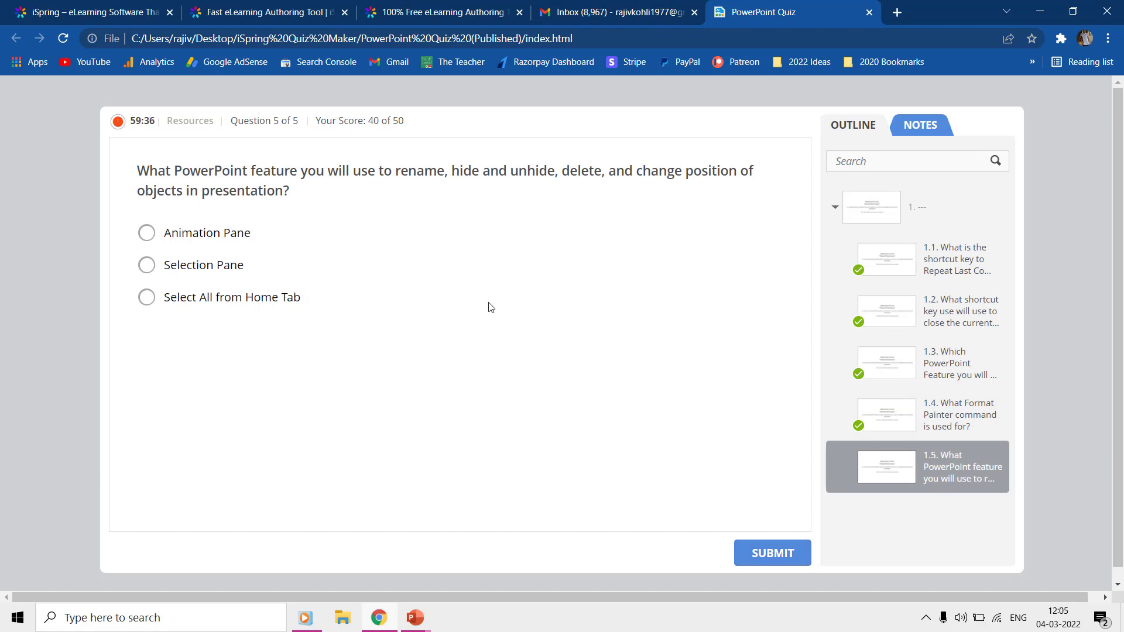
left_click(166, 273)
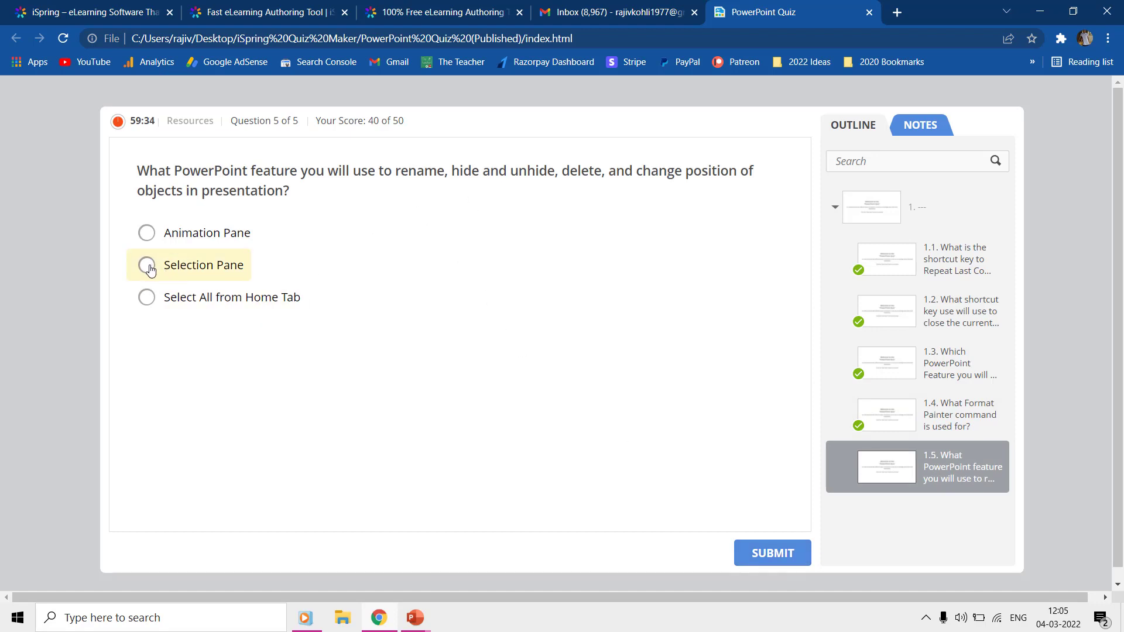
left_click(769, 559)
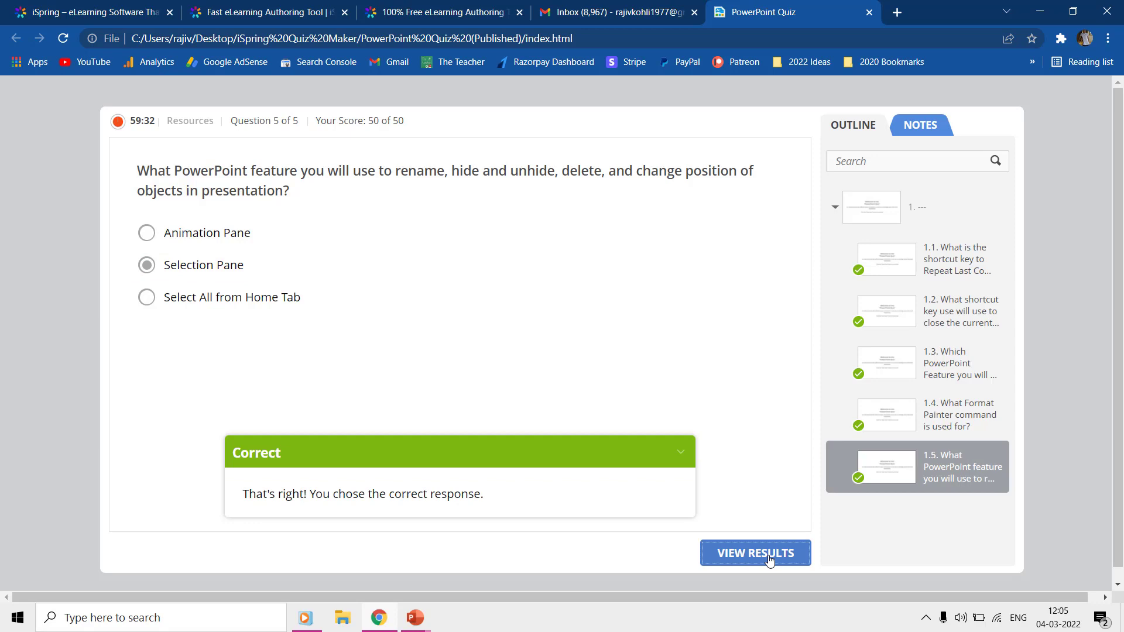
left_click(769, 558)
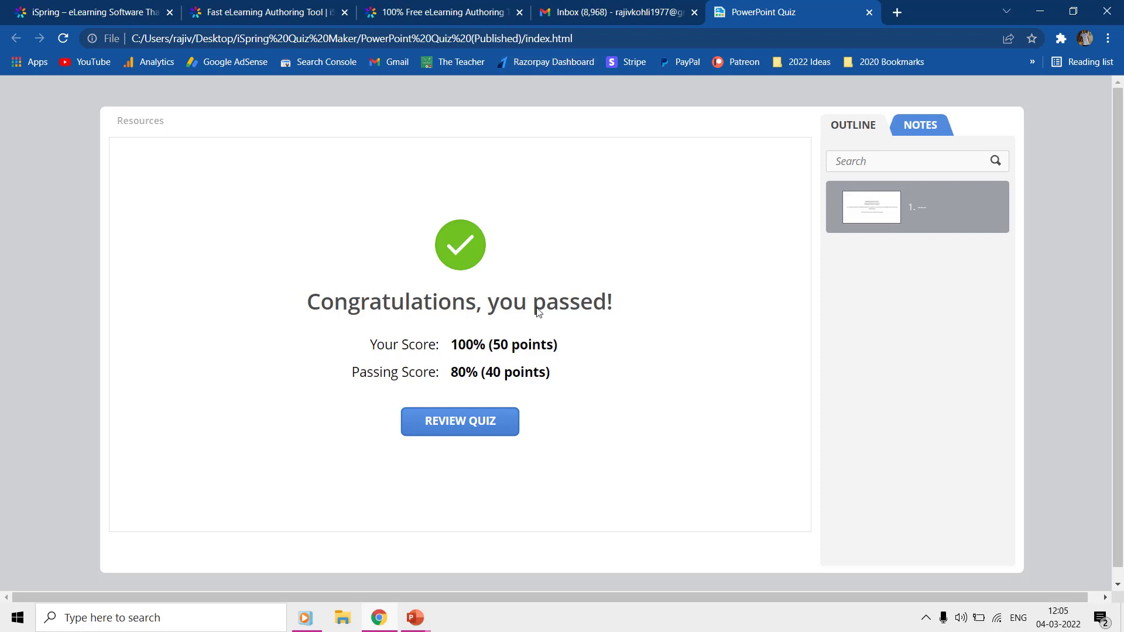
left_click(609, 6)
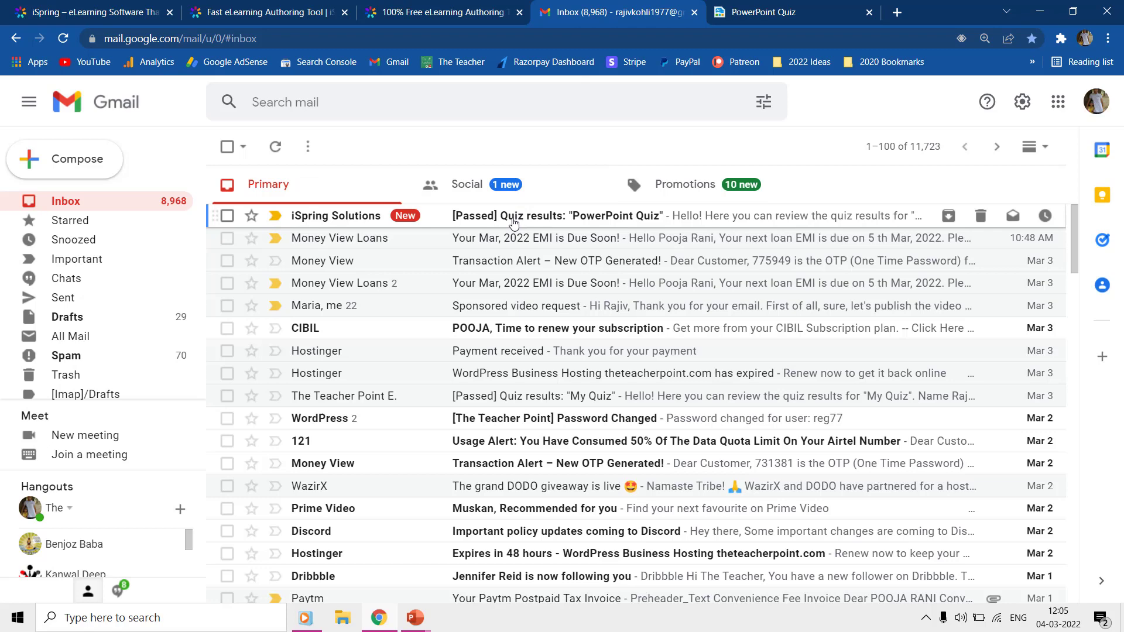
Step: Open the Passed quiz-results email, read down to Question 5, and open the Start menu
left_click(513, 223)
scroll(544, 282, "down", 2)
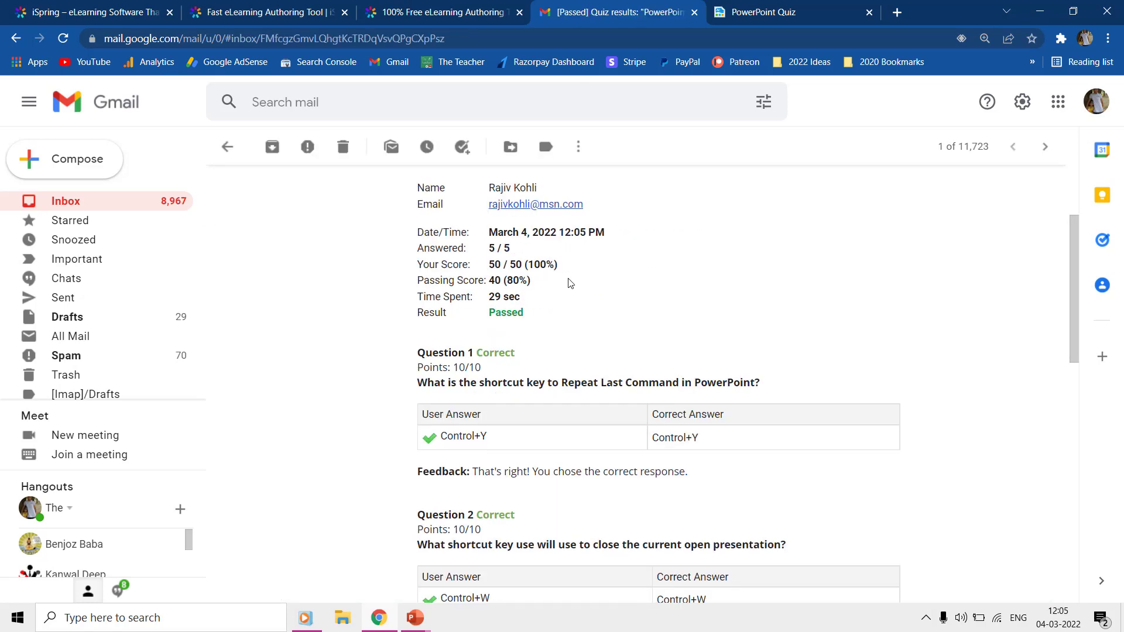
scroll(605, 282, "down", 5)
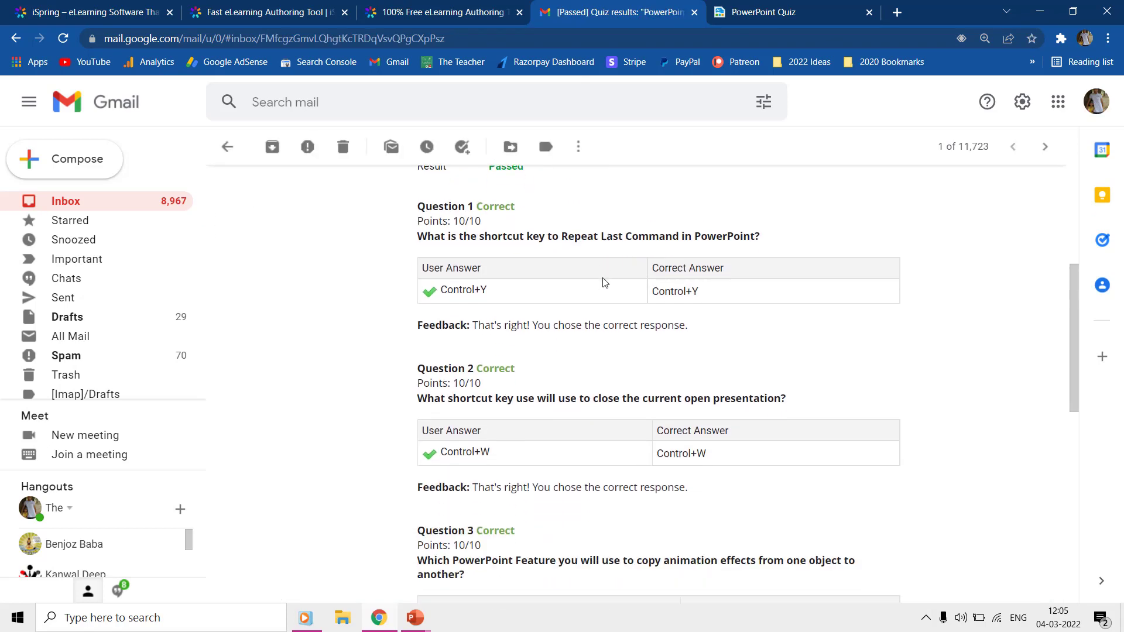
scroll(605, 283, "down", 7)
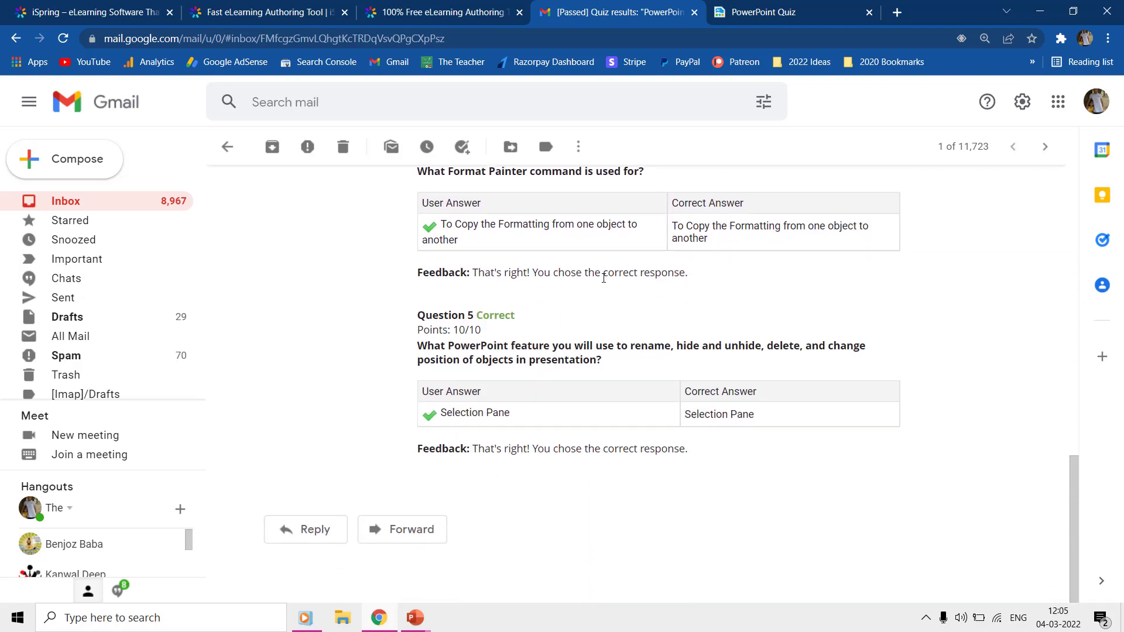
key("super")
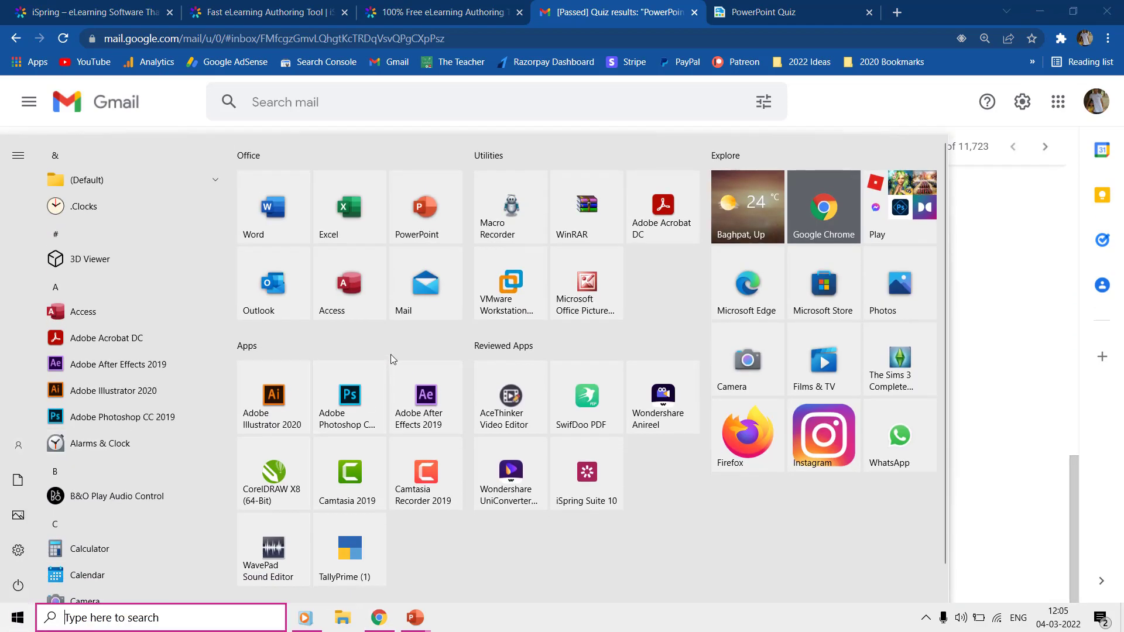
Step: Launch Mail, refresh the mailbox and open the Junk folder
left_click(435, 283)
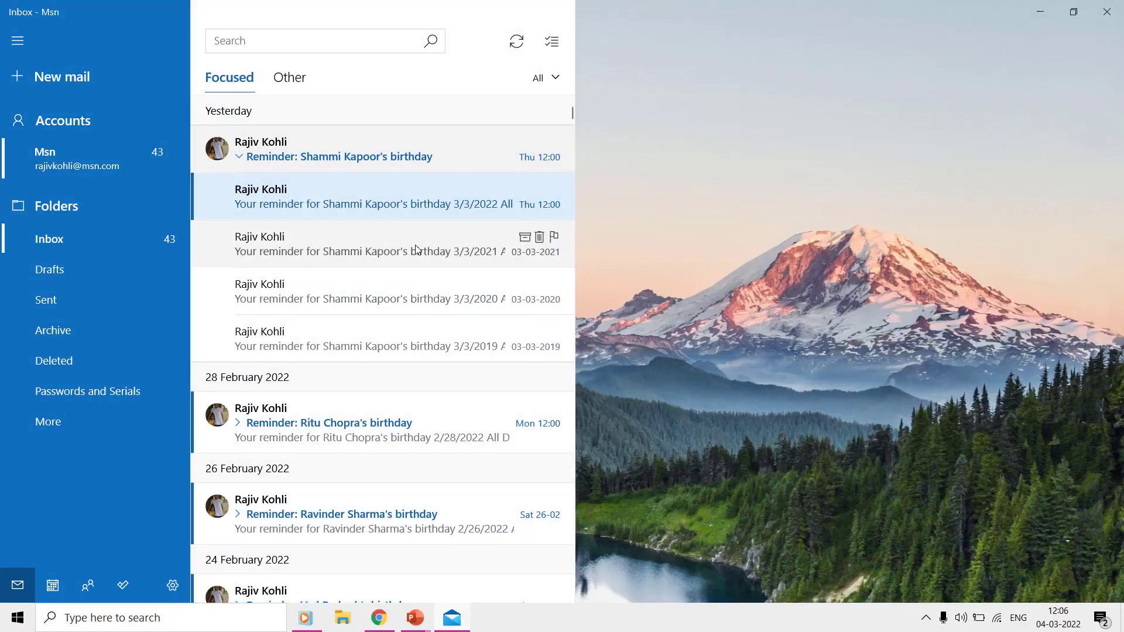
left_click(300, 83)
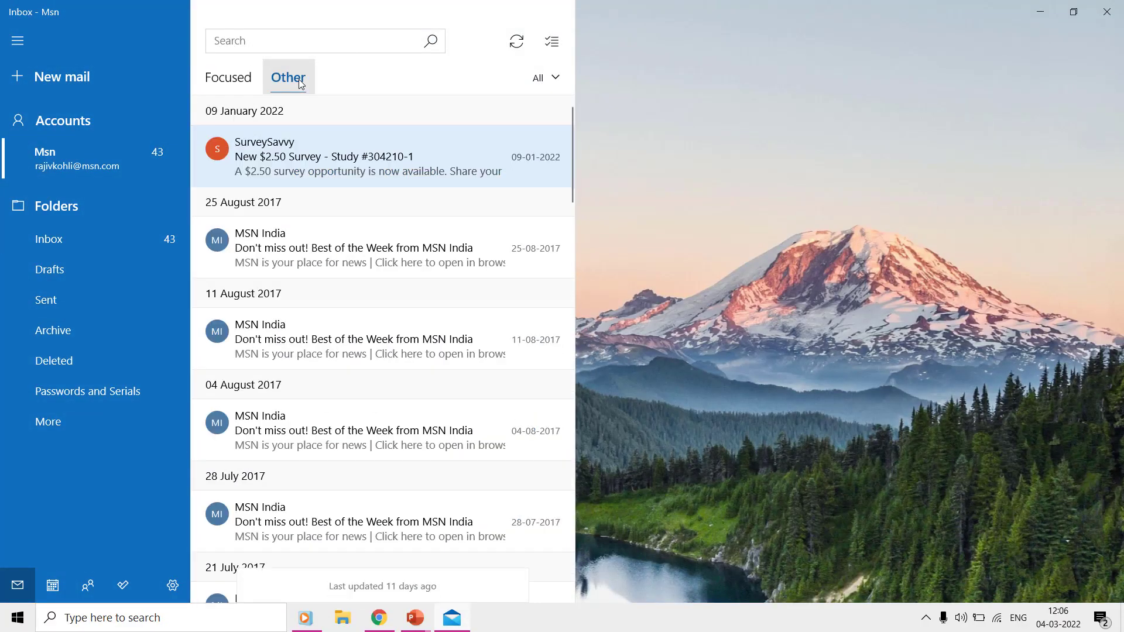
left_click(516, 41)
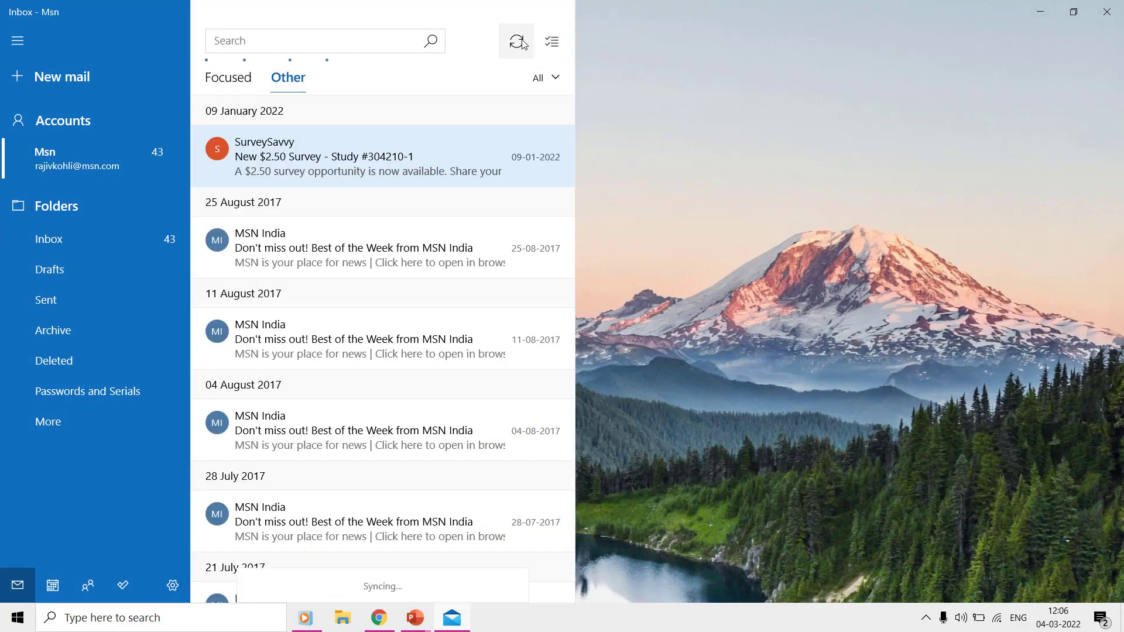
left_click(242, 80)
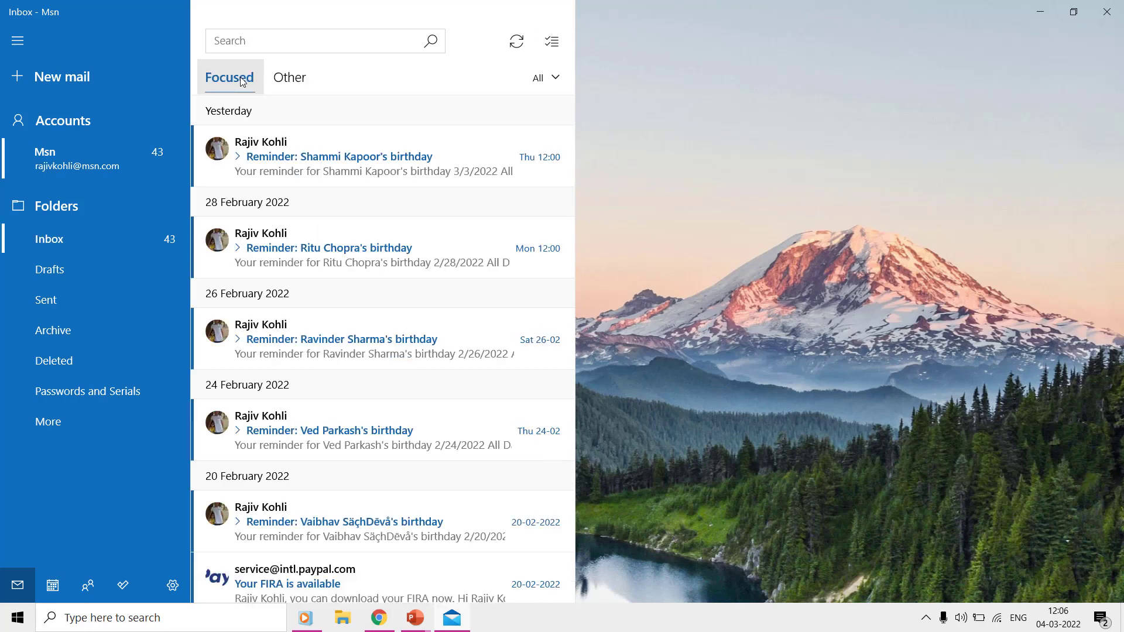
left_click(58, 422)
left_click(270, 316)
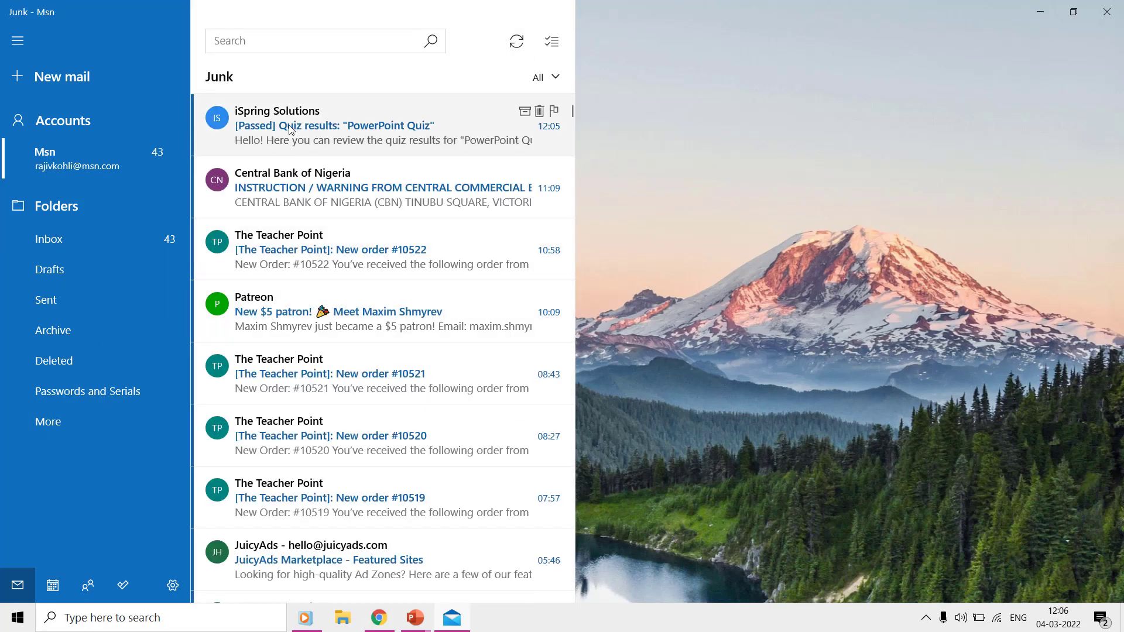
Step: Mark the iSpring results email as not junk, read it in the Inbox, and close Mail
left_click(314, 122)
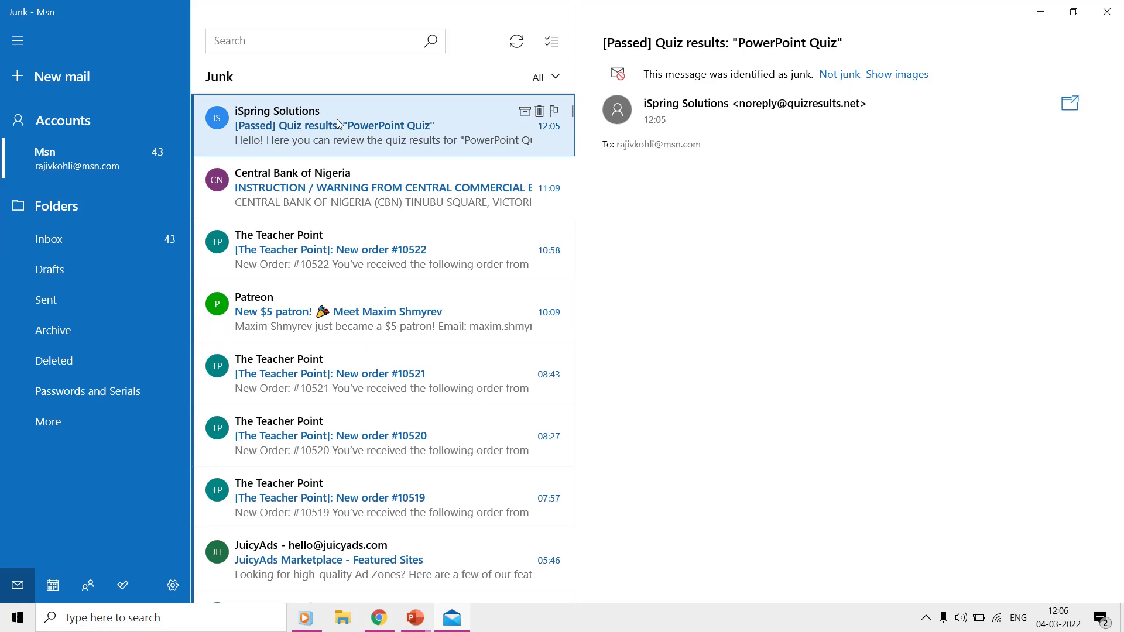
right_click(337, 120)
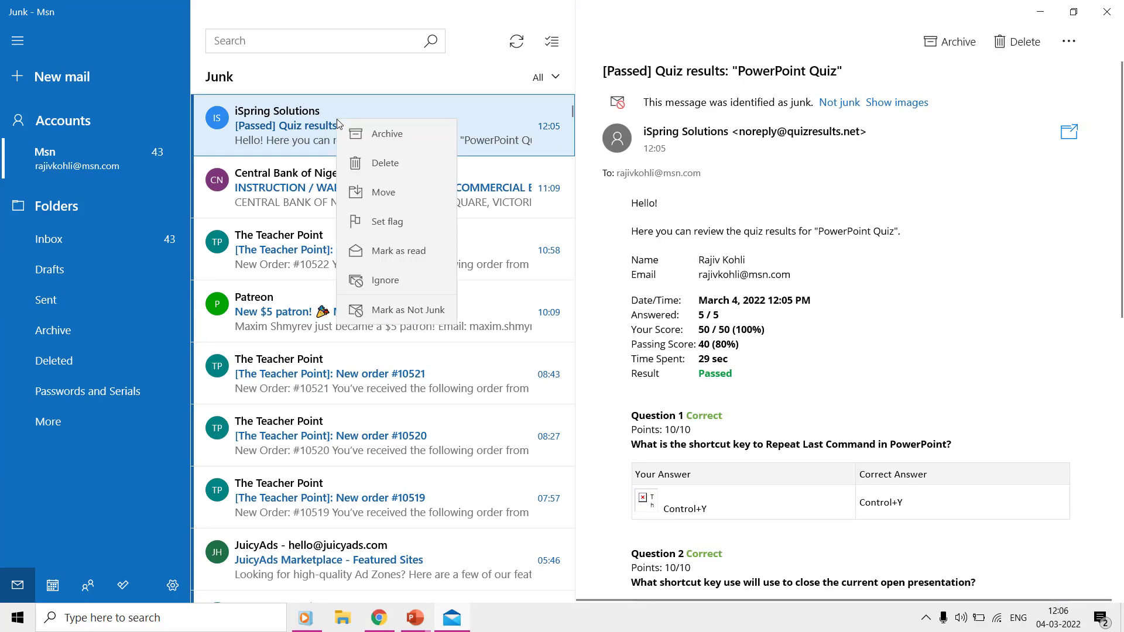
left_click(380, 313)
left_click(127, 240)
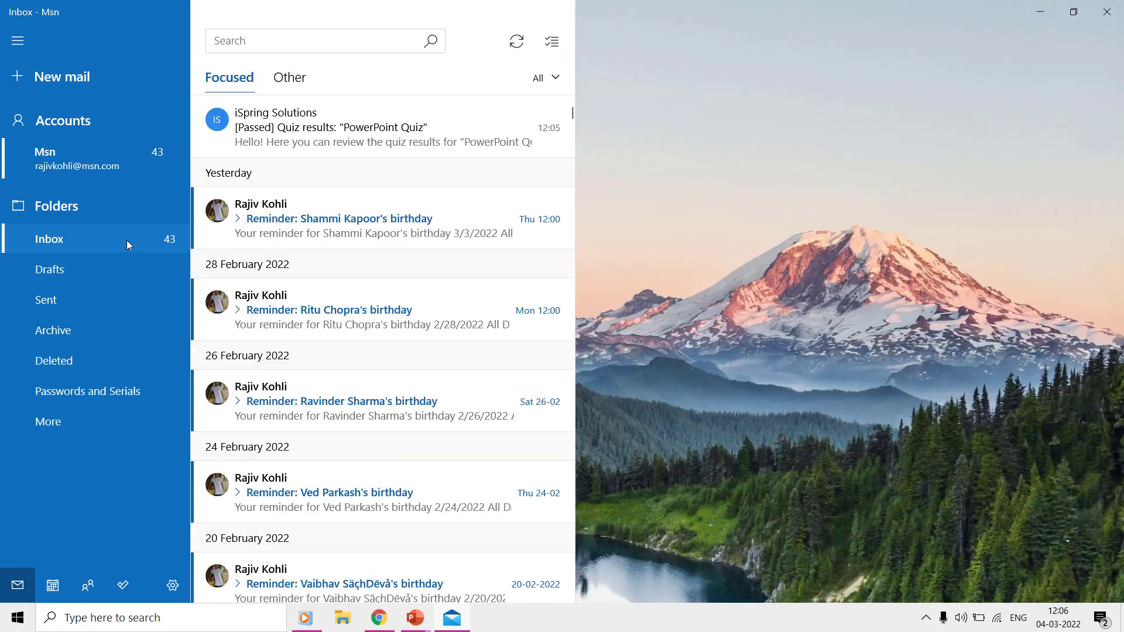
left_click(317, 148)
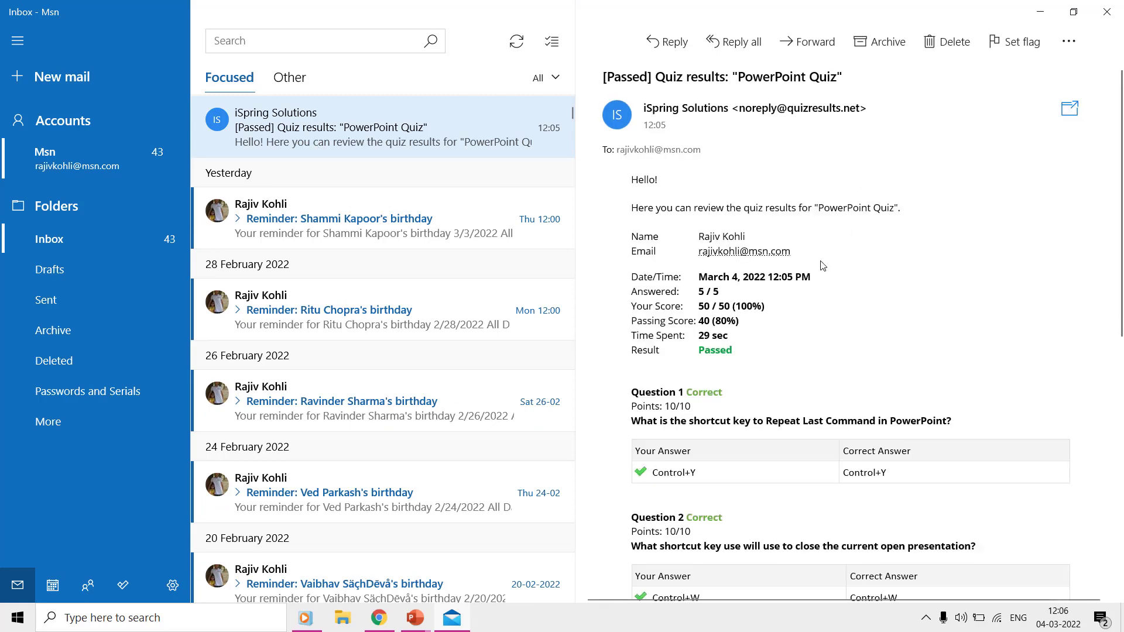
scroll(823, 266, "down", 2)
scroll(823, 266, "down", 5)
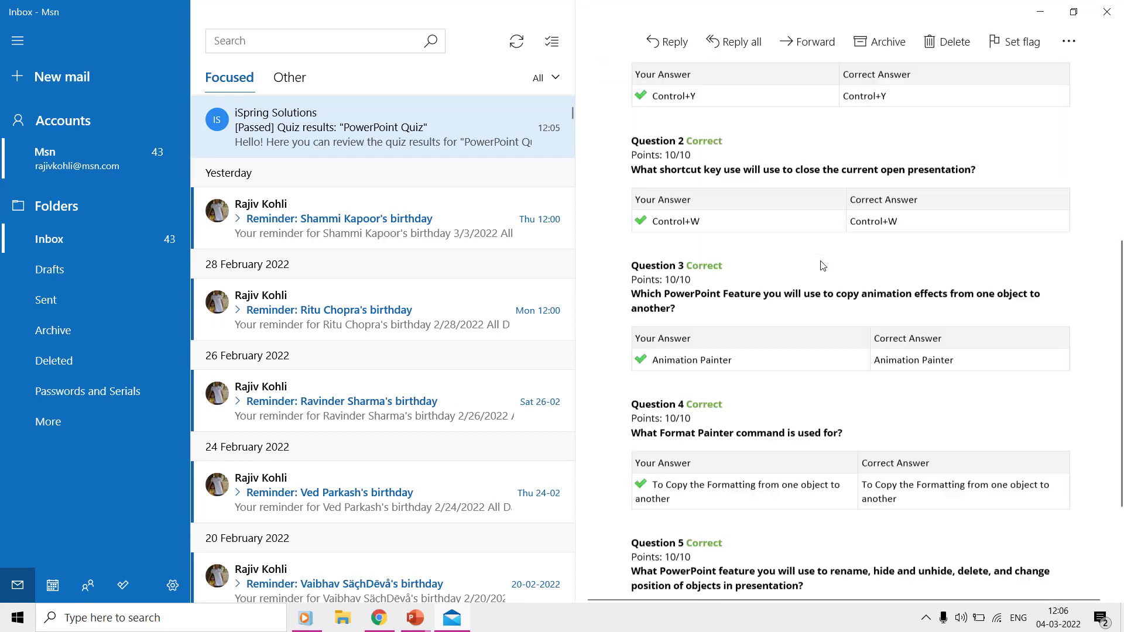
scroll(823, 266, "down", 1)
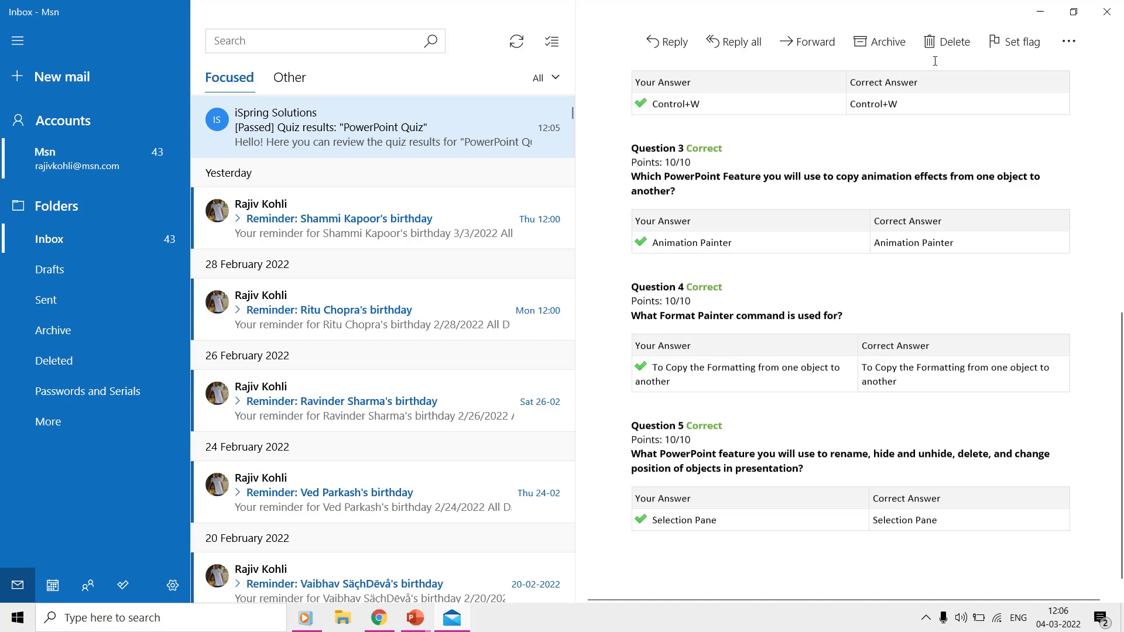
left_click(1107, 12)
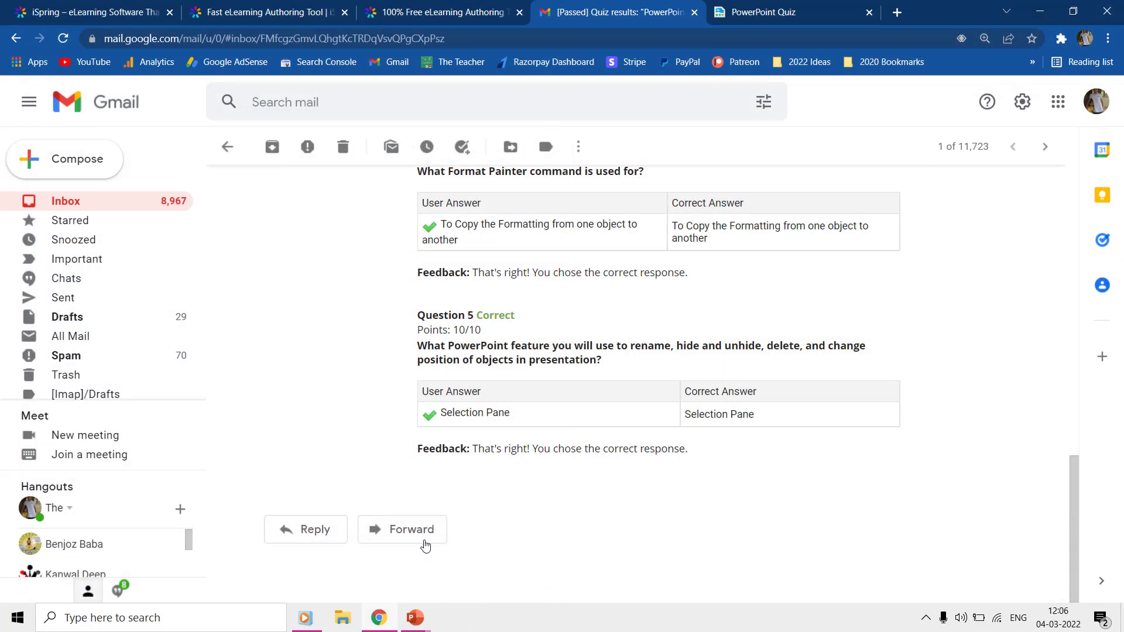
Step: Bring PowerPoint forward, dismiss the publishing-complete notice, and play through the slide show
mouse_move(431, 603)
left_click(368, 581)
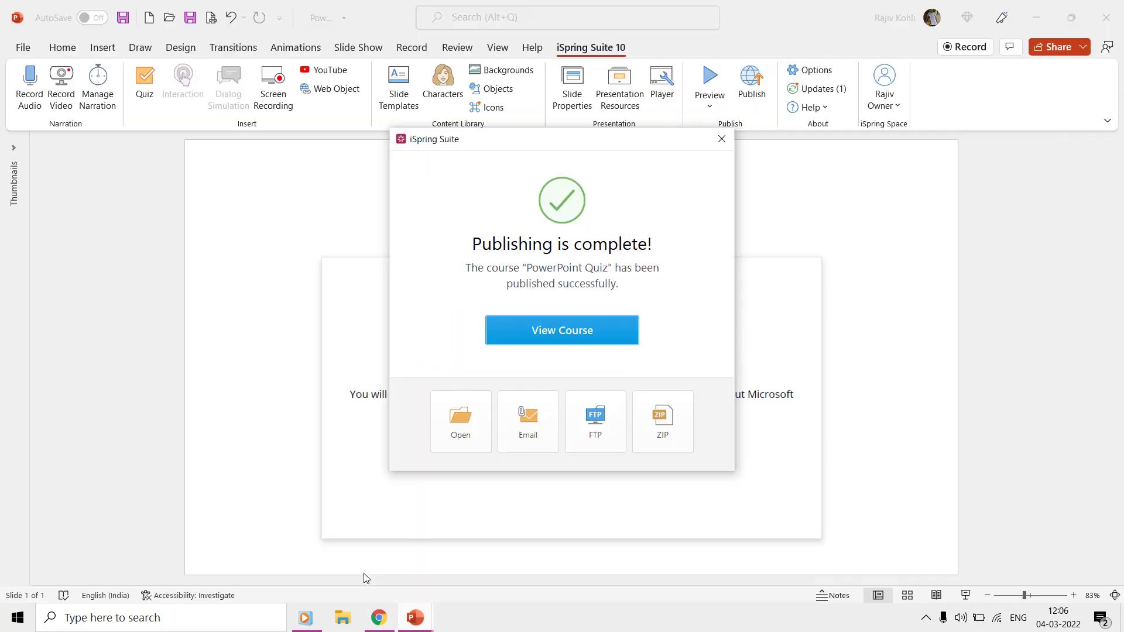
left_click(721, 140)
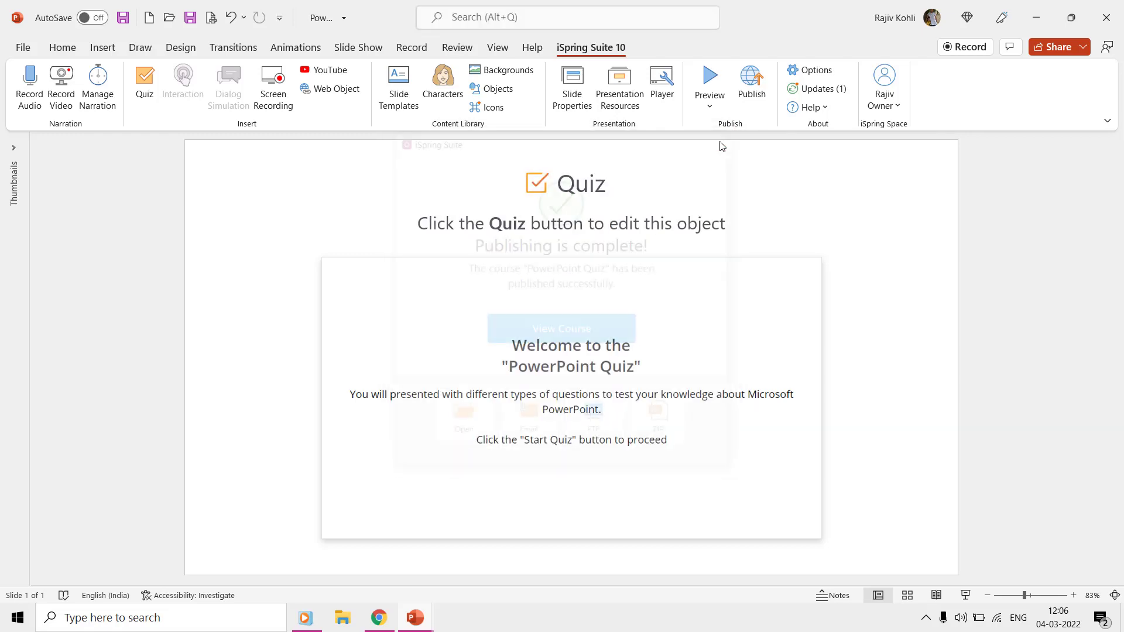
left_click(967, 596)
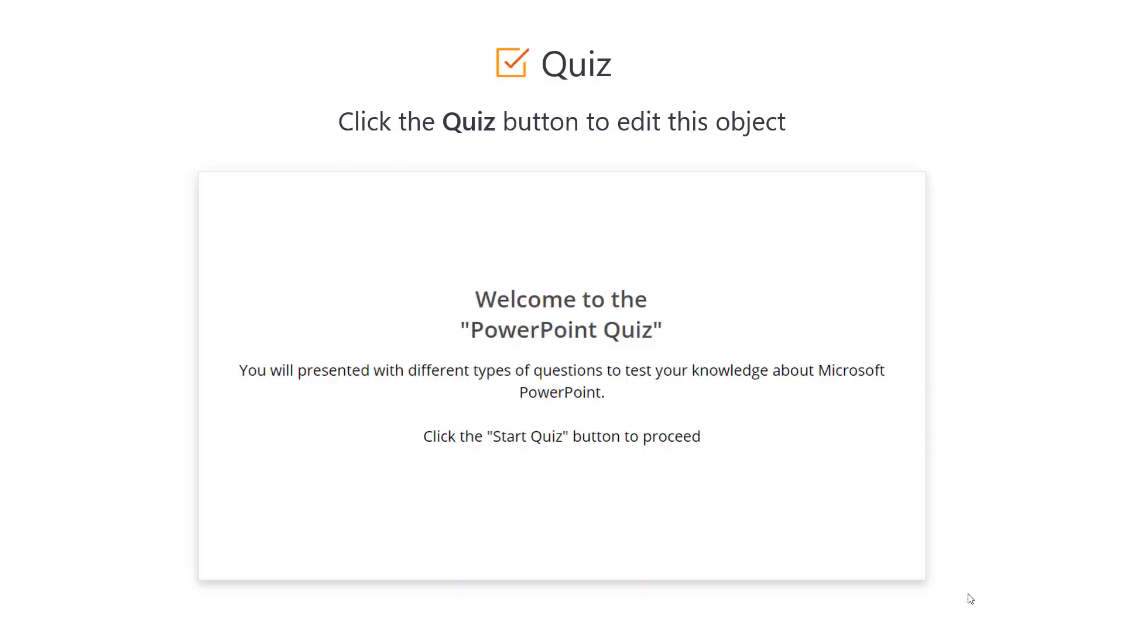
left_click(589, 321)
left_click(589, 321)
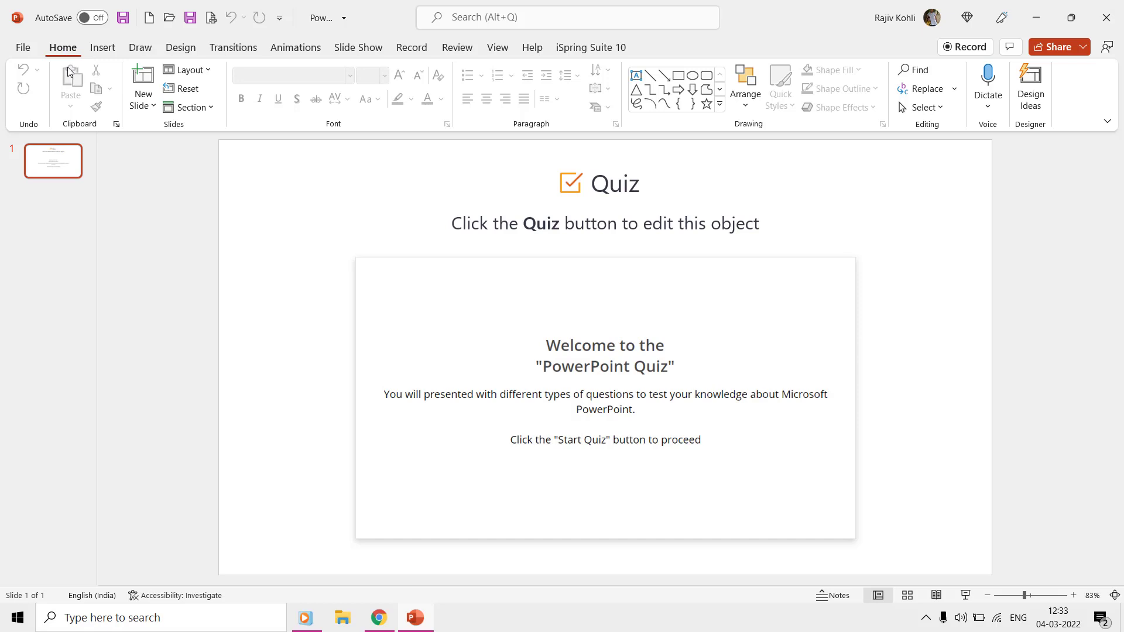
Step: Add a blank Title and Content slide, then insert the Serene Objectives template after it
left_click(139, 79)
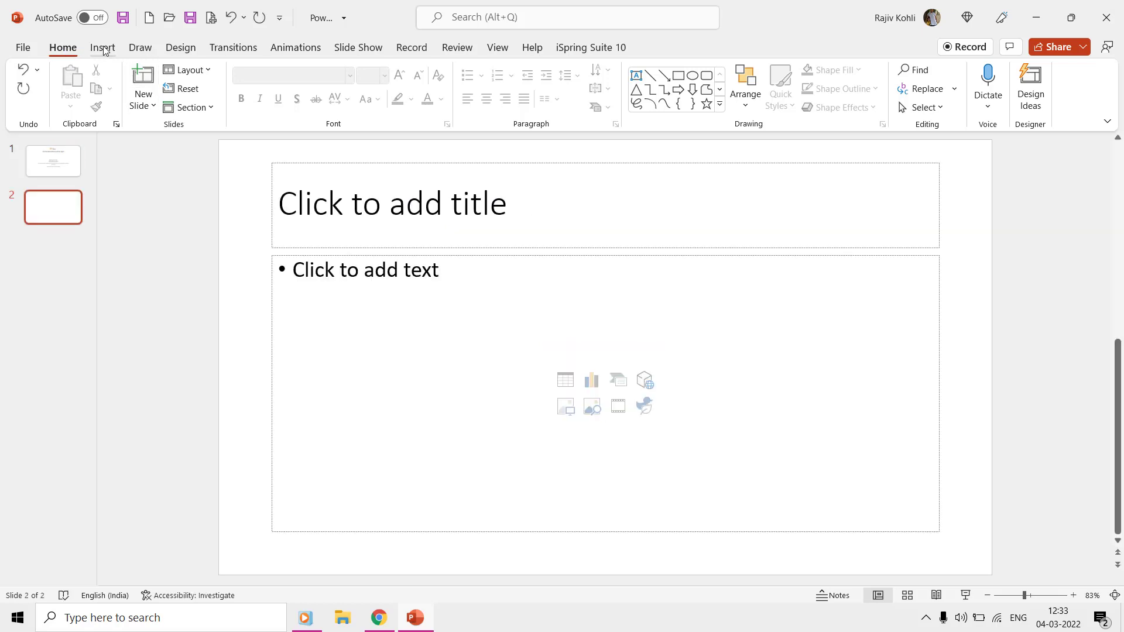
left_click(570, 50)
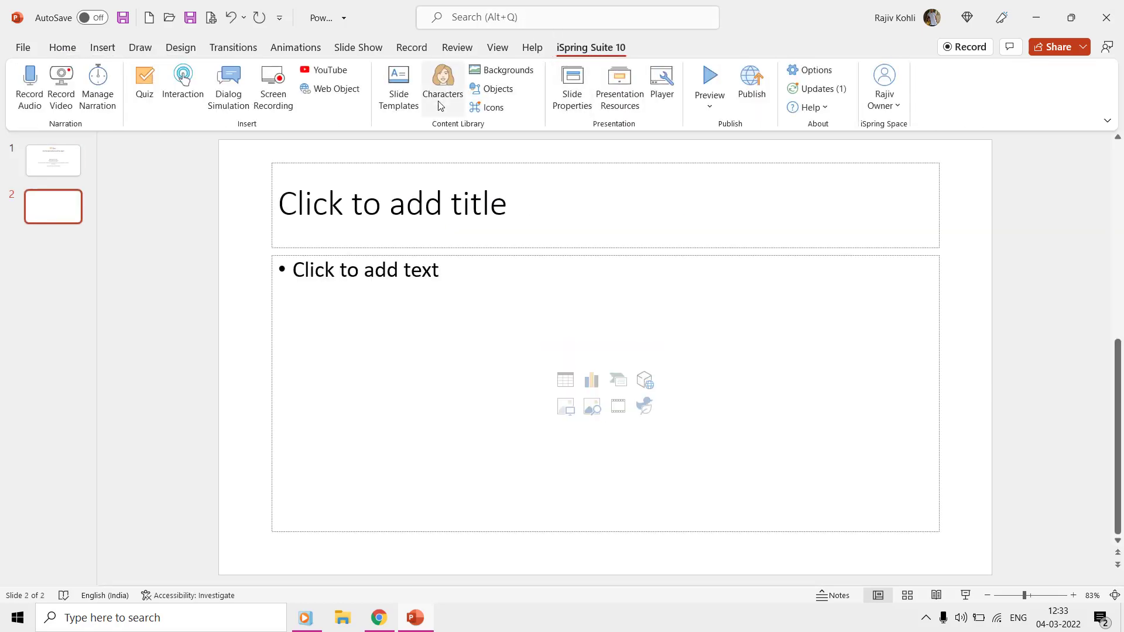
left_click(402, 100)
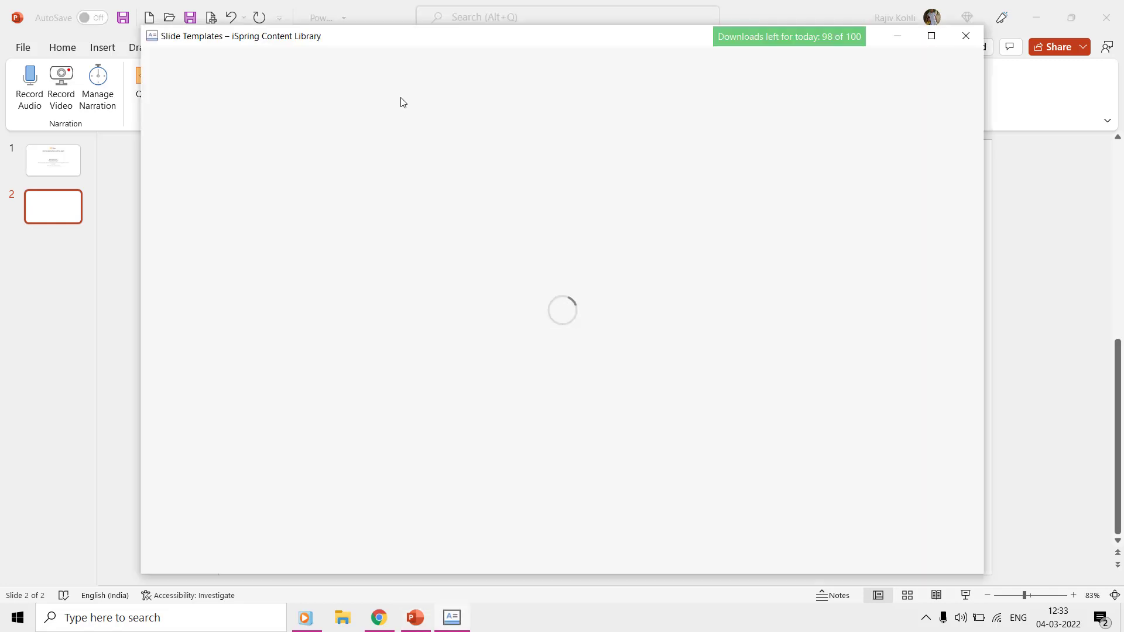
scroll(455, 319, "down", 5)
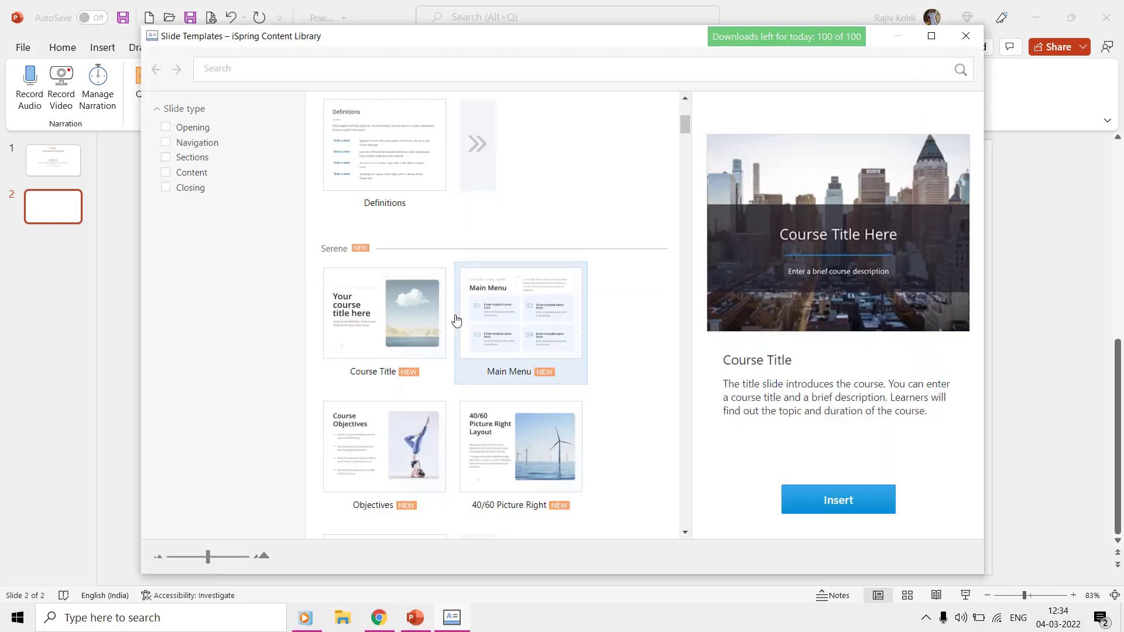
left_click(384, 375)
left_click(807, 497)
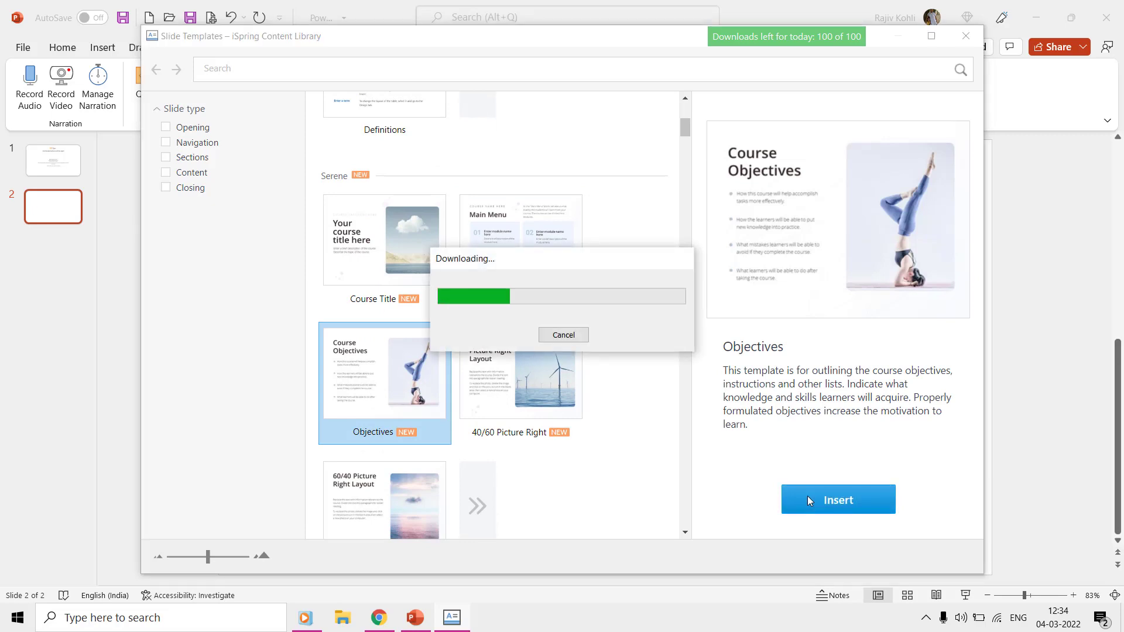
Step: Insert Holly's smiling arms-crossed pose from the Female characters onto slide 2, then open Backgrounds
left_click(64, 207)
left_click(442, 96)
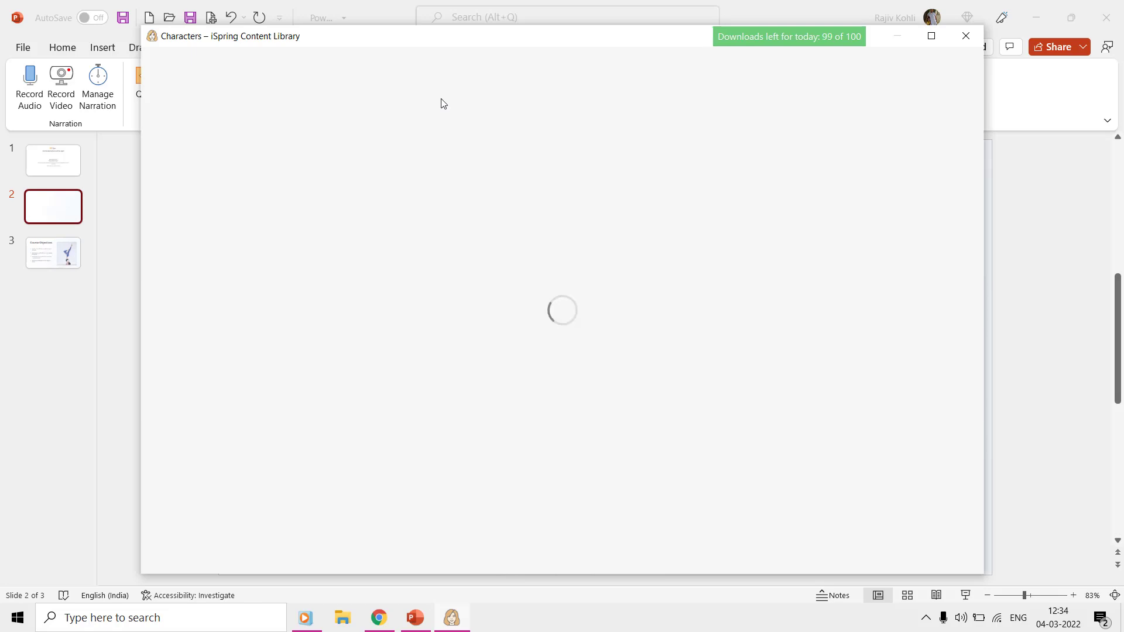
left_click(183, 128)
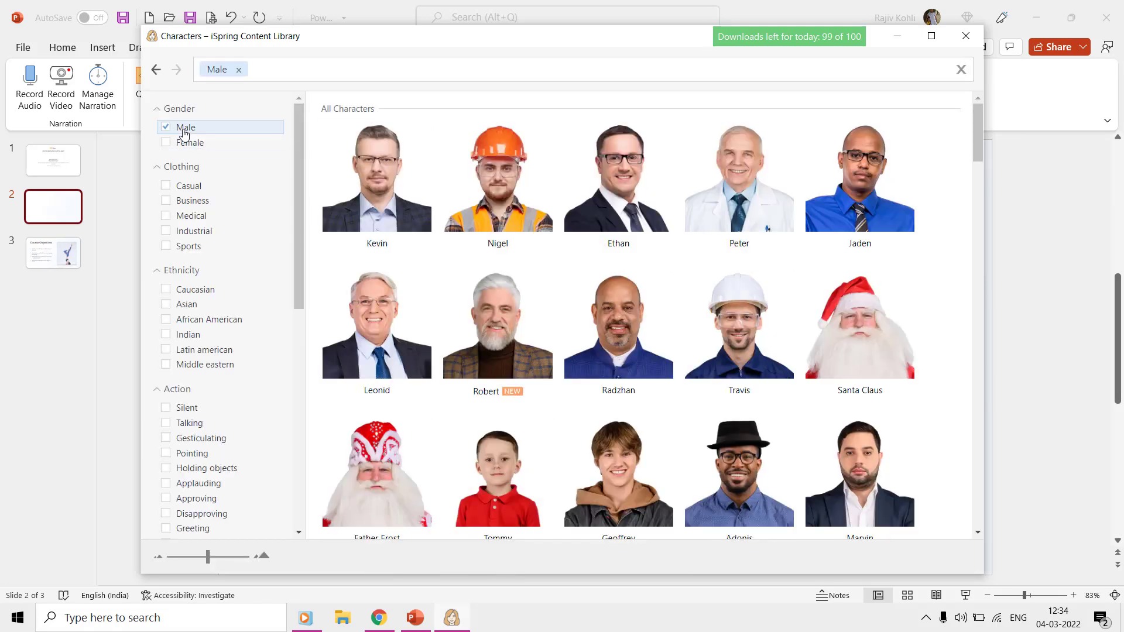
left_click(184, 131)
left_click(182, 143)
scroll(205, 317, "down", 5)
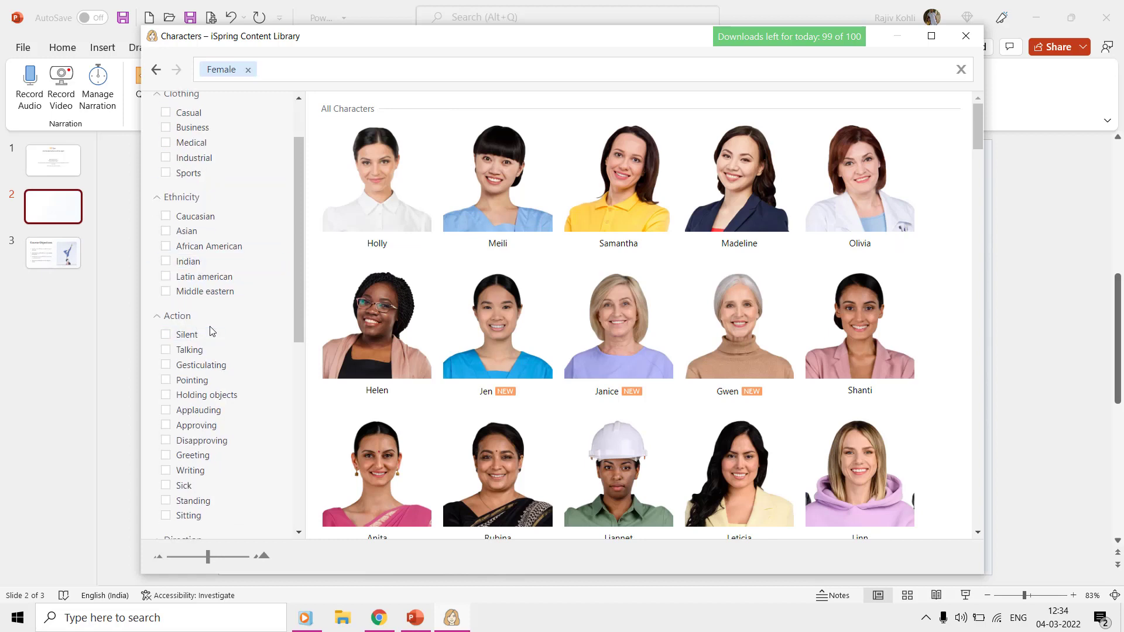
scroll(224, 370, "down", 5)
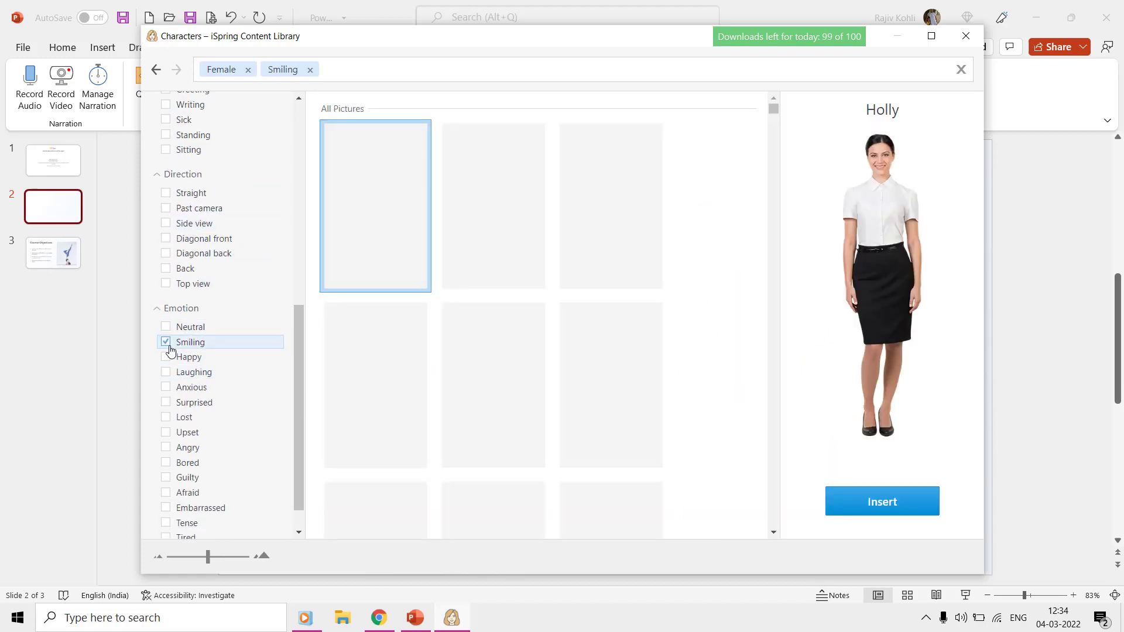
left_click(515, 215)
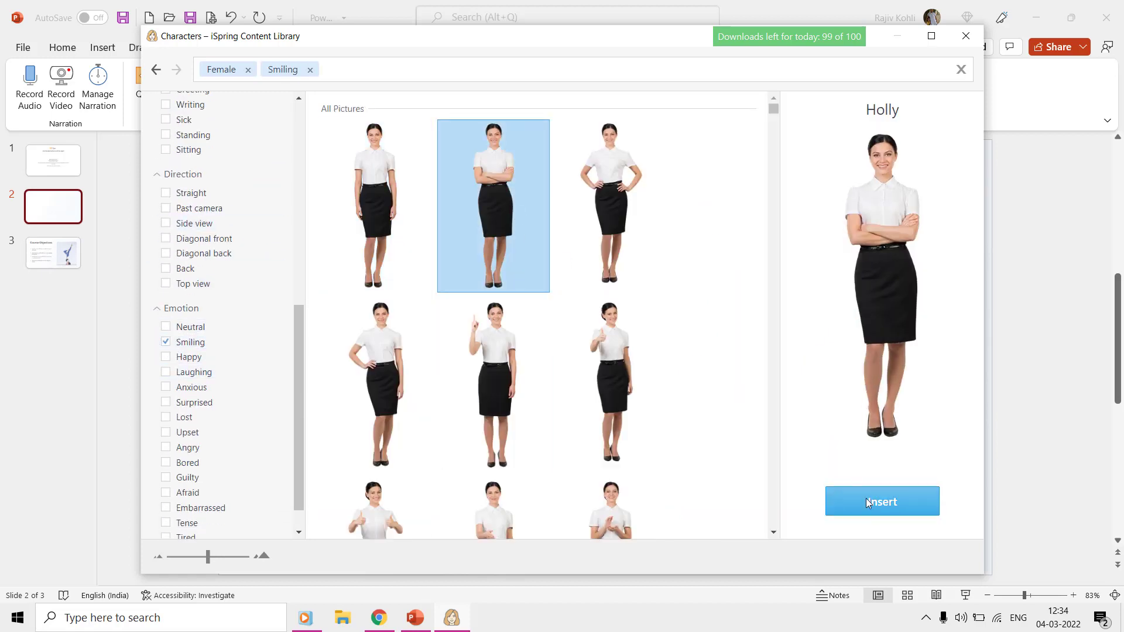
left_click(868, 502)
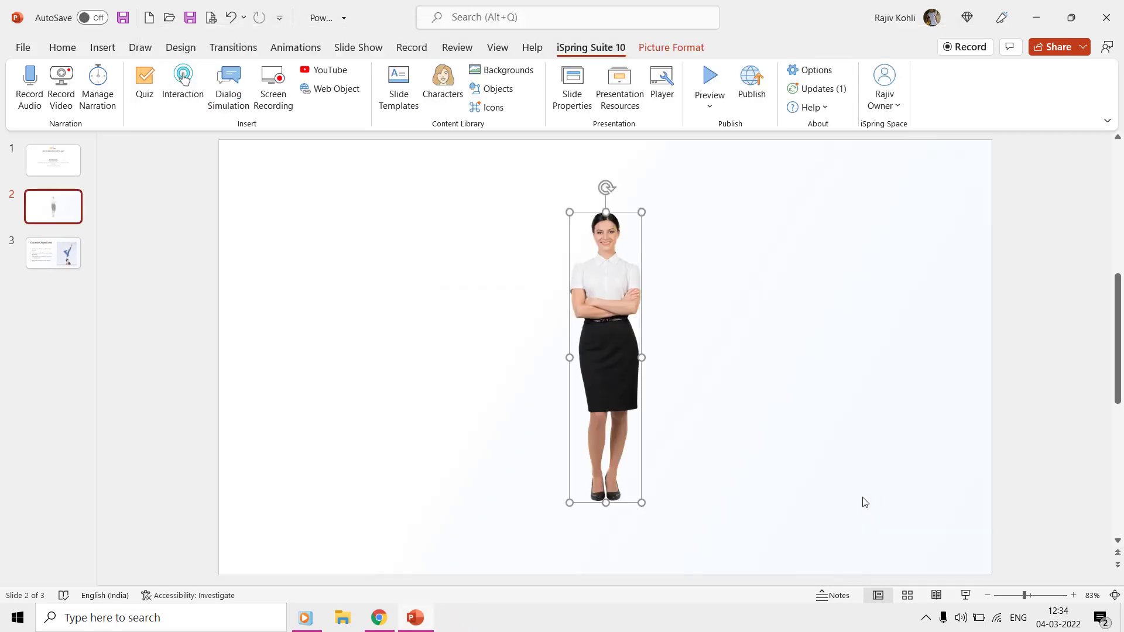
left_click(509, 73)
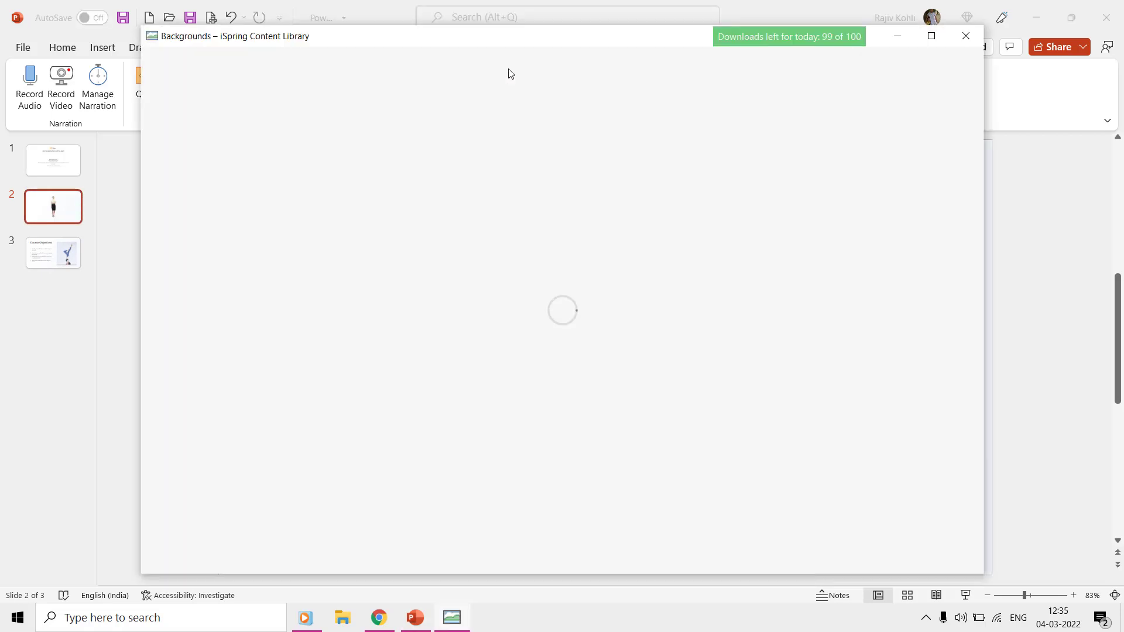
Step: Insert the Bank vault background, send it to back, and move Holly to the right
left_click(167, 172)
left_click(519, 301)
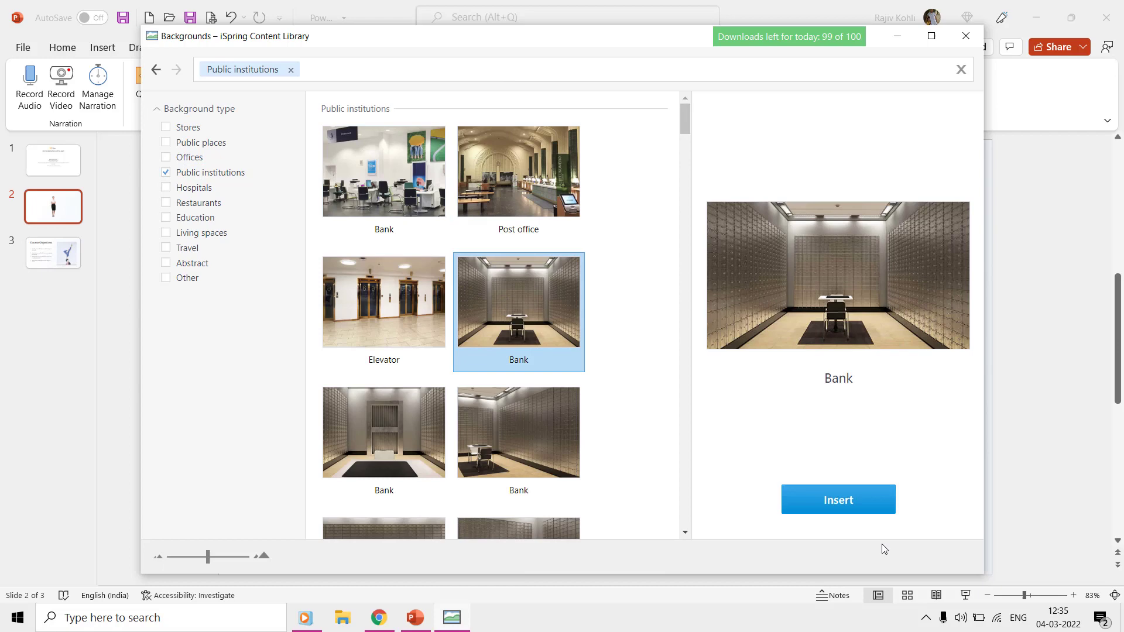
left_click(821, 487)
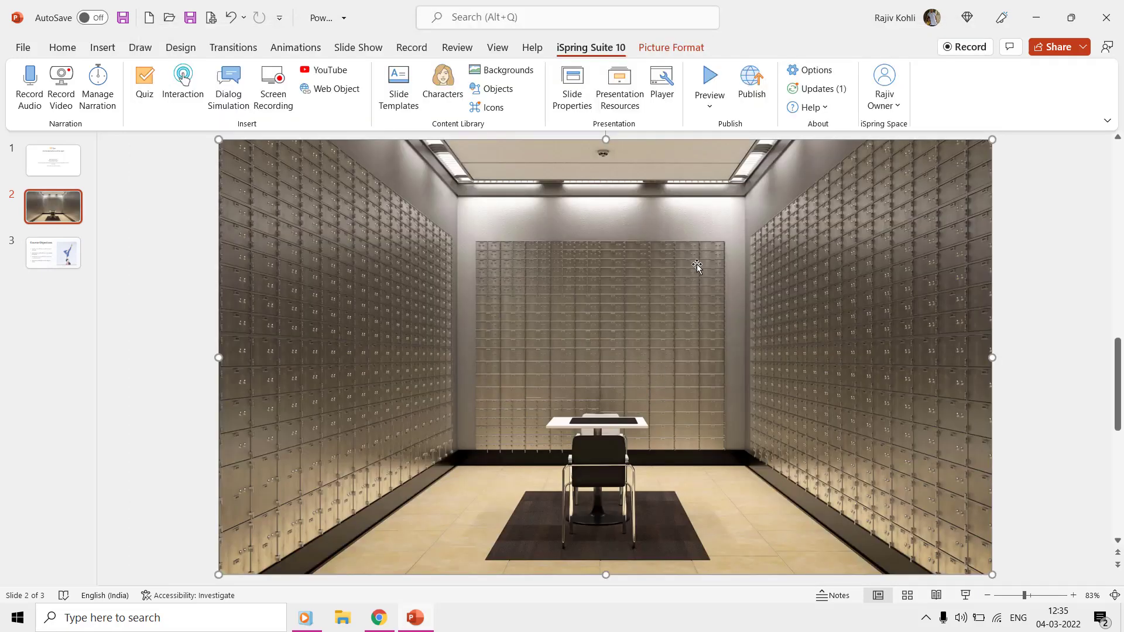
left_click(850, 89)
left_click(841, 132)
left_click_drag(603, 363, 754, 363)
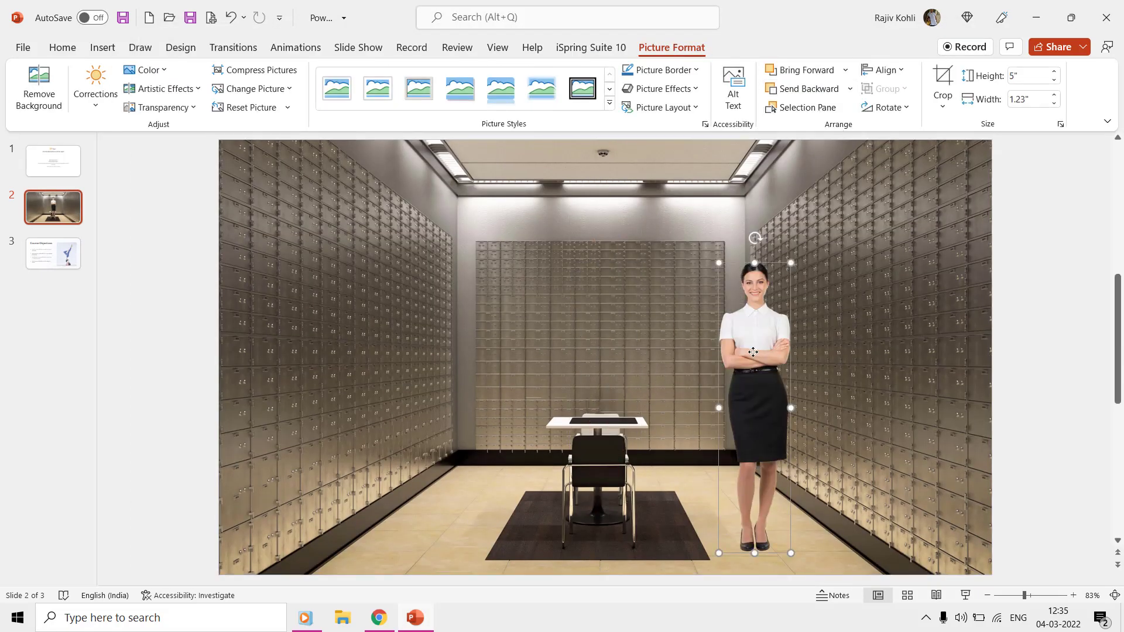
Step: Place the Gift box object from the office supplies objects on the table
left_click(591, 47)
left_click(494, 89)
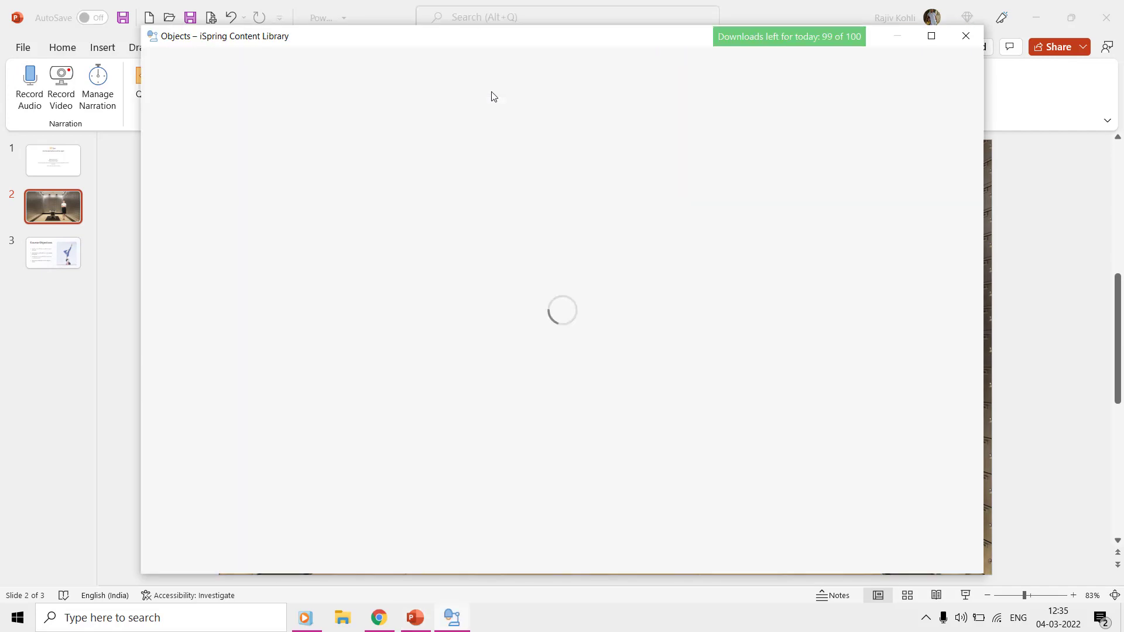
left_click(176, 143)
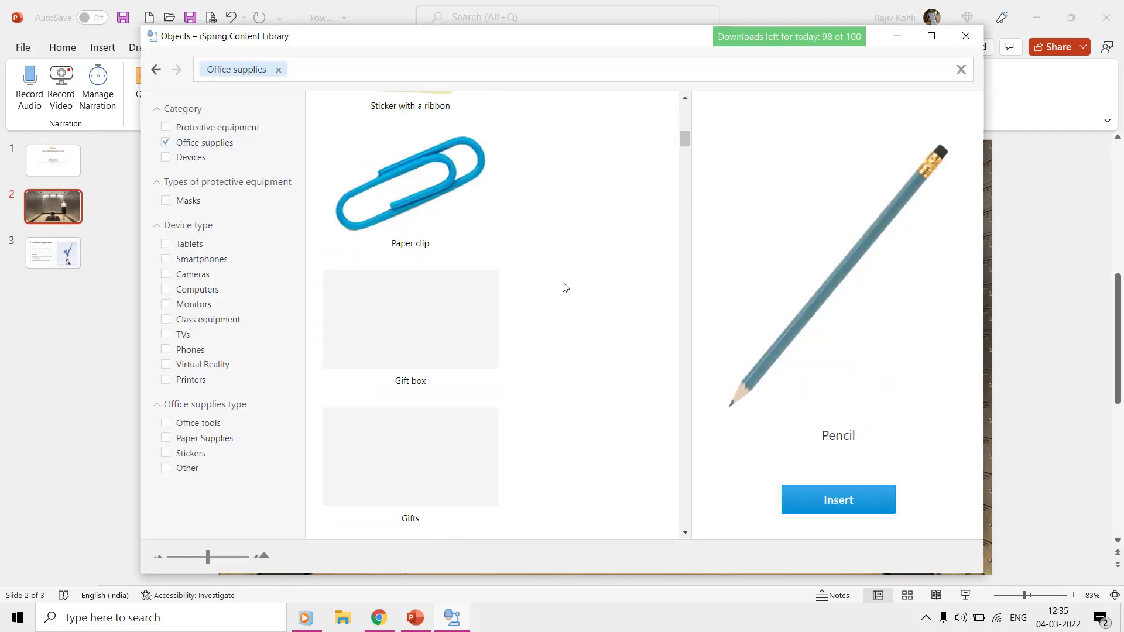
scroll(565, 283, "down", 2)
left_click(410, 126)
left_click(836, 499)
left_click(567, 334)
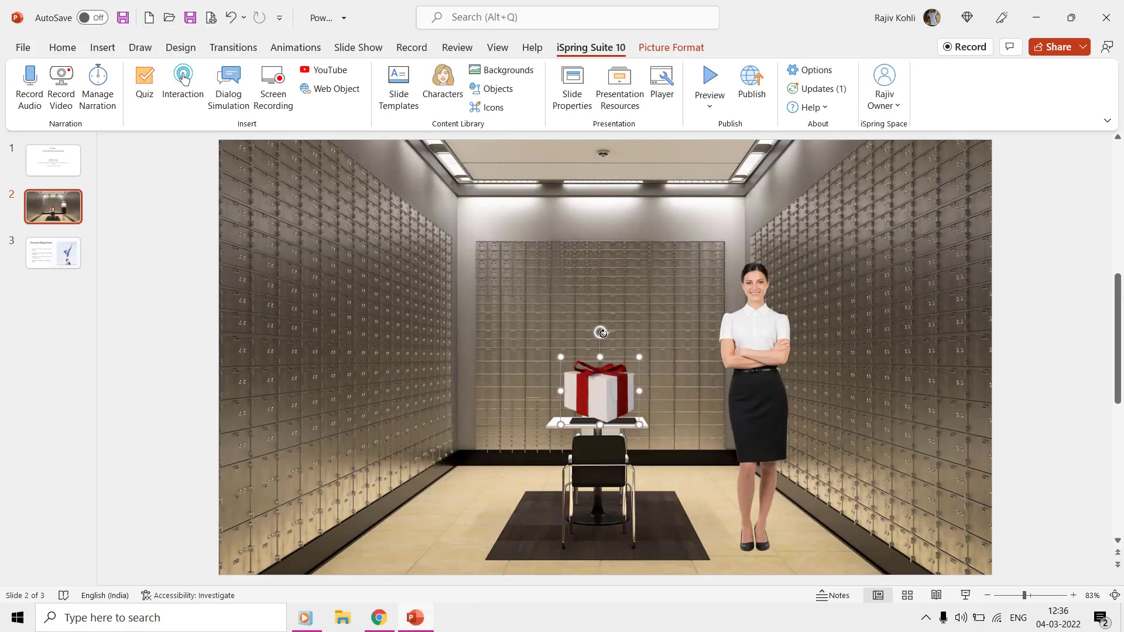
Step: Add the navigation arrow icons to the slide
left_click(493, 108)
scroll(439, 322, "down", 1)
double_click(369, 368)
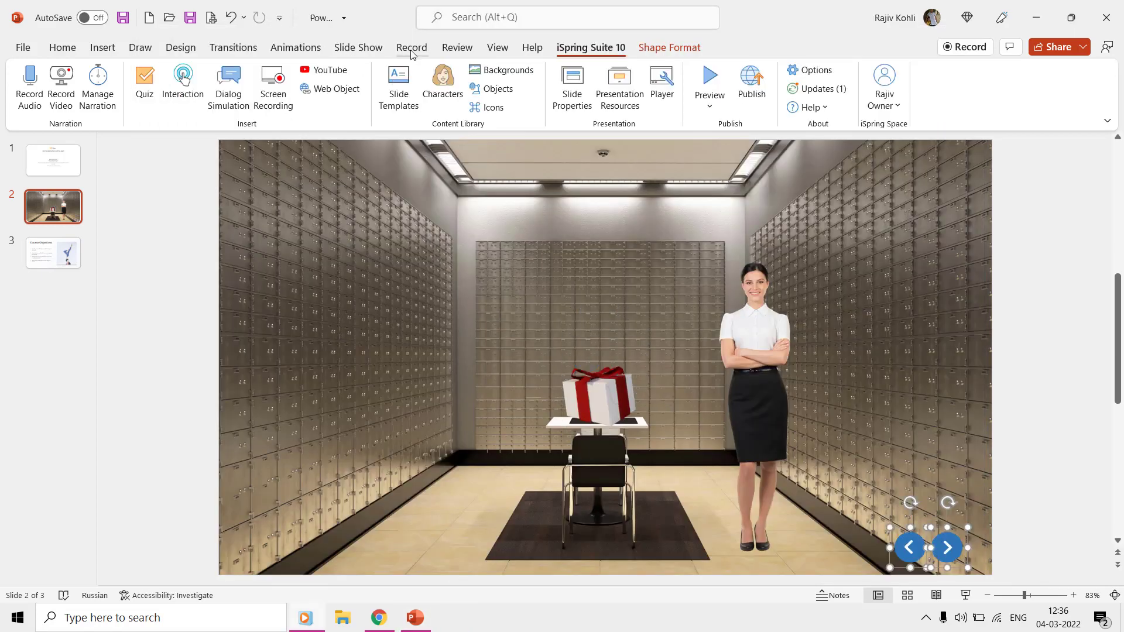
left_click(411, 52)
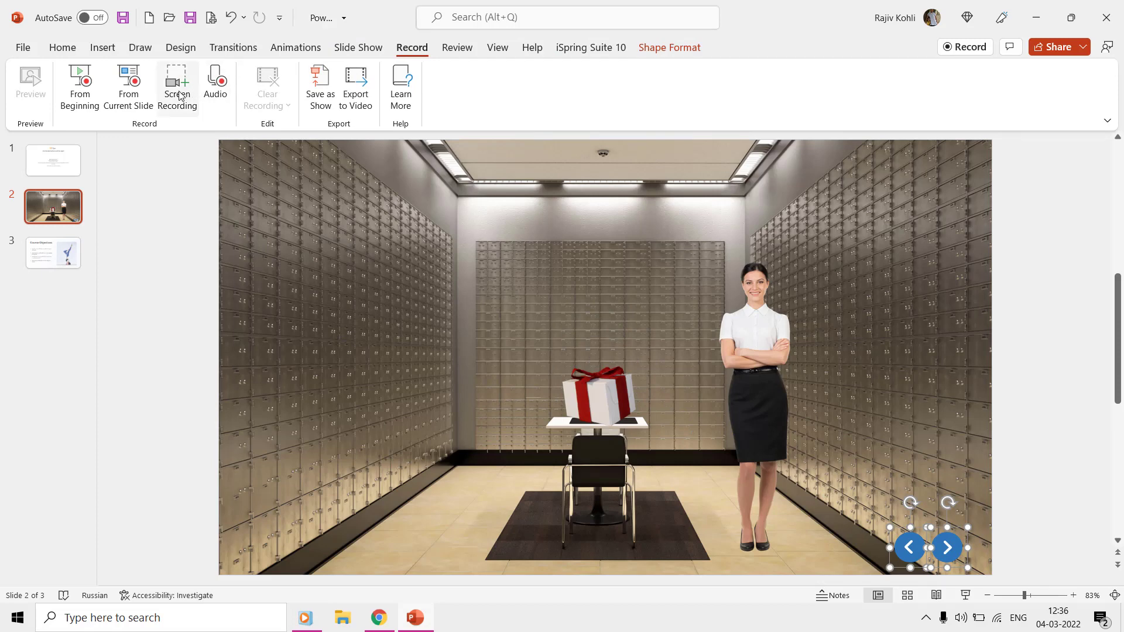
left_click(105, 48)
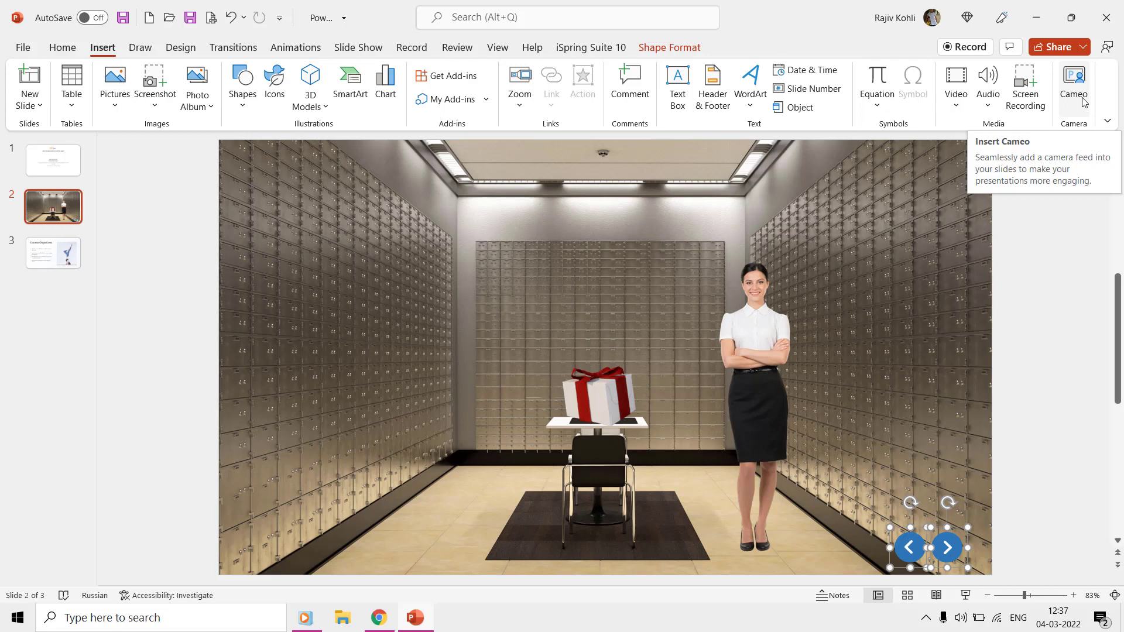
left_click(600, 44)
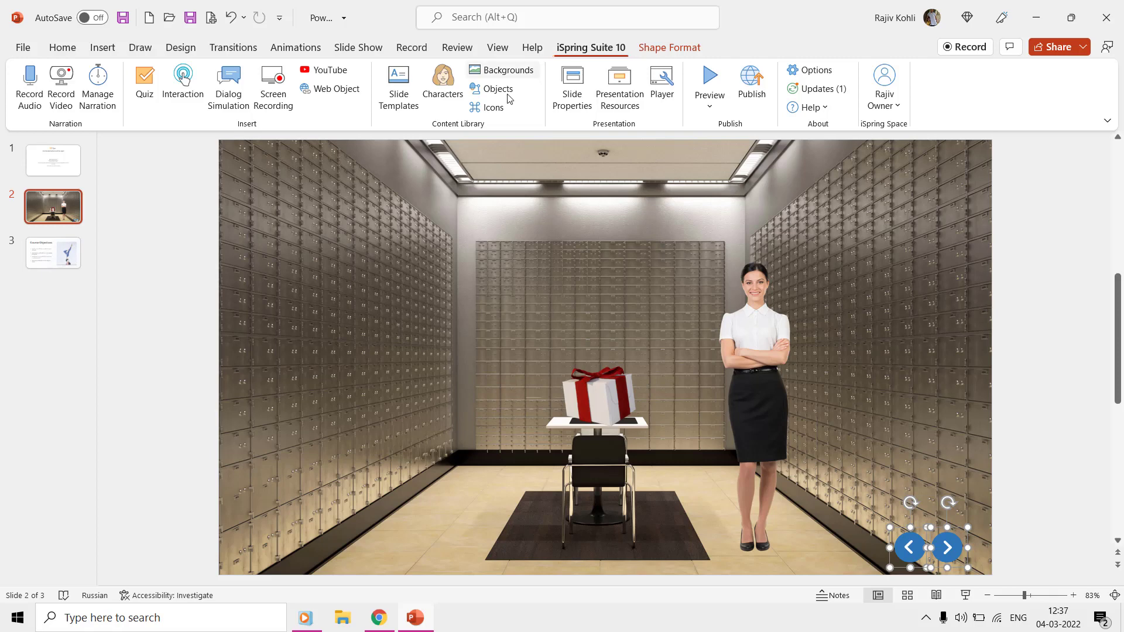
Step: Record a 4.4-second screen-and-webcam clip of the slide as a new Cam Pro recording
left_click(271, 110)
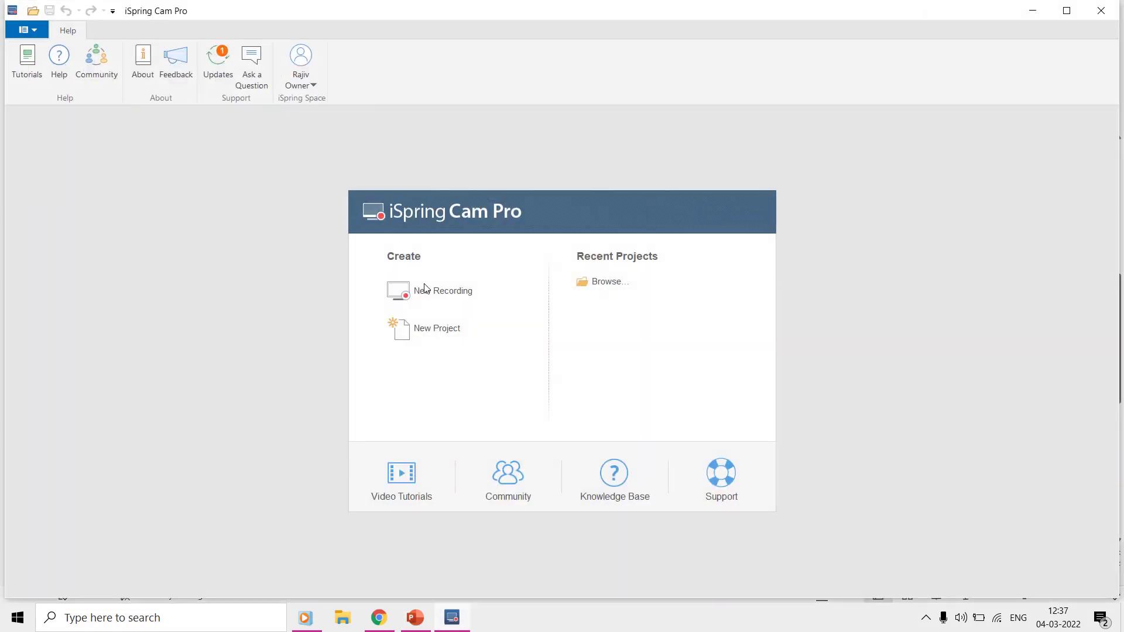
left_click(424, 286)
left_click(370, 305)
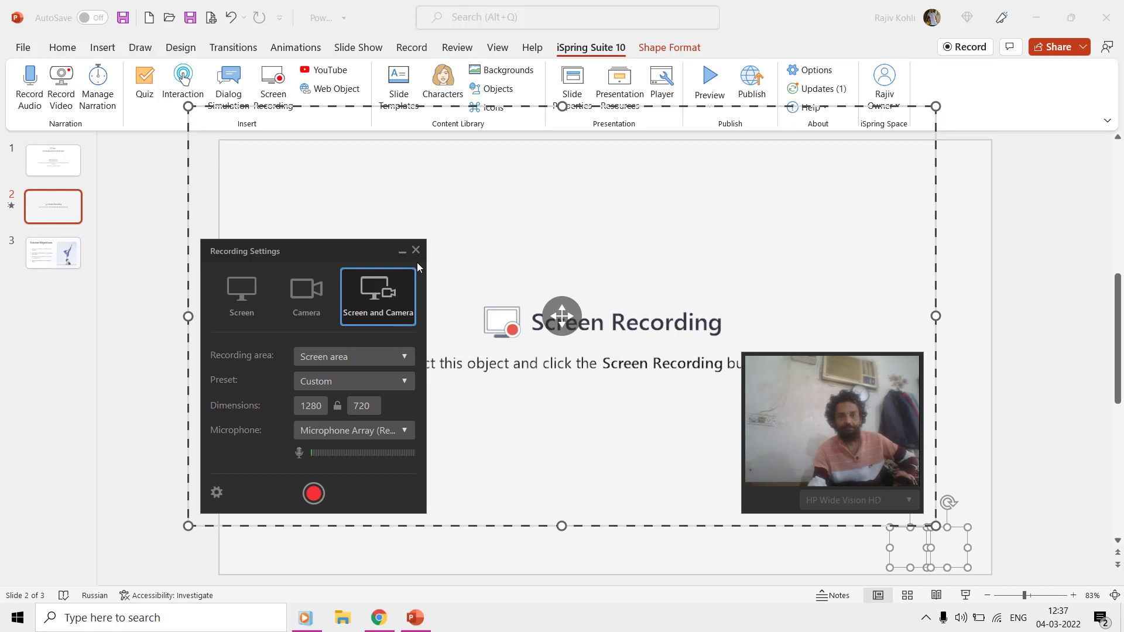
left_click(314, 494)
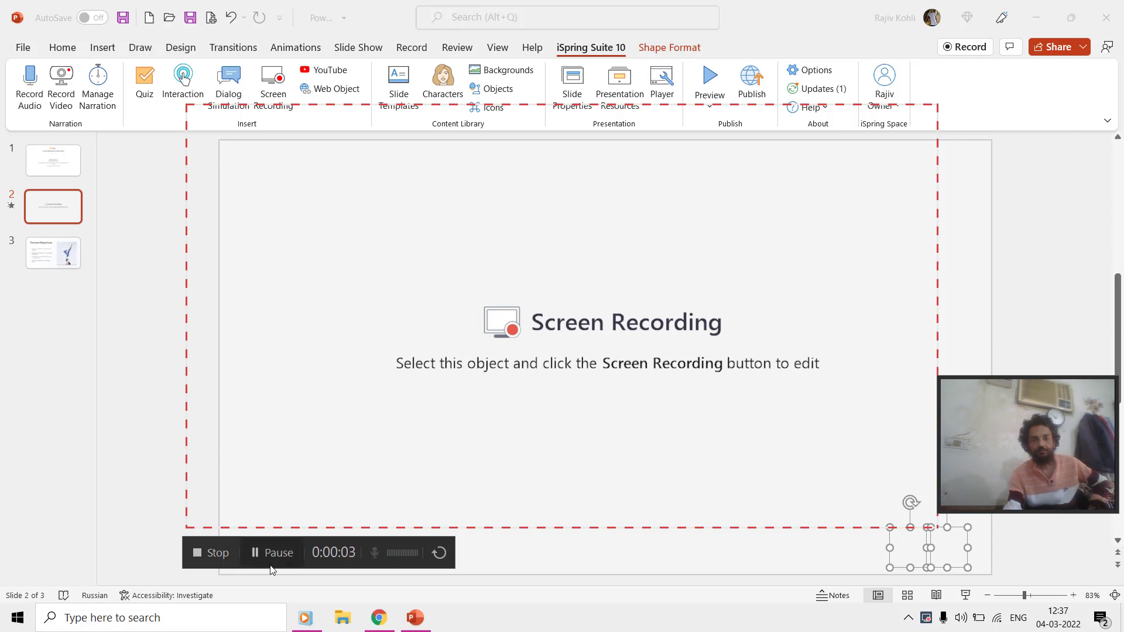
left_click(223, 556)
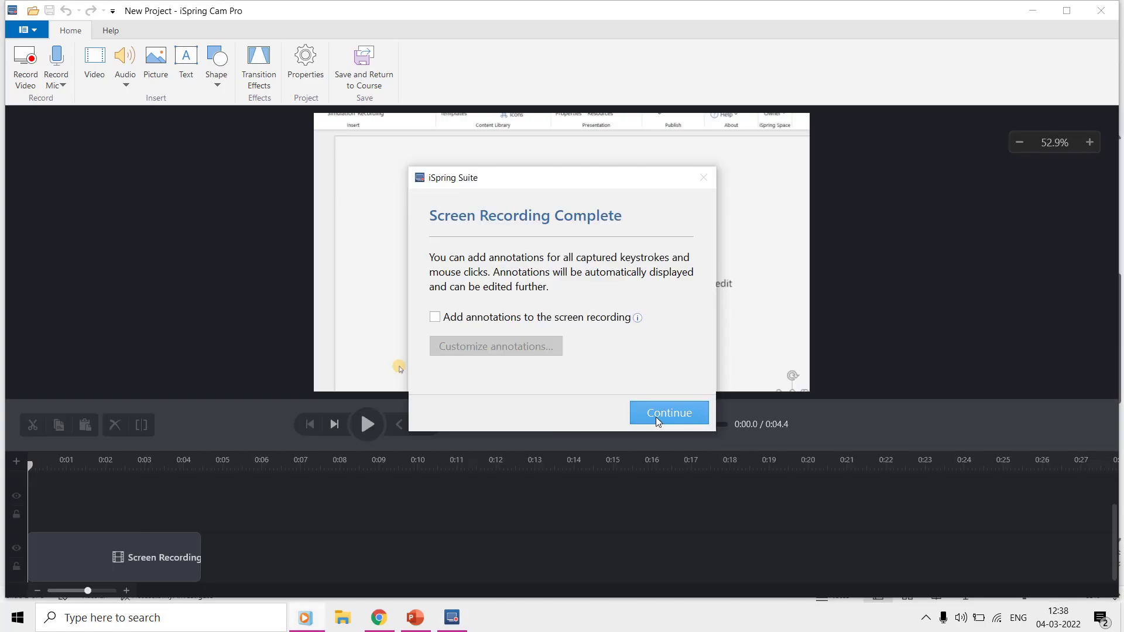
Step: Dismiss the recording-complete notice, enlarge the timeline area and add an empty track
left_click(655, 417)
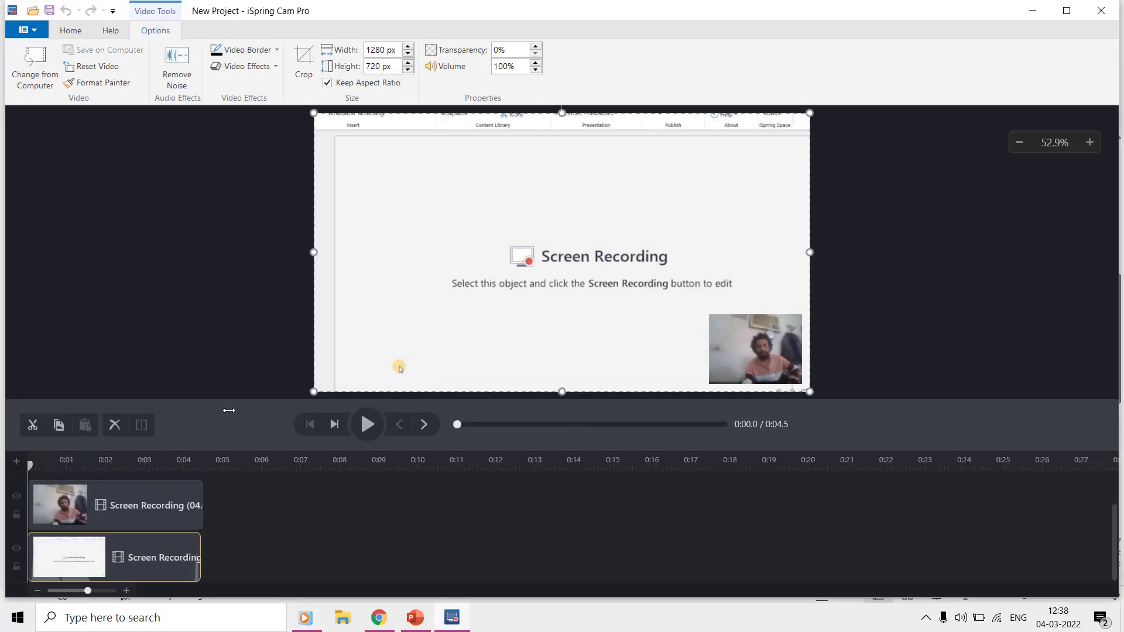
left_click_drag(229, 400, 238, 357)
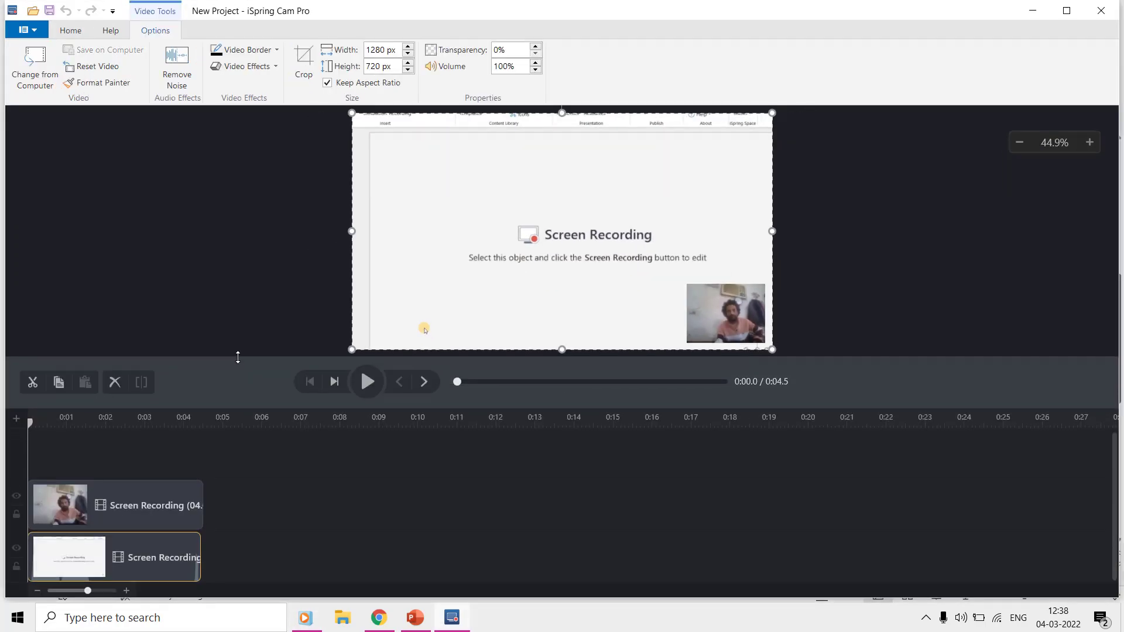
left_click(17, 420)
scroll(52, 467, "up", 1)
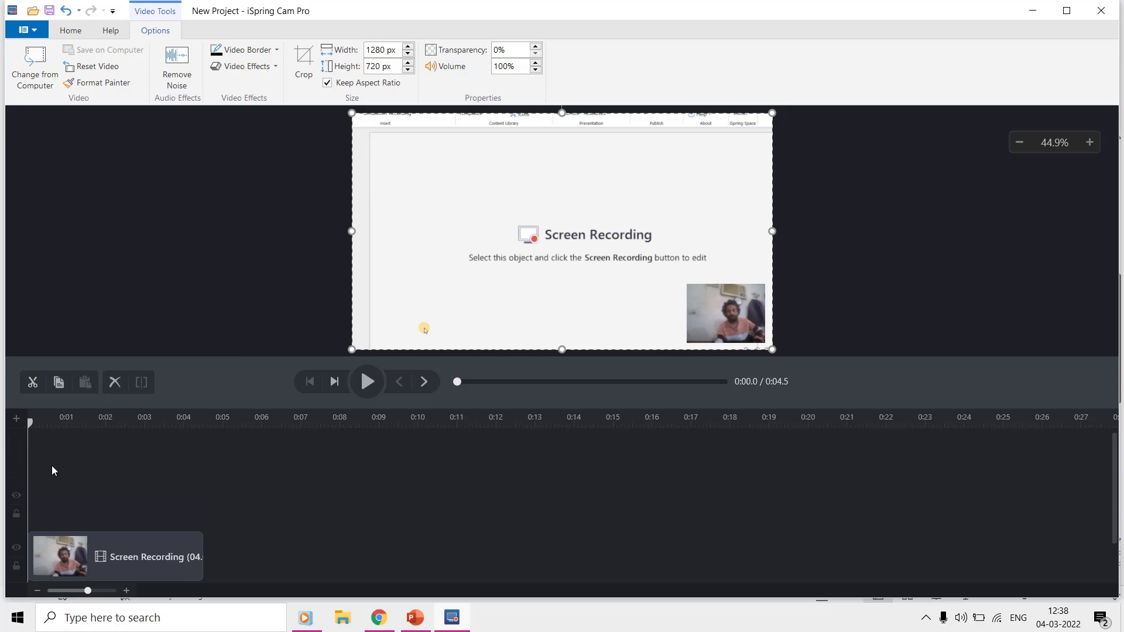
scroll(30, 469, "down", 1)
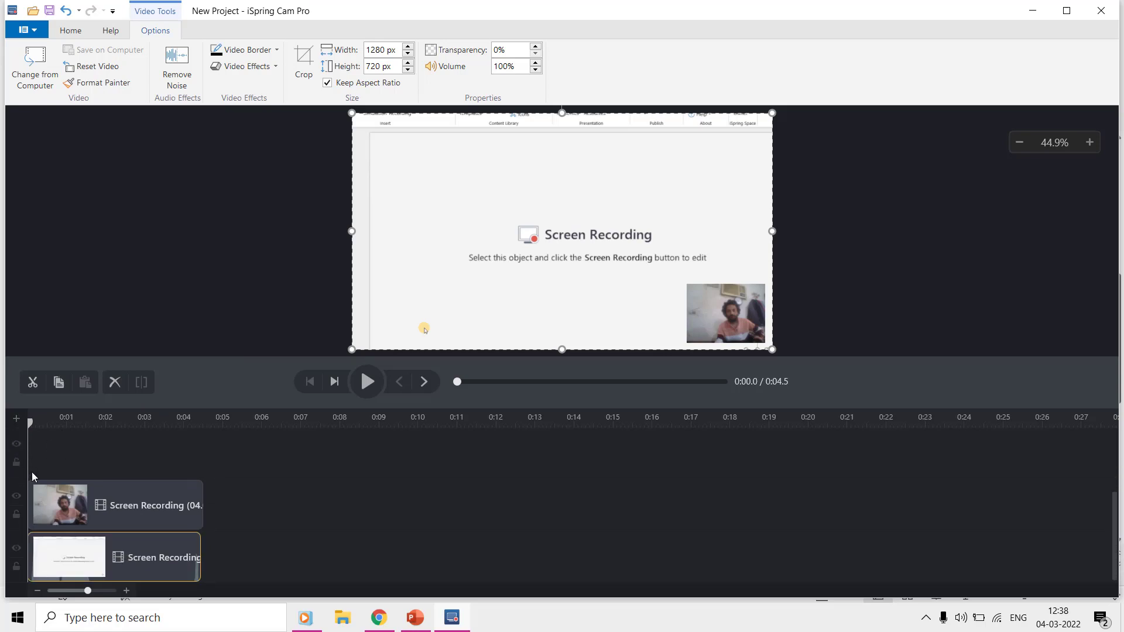
Step: Browse the Shape and Transition Effects galleries, then view the video clip options
left_click(75, 31)
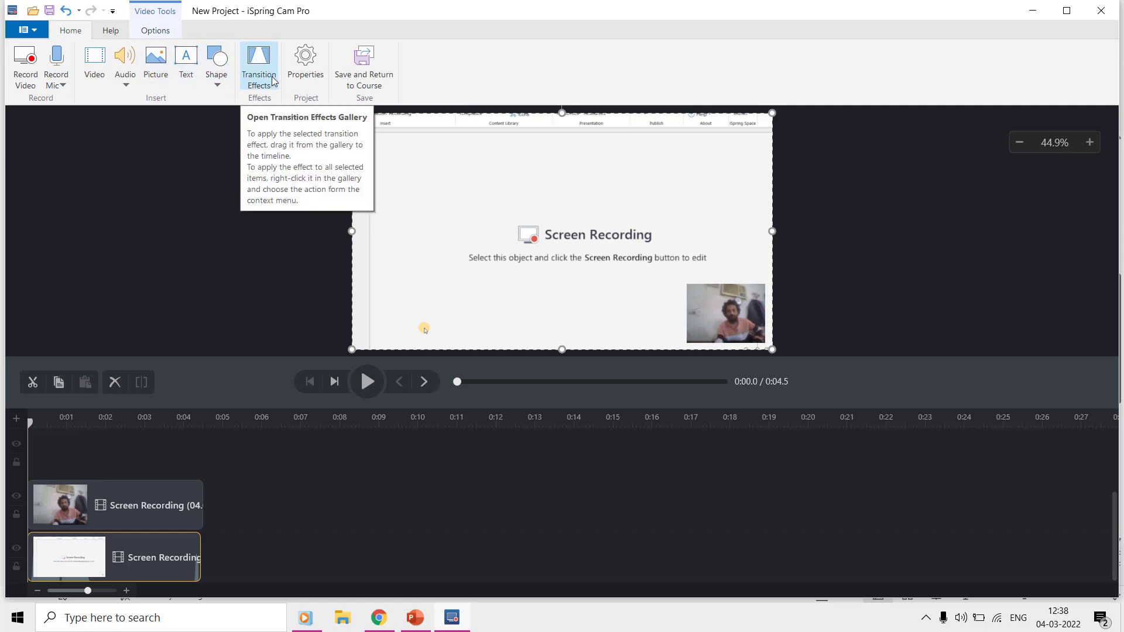
left_click(214, 78)
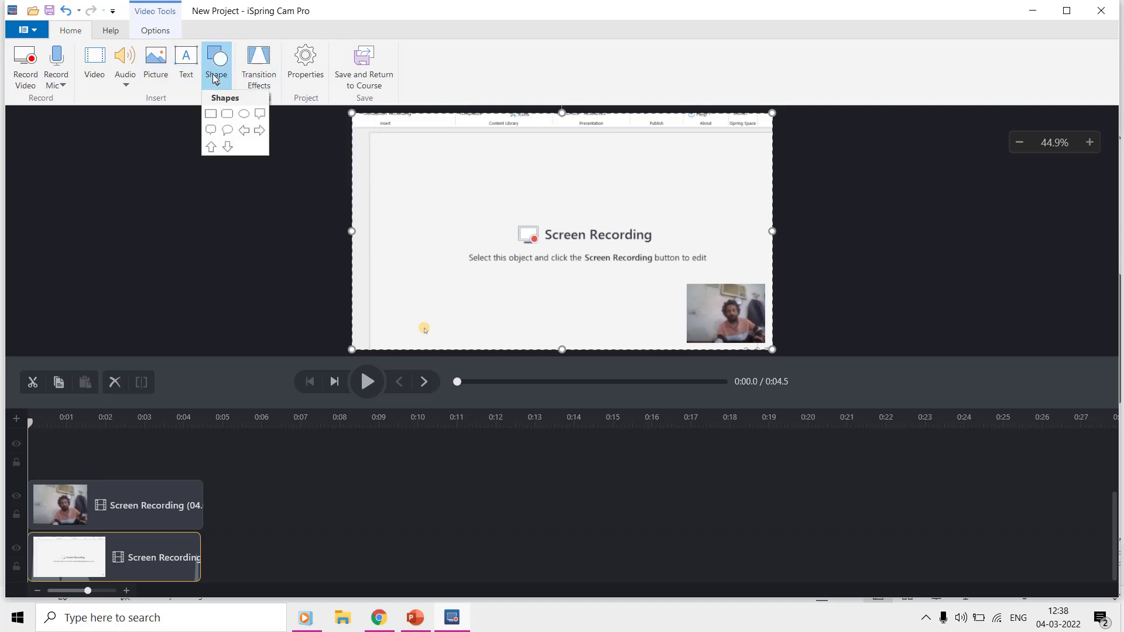
left_click(250, 76)
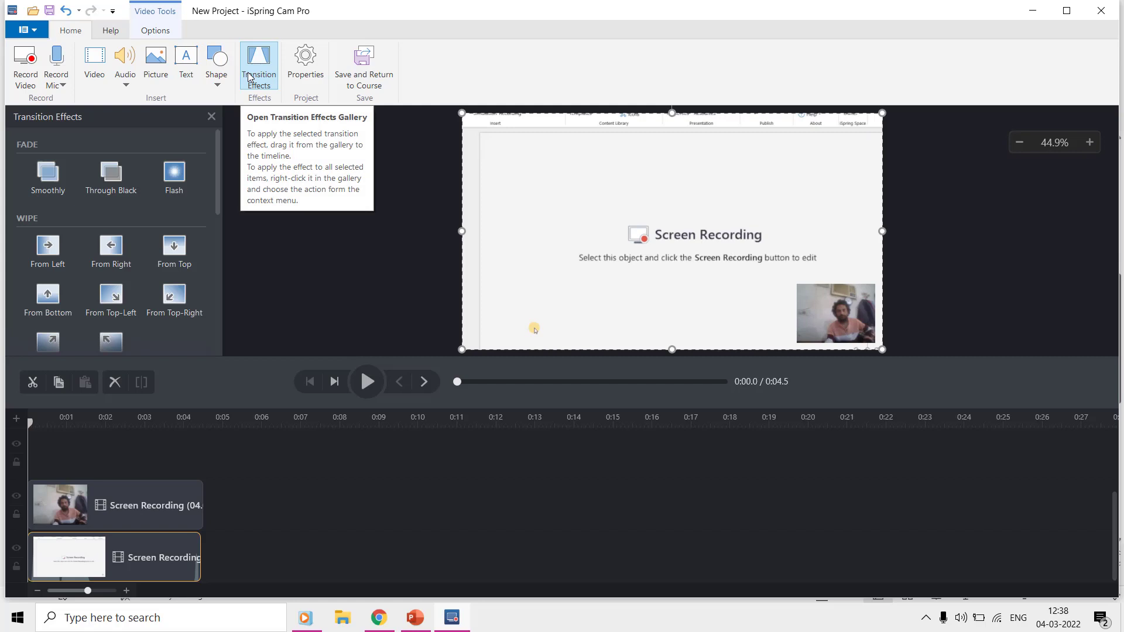
left_click(250, 77)
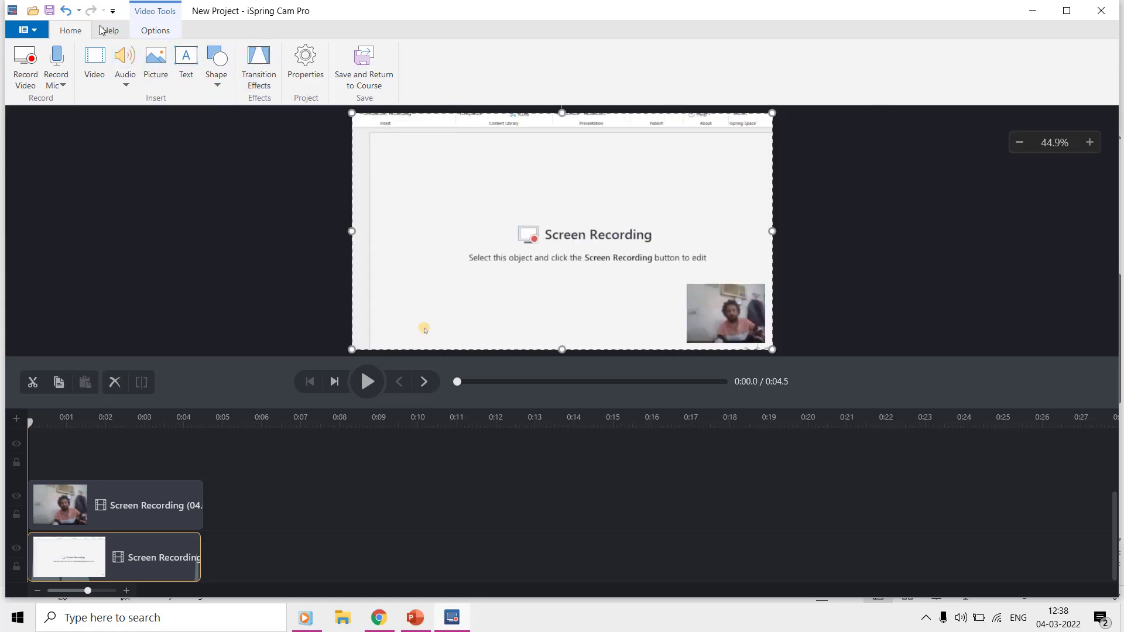
left_click(169, 36)
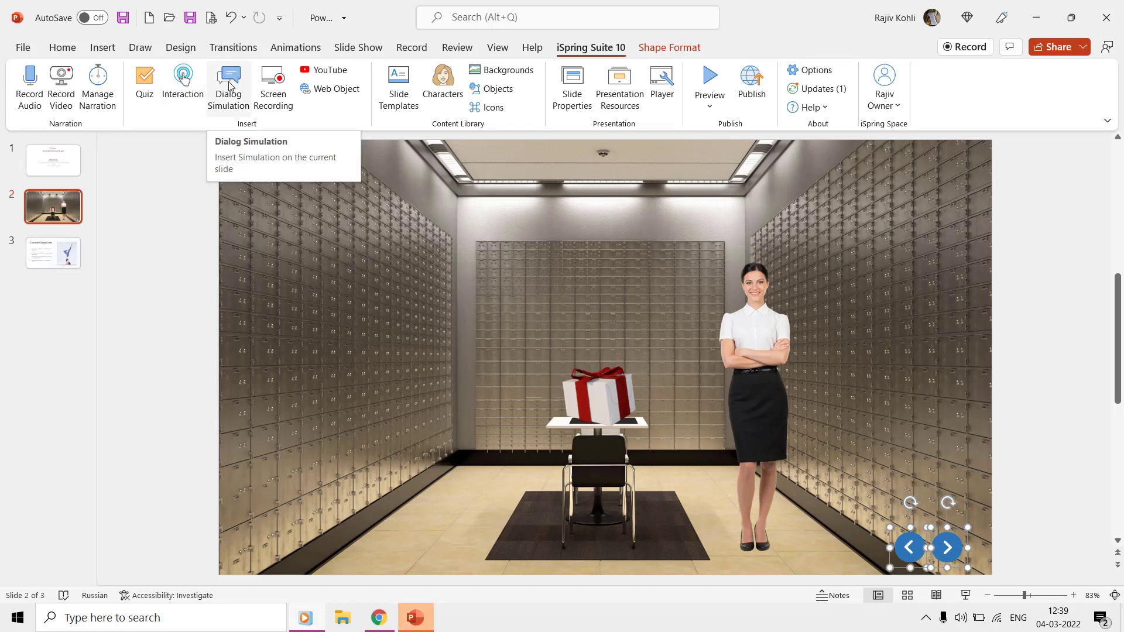
left_click(184, 97)
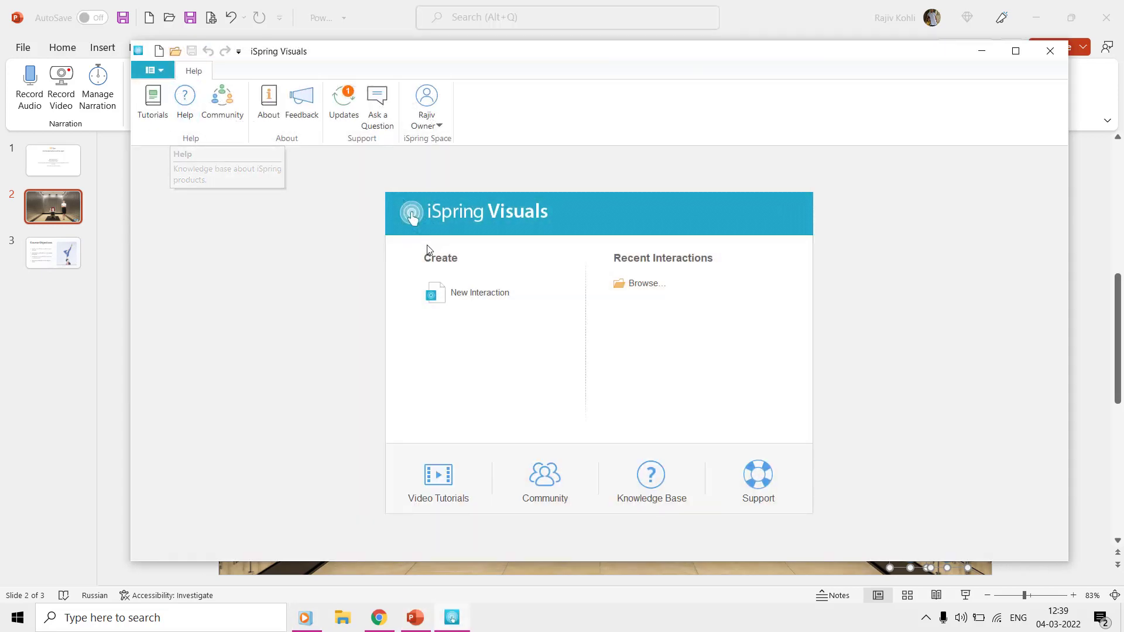
left_click(463, 291)
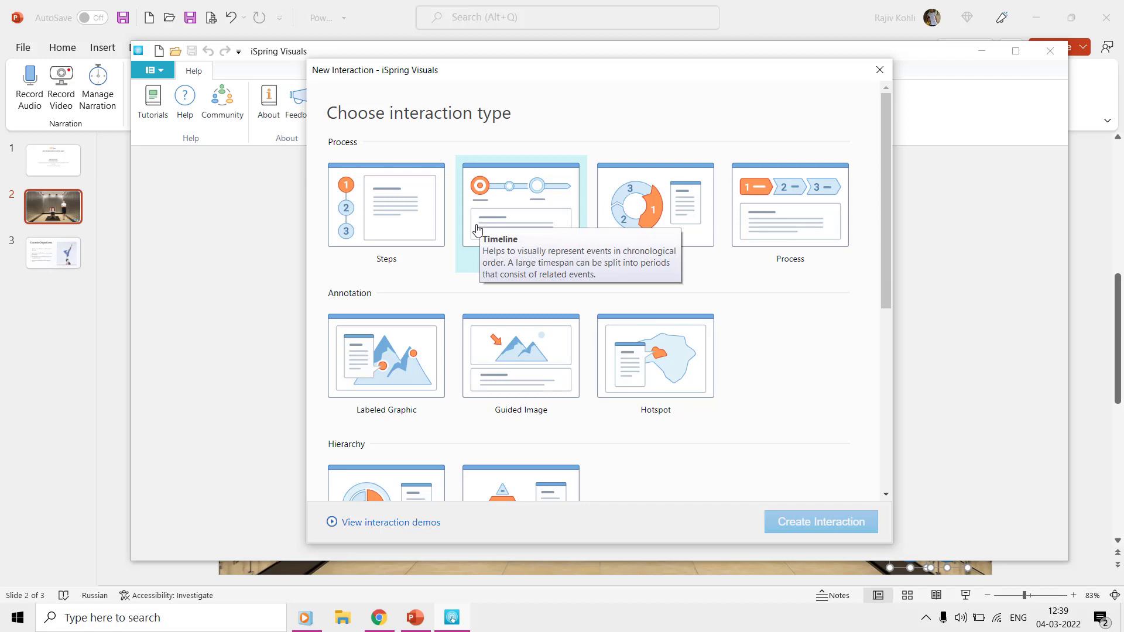
left_click(410, 241)
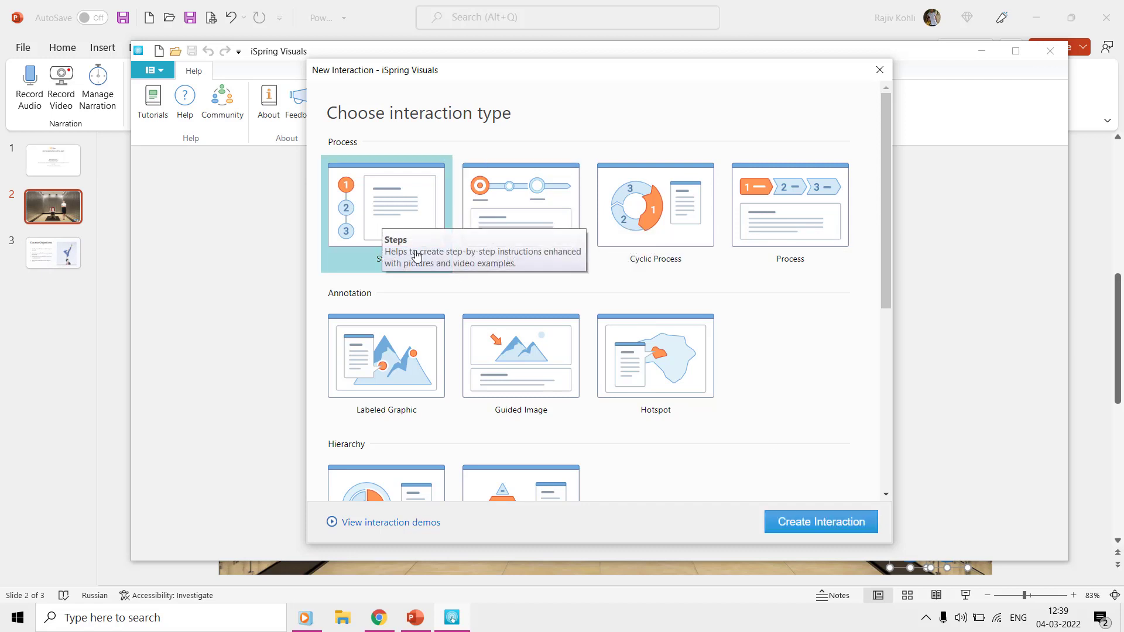
left_click(854, 530)
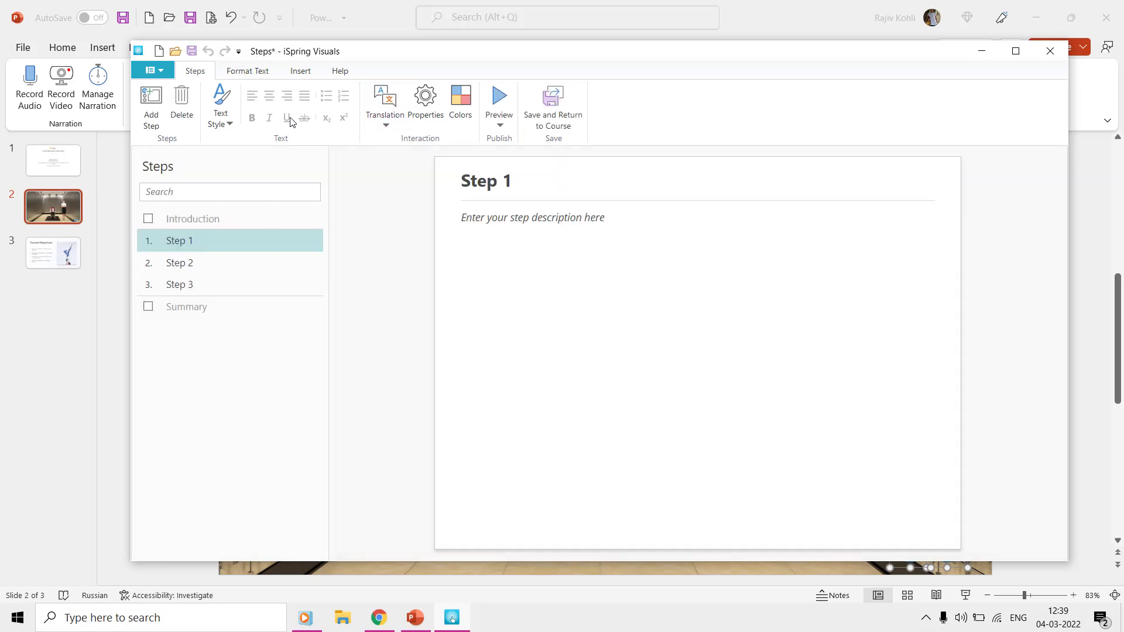
left_click(245, 72)
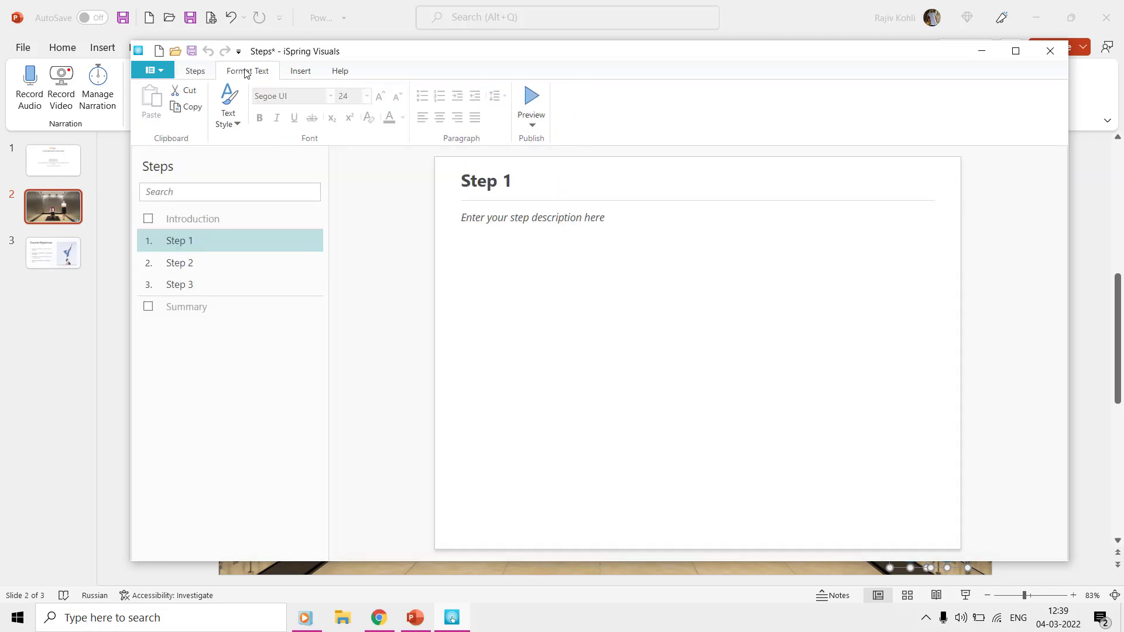
left_click(297, 79)
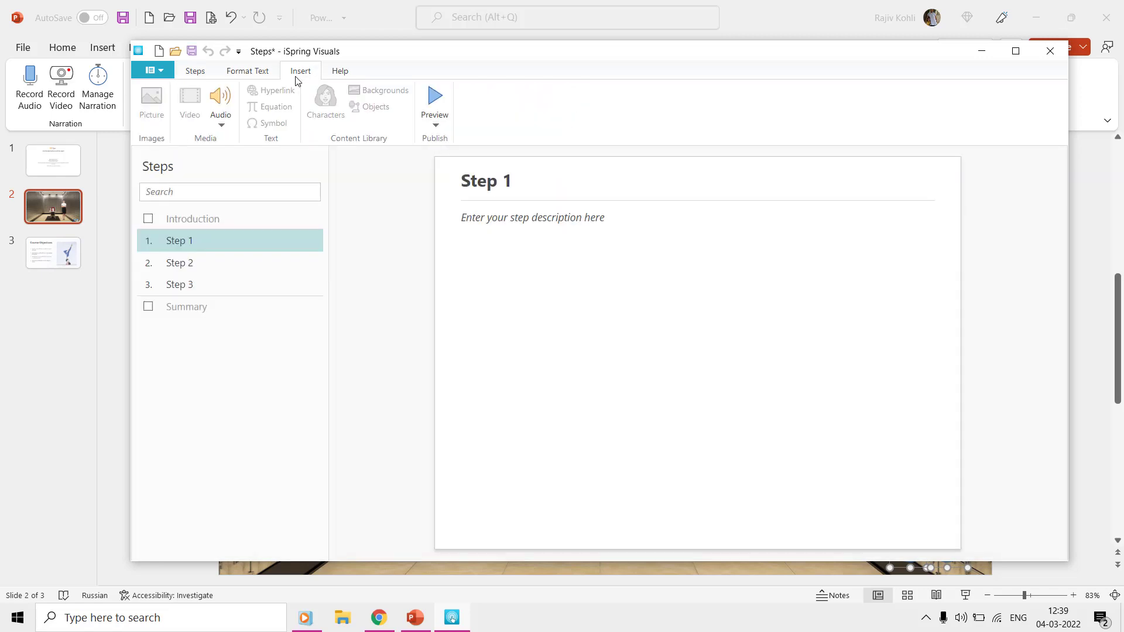
left_click(1049, 51)
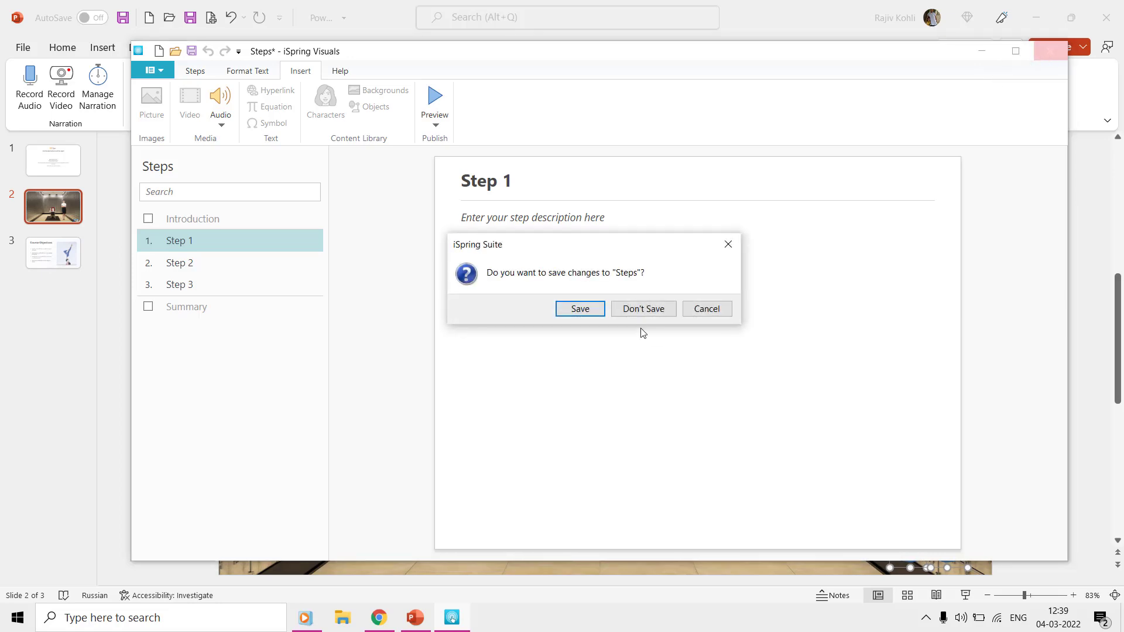
left_click(644, 309)
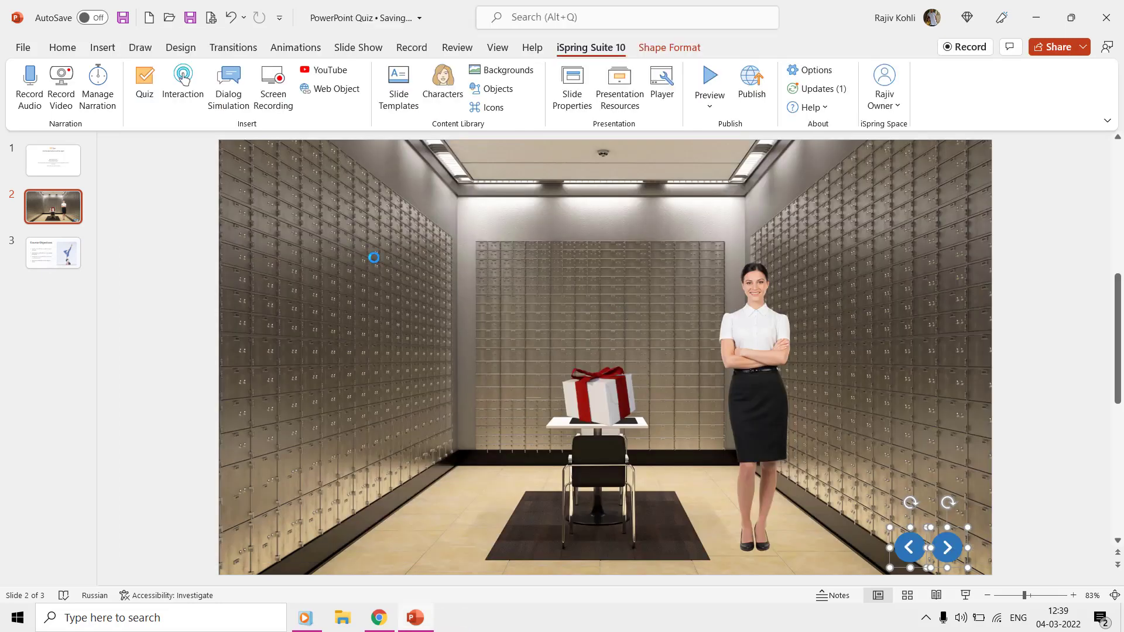
Step: Create a new TalkMaster simulation whose first scene uses the first built-in businesswoman
left_click(230, 100)
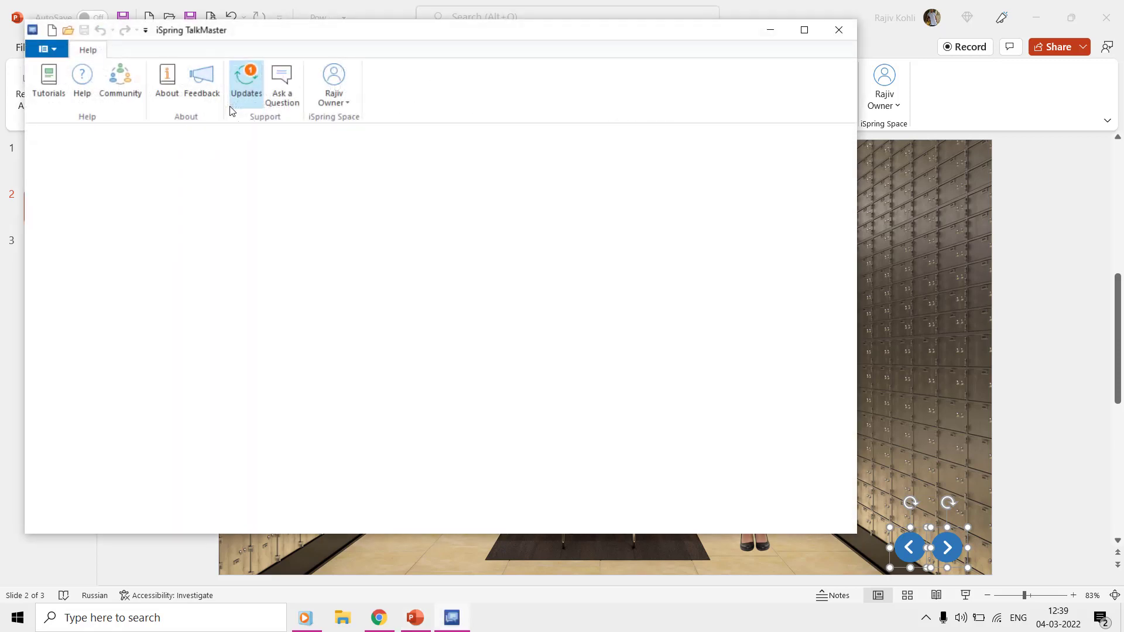
left_click(302, 270)
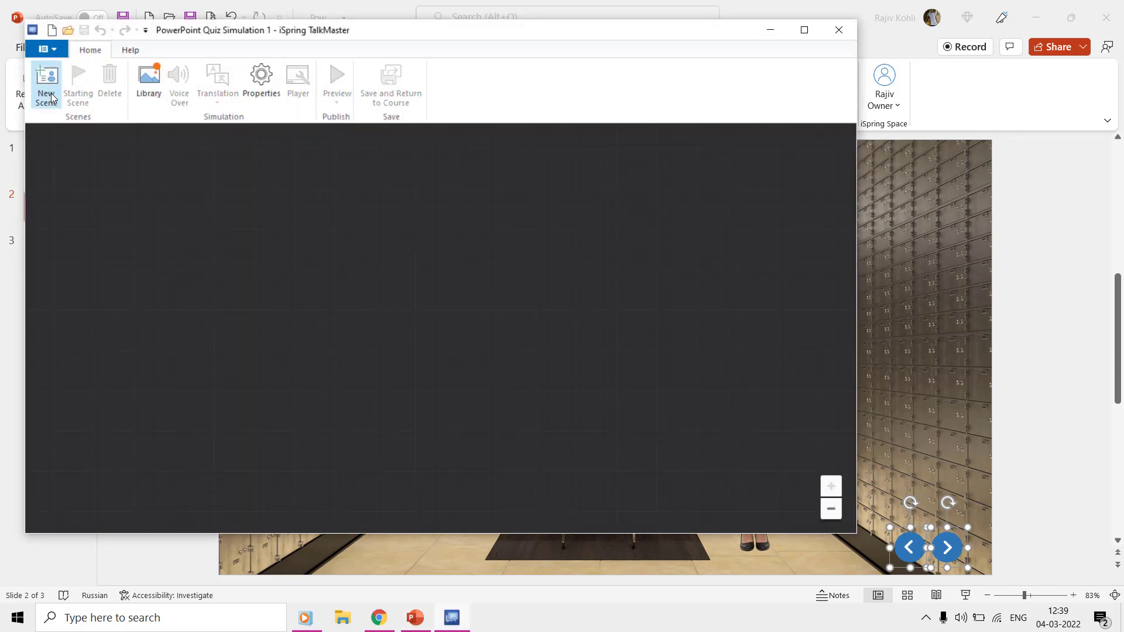
left_click(46, 82)
left_click(595, 242)
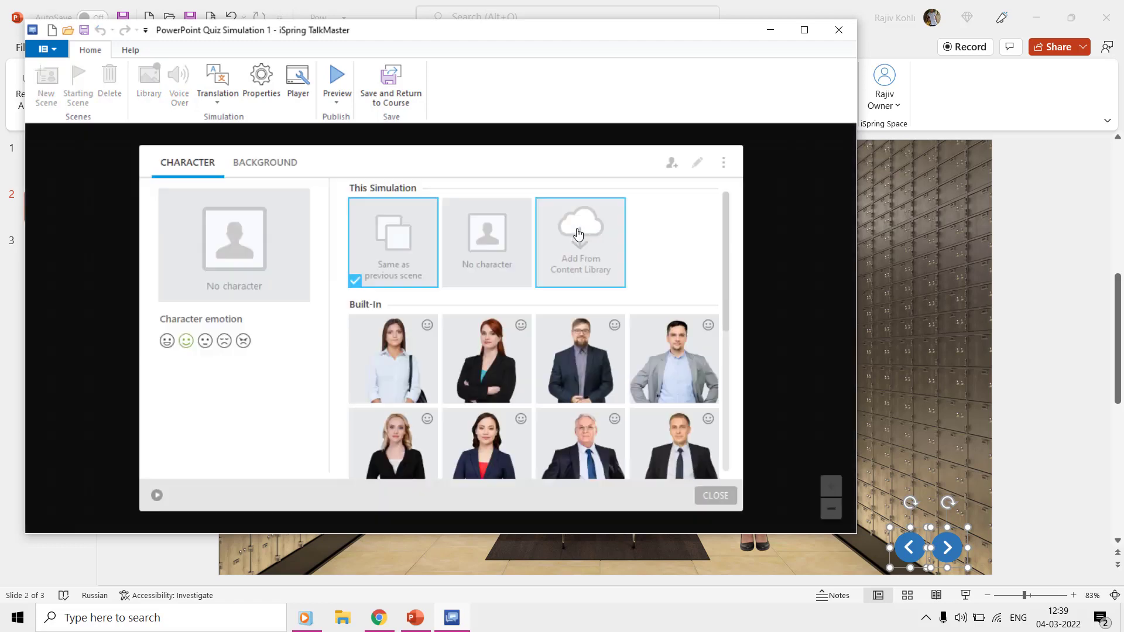
left_click(417, 354)
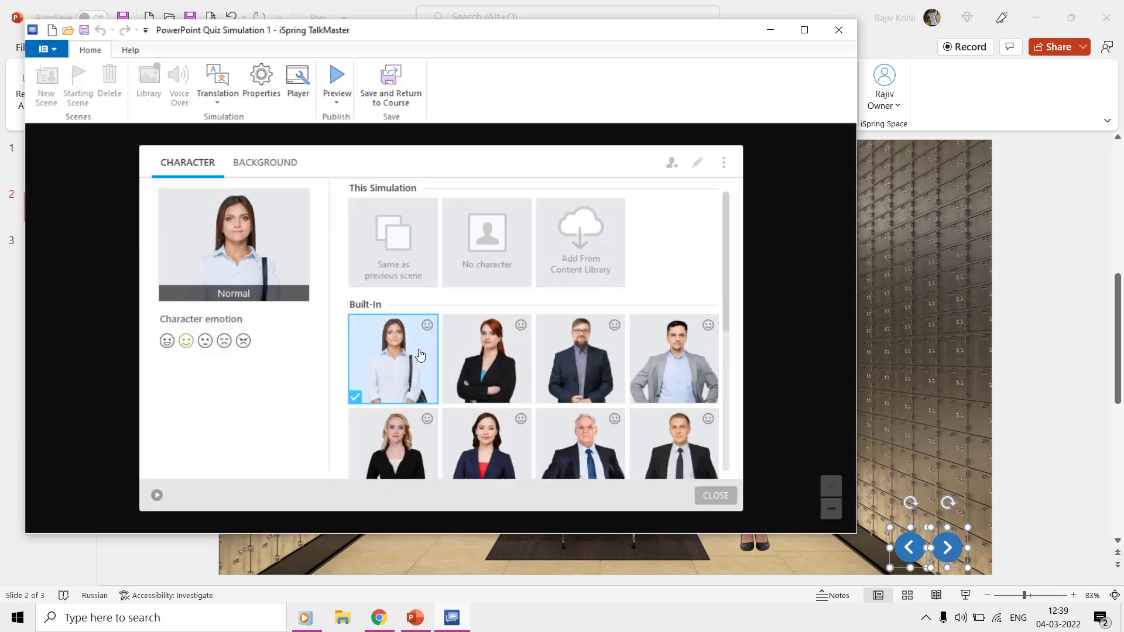
left_click(716, 496)
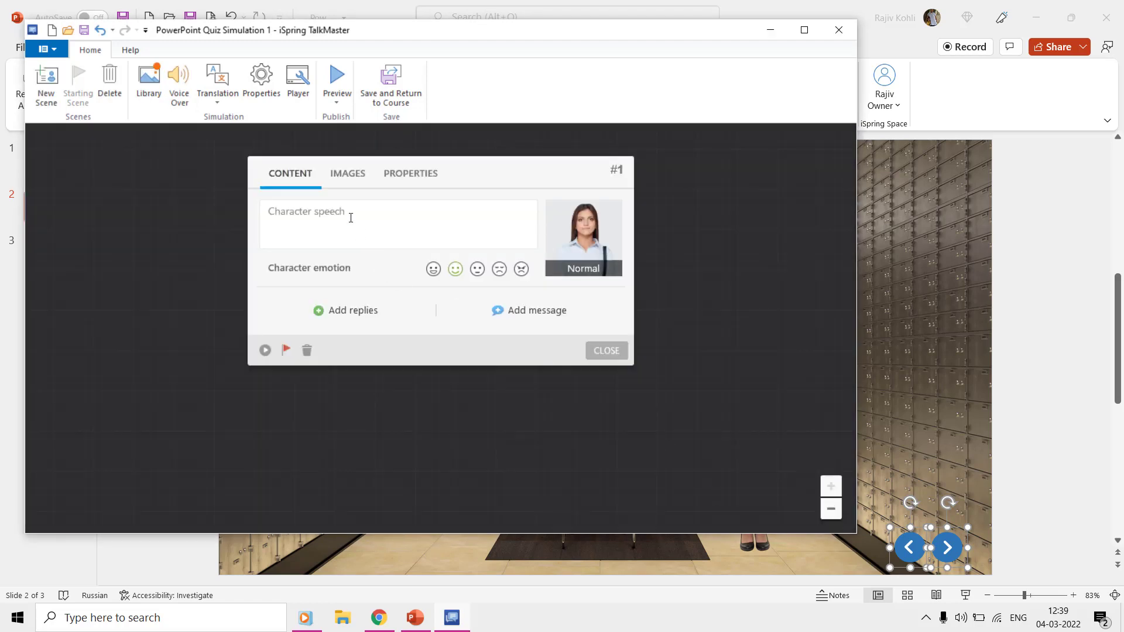
Step: Give scene #1 the line 'Hi there' and the reply 'Hi'
left_click(350, 218)
type("Hi there")
left_click(336, 316)
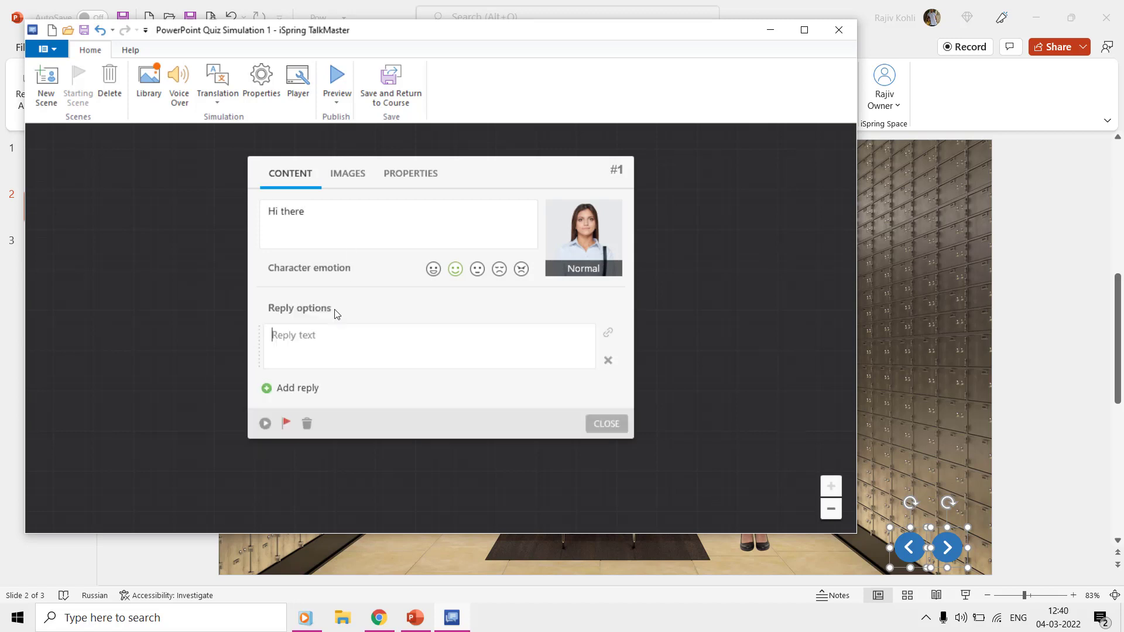
left_click(329, 351)
type("Hi")
left_click(599, 422)
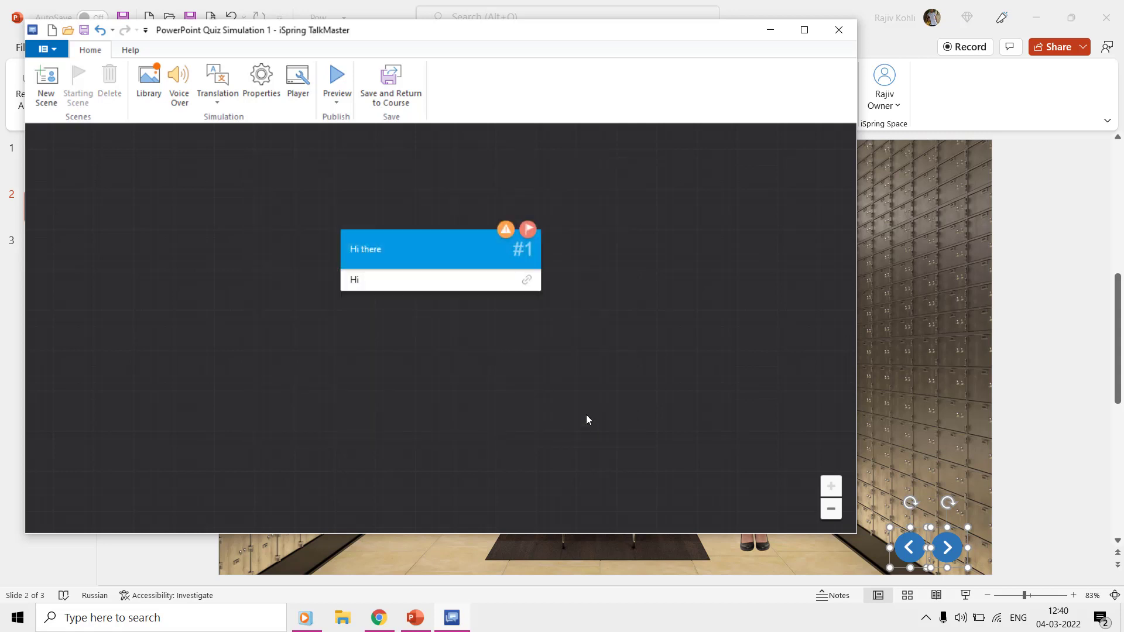
Step: Add scene #2 with the line 'How are you?' and the reply 'Fine'
left_click(46, 85)
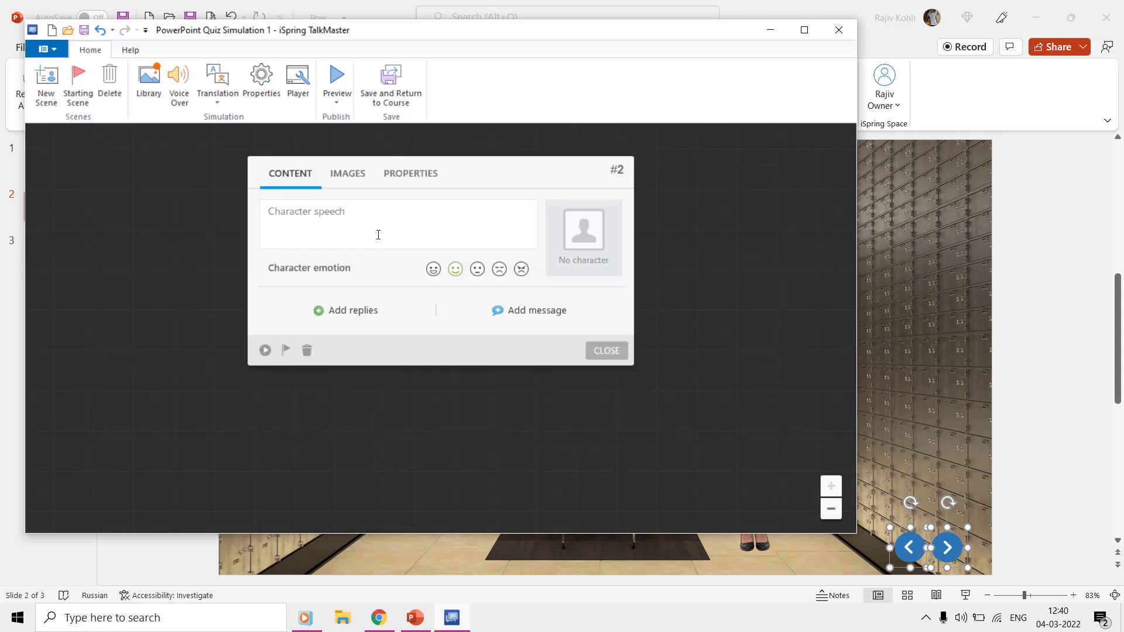
type("How are you?")
left_click(355, 313)
type("Fine")
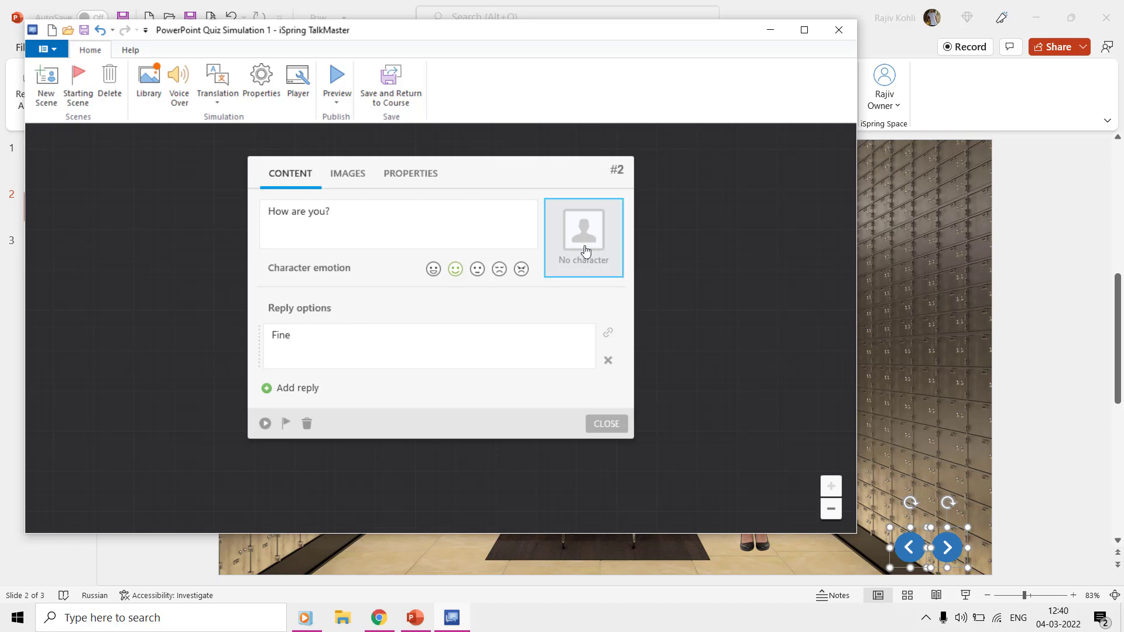
Step: Make the same woman scene #2's happy speaker, place it below scene #1, and save
left_click(584, 251)
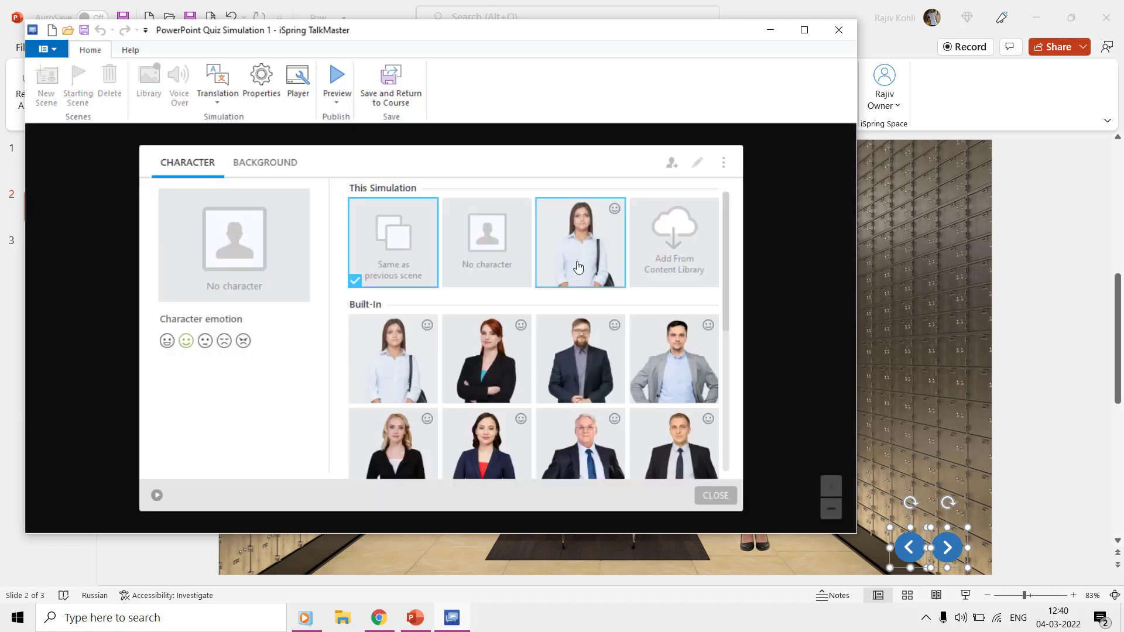
left_click(573, 246)
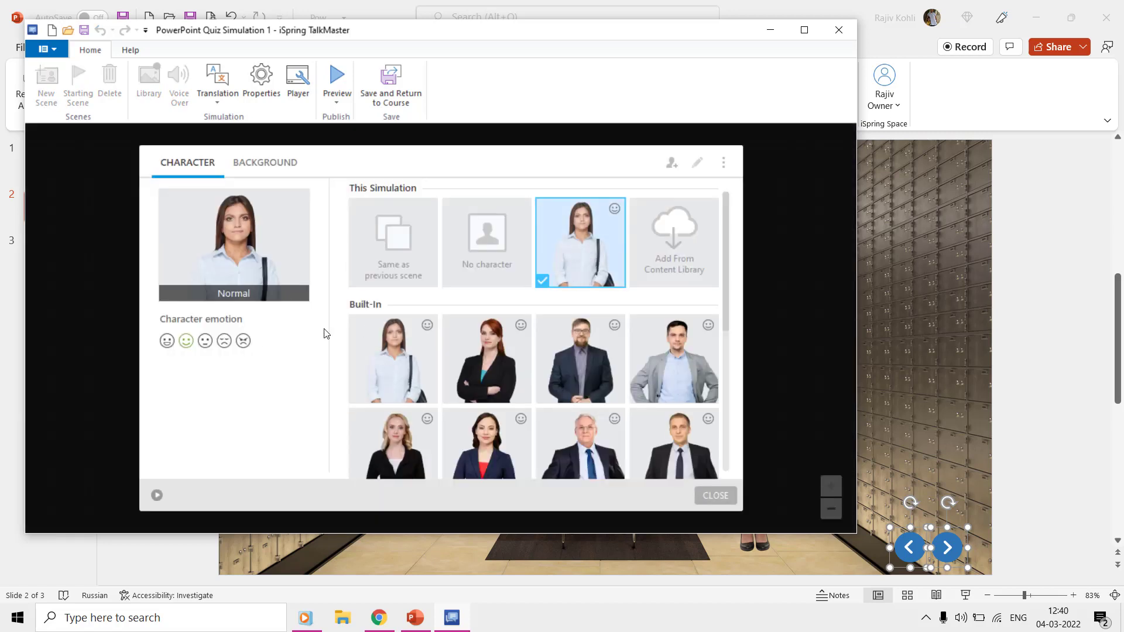
left_click(167, 341)
left_click(717, 496)
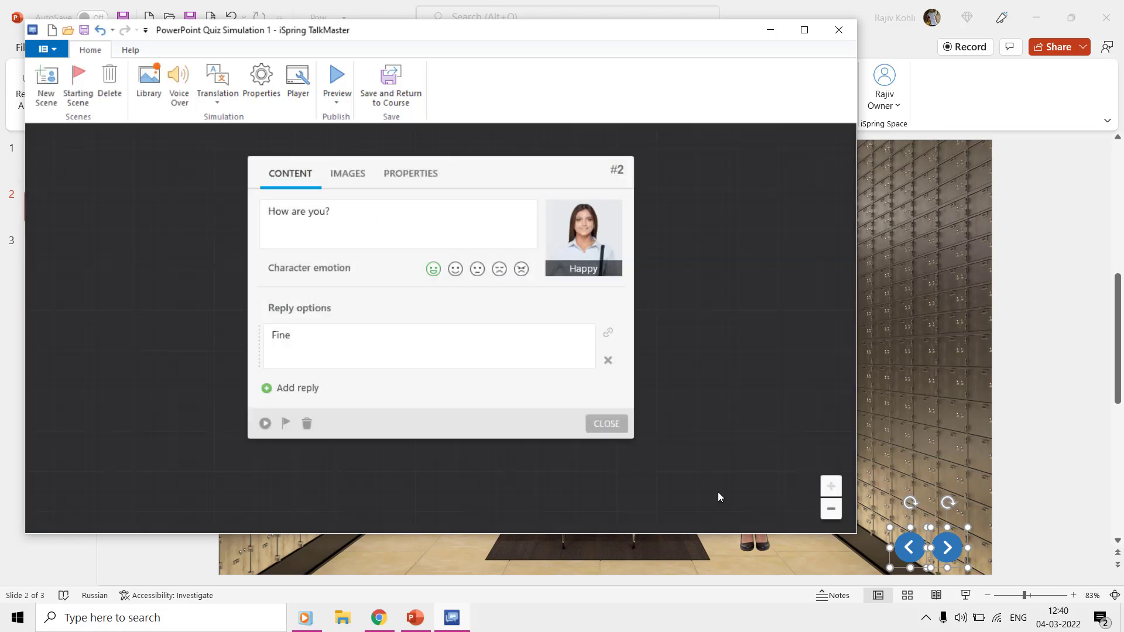
left_click(609, 424)
left_click_drag(422, 289, 427, 351)
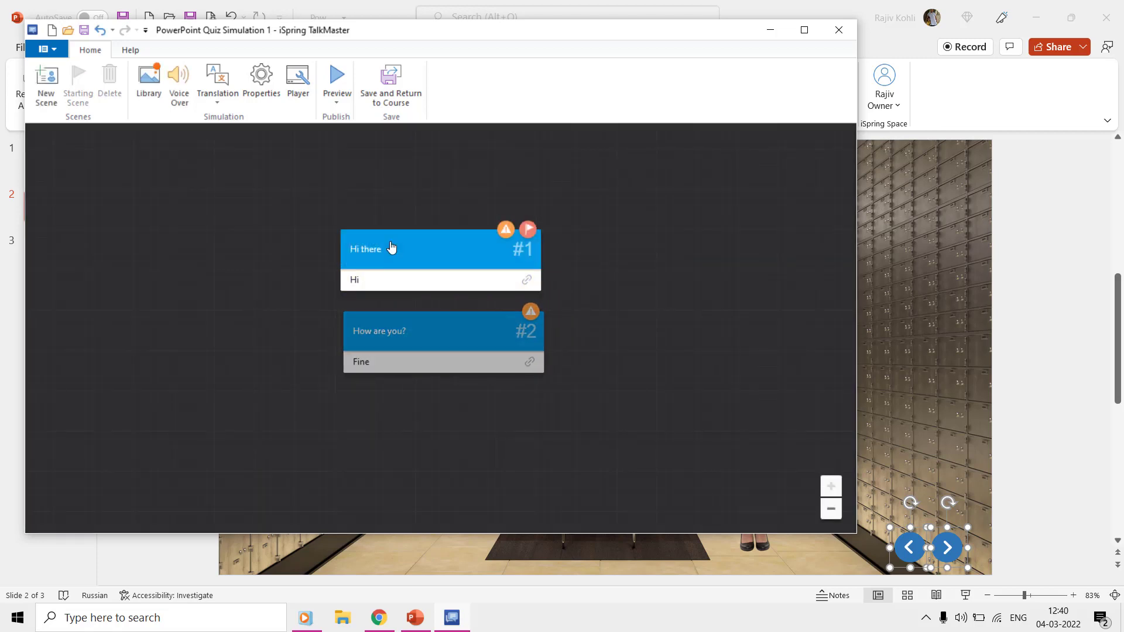
left_click(387, 97)
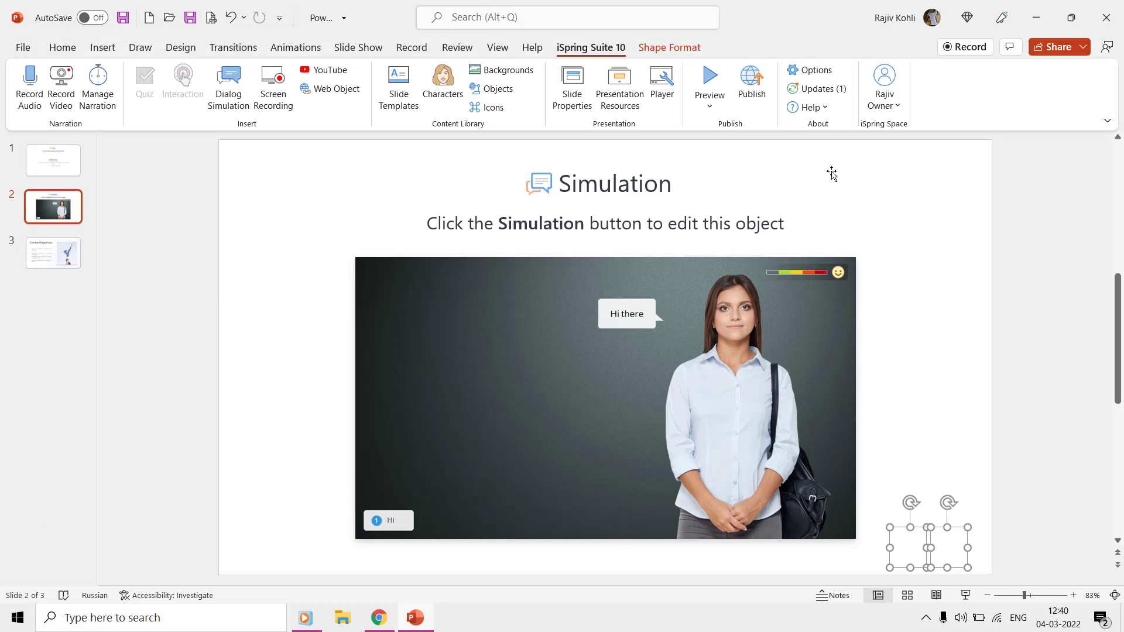
Step: Preview the course from the simulation slide to Course Objectives, then switch to Chrome
left_click(711, 108)
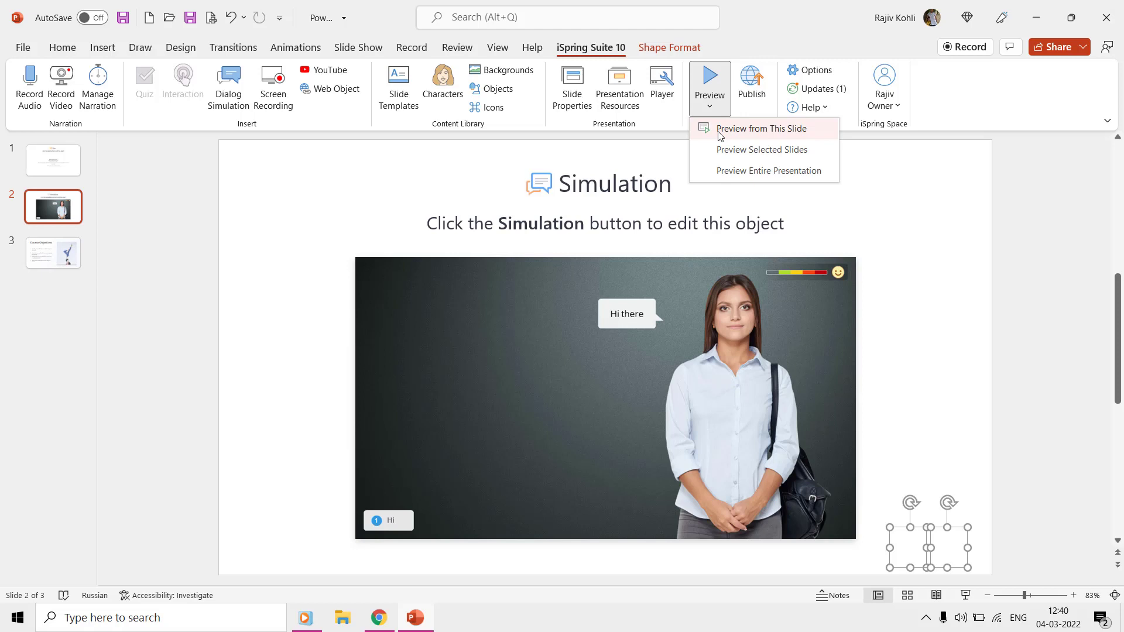
left_click(720, 131)
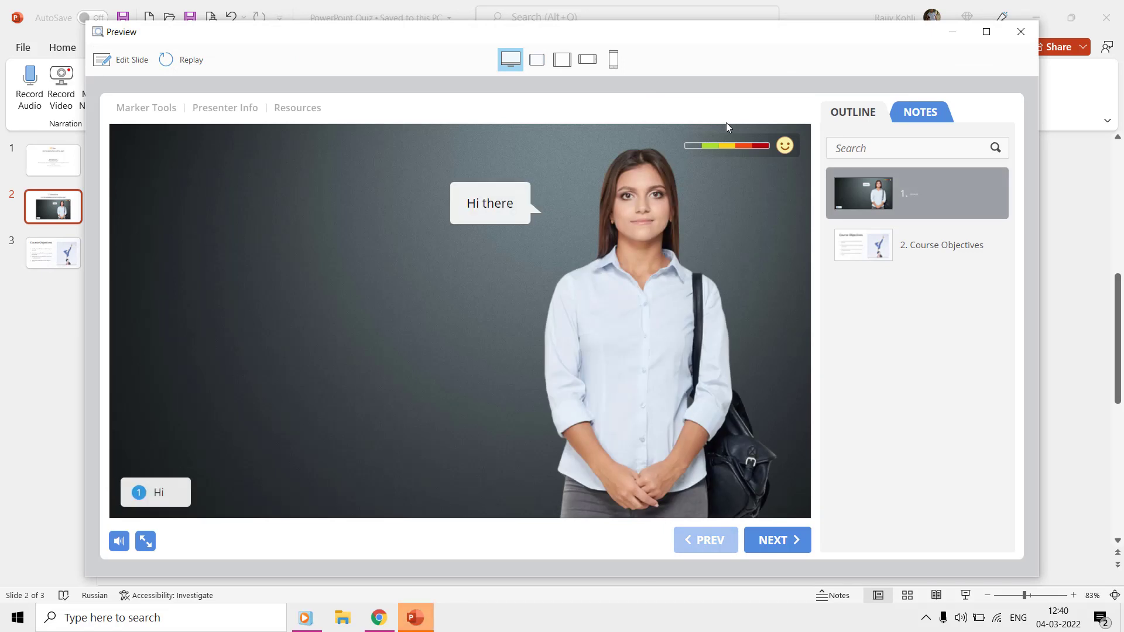
left_click(792, 541)
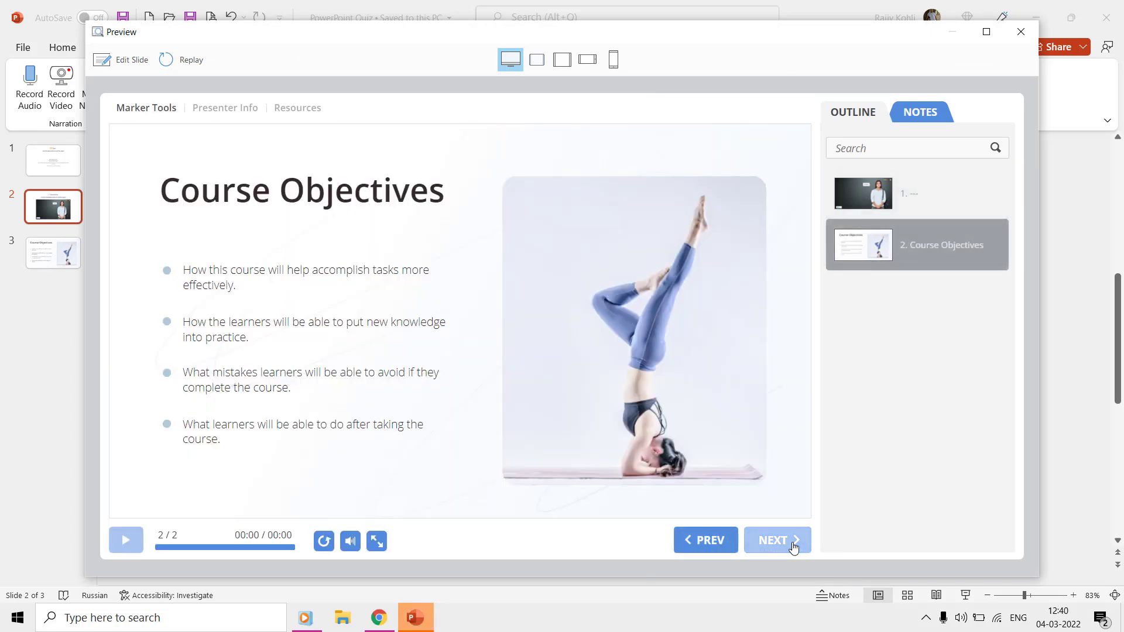
key("Escape")
left_click(380, 618)
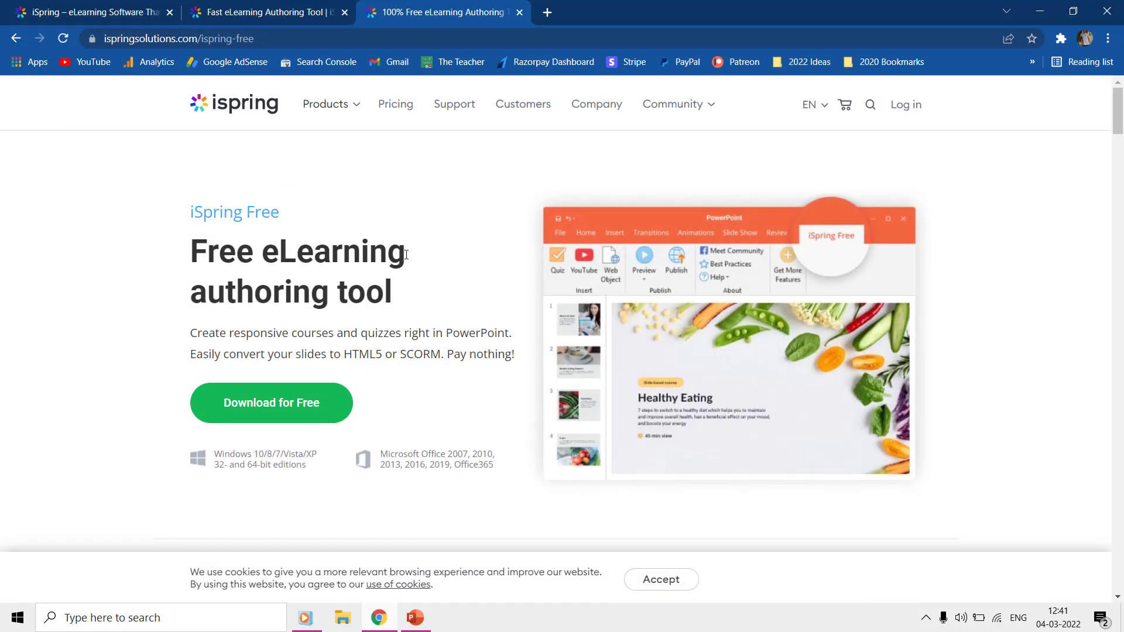
Step: Scroll the iSpring Free page past the selected 'Is iSpring Free really free?' answer to the LMS upload section
scroll(407, 254, "down", 5)
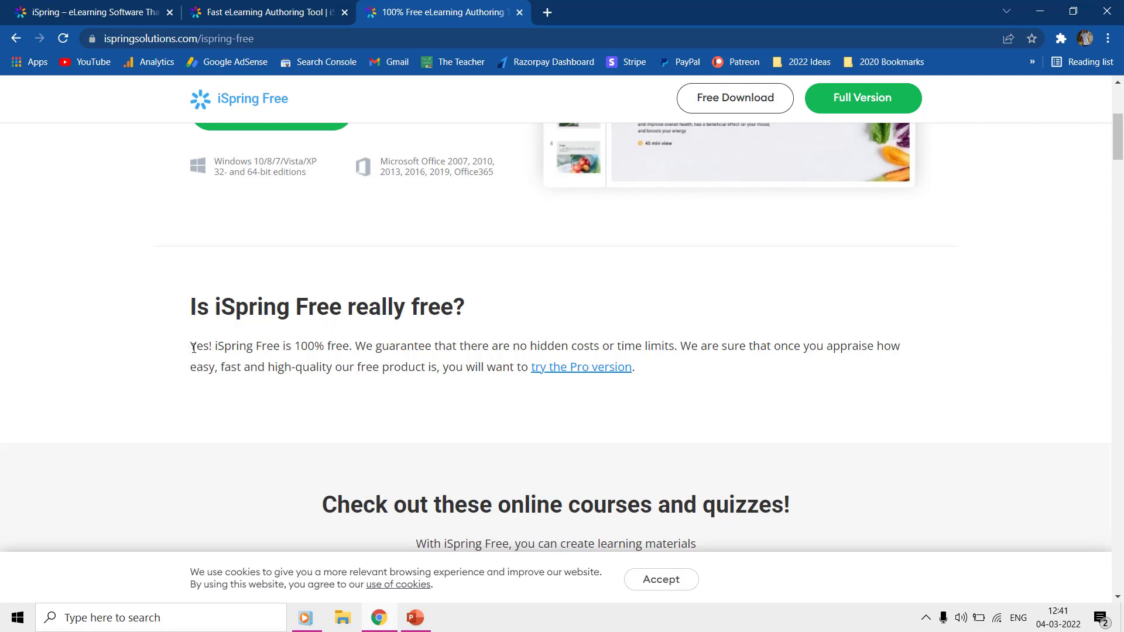
left_click_drag(193, 349, 639, 364)
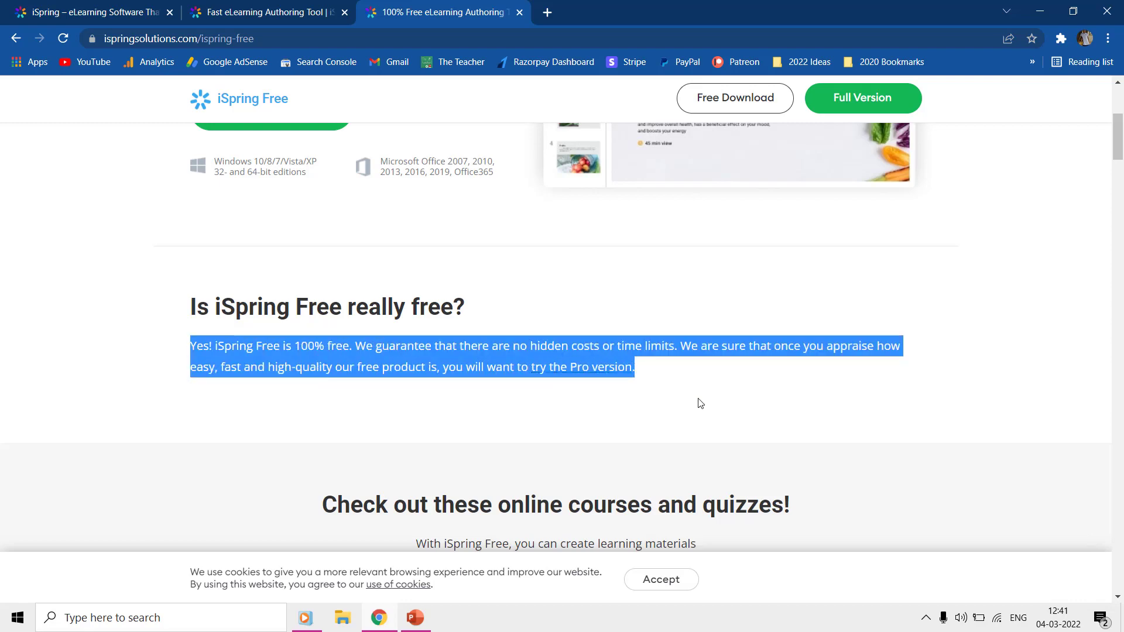
scroll(701, 404, "down", 4)
scroll(708, 369, "down", 8)
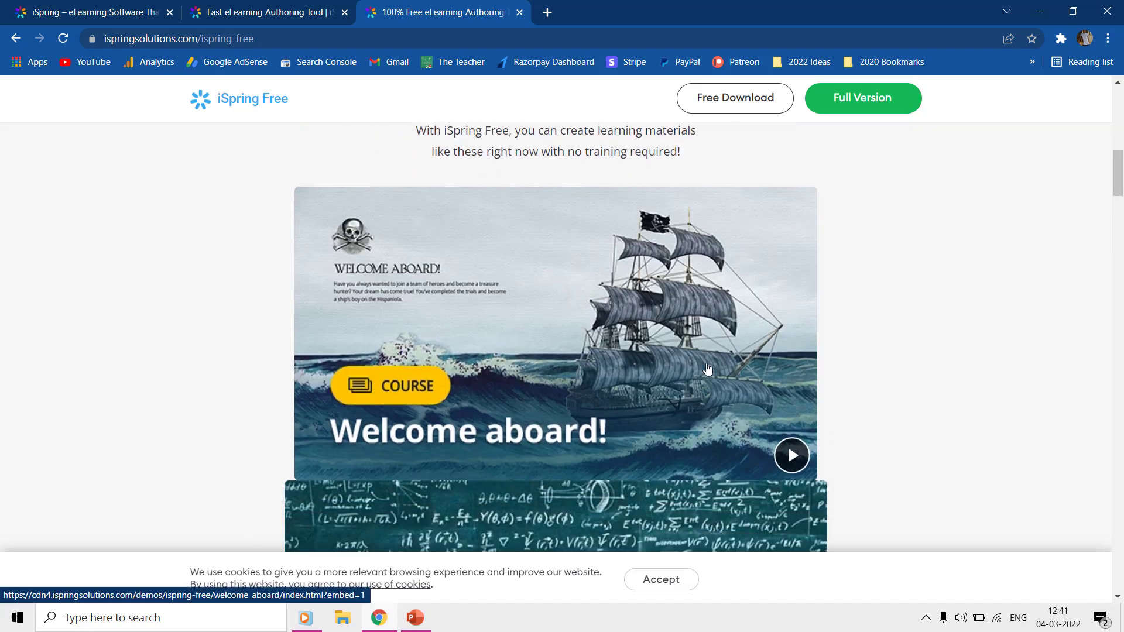
scroll(708, 369, "down", 5)
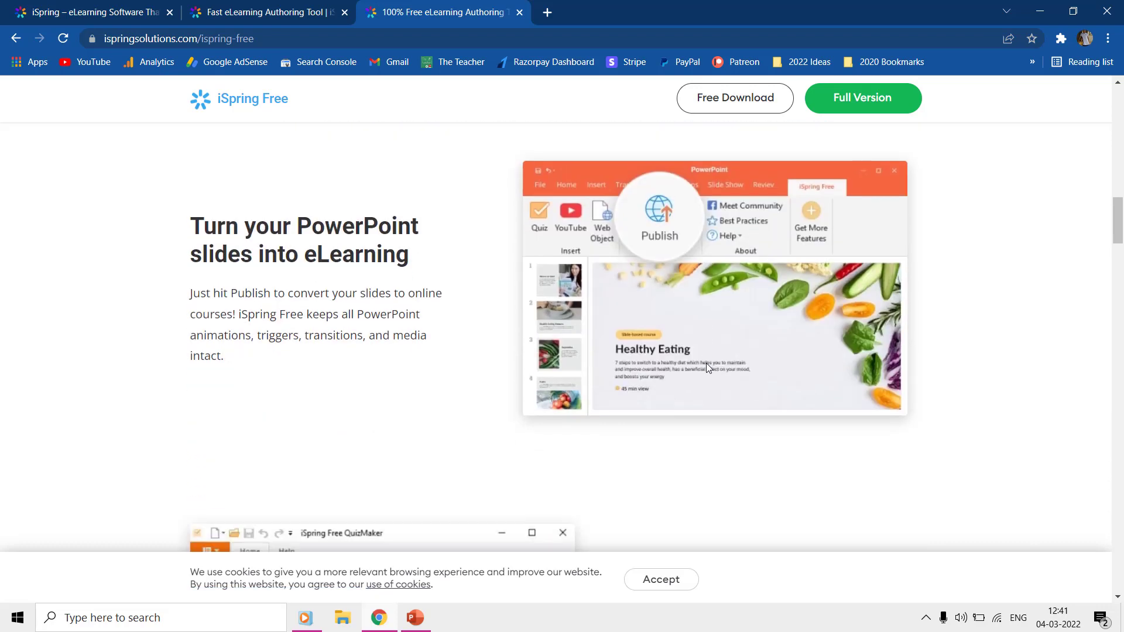
scroll(708, 367, "down", 7)
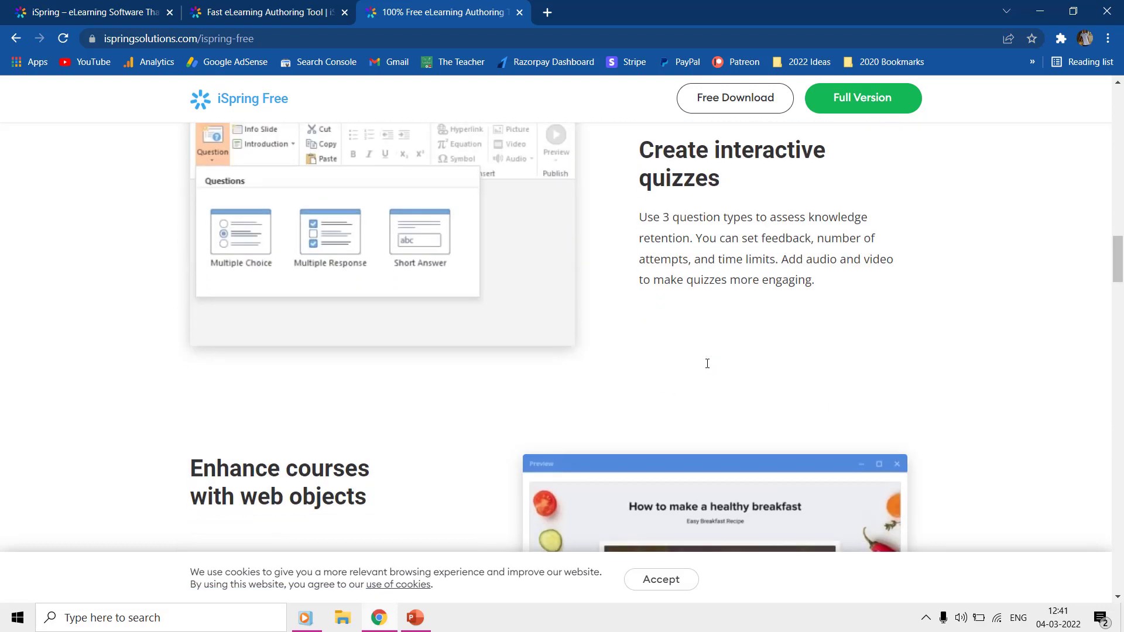
scroll(707, 364, "down", 5)
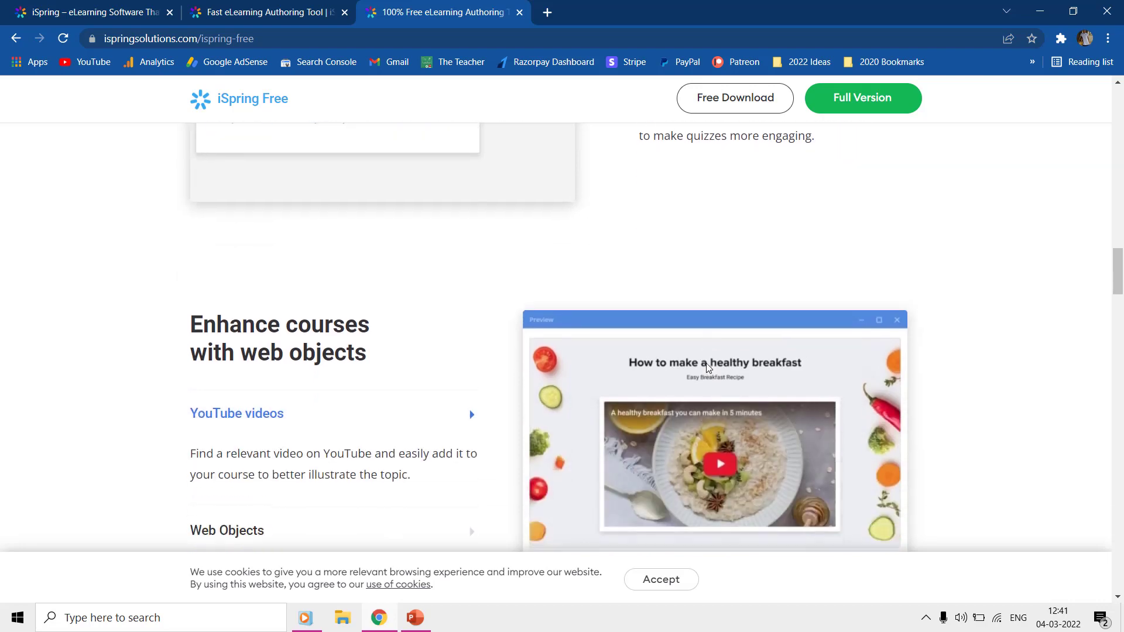
scroll(708, 366, "down", 7)
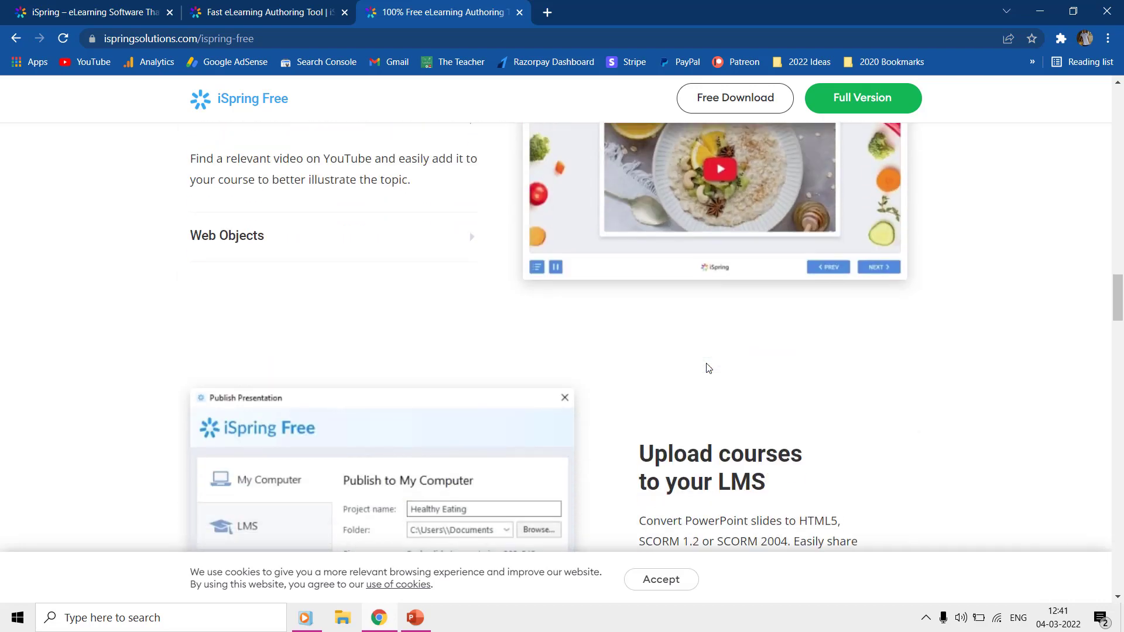